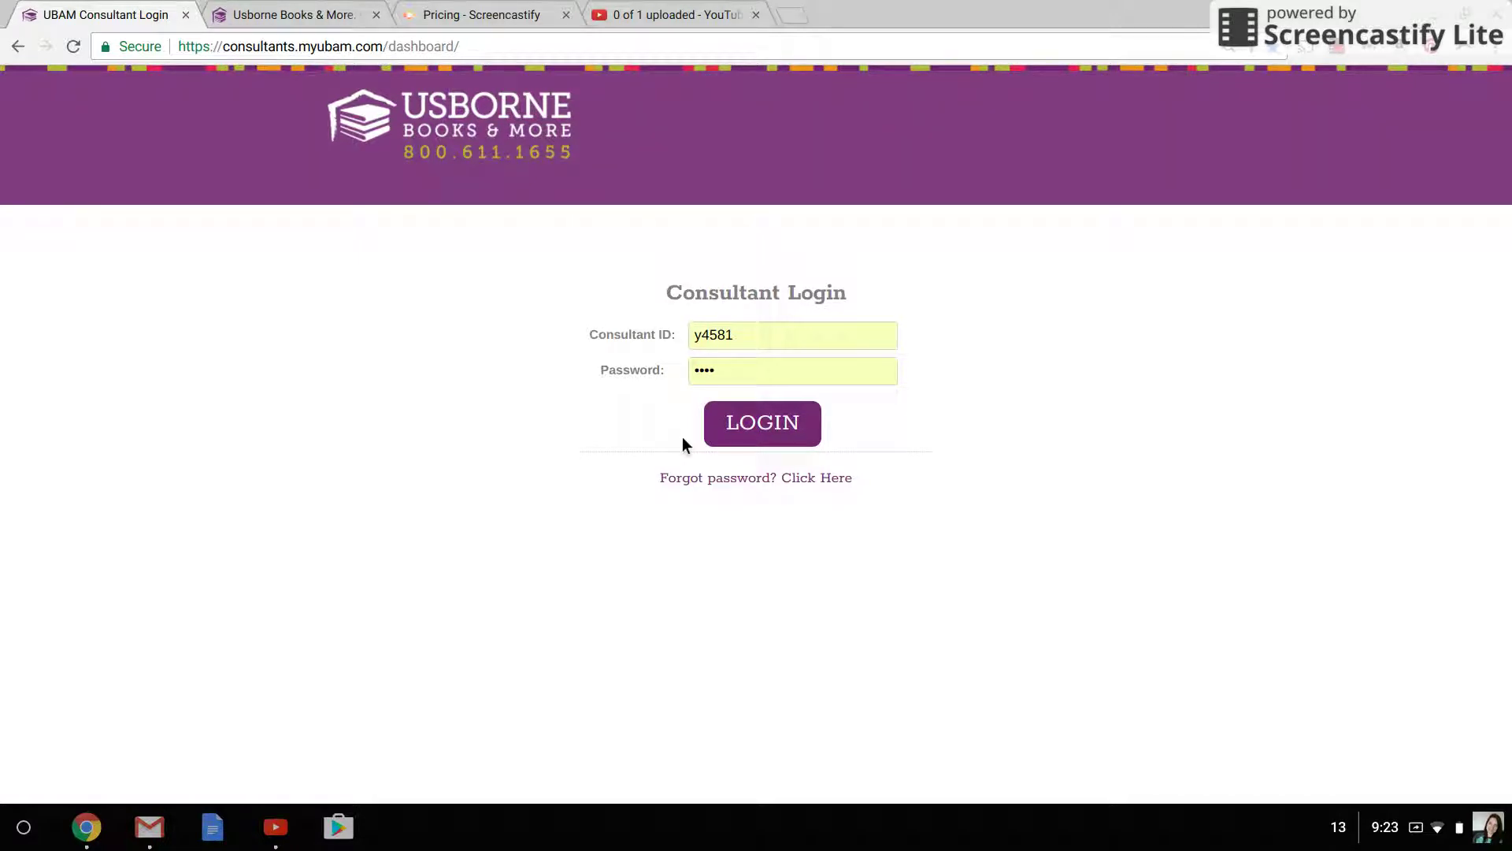
Log in to the consultant site with the prefilled consultant ID and password
click(758, 344)
click(577, 385)
click(758, 383)
click(572, 467)
click(784, 438)
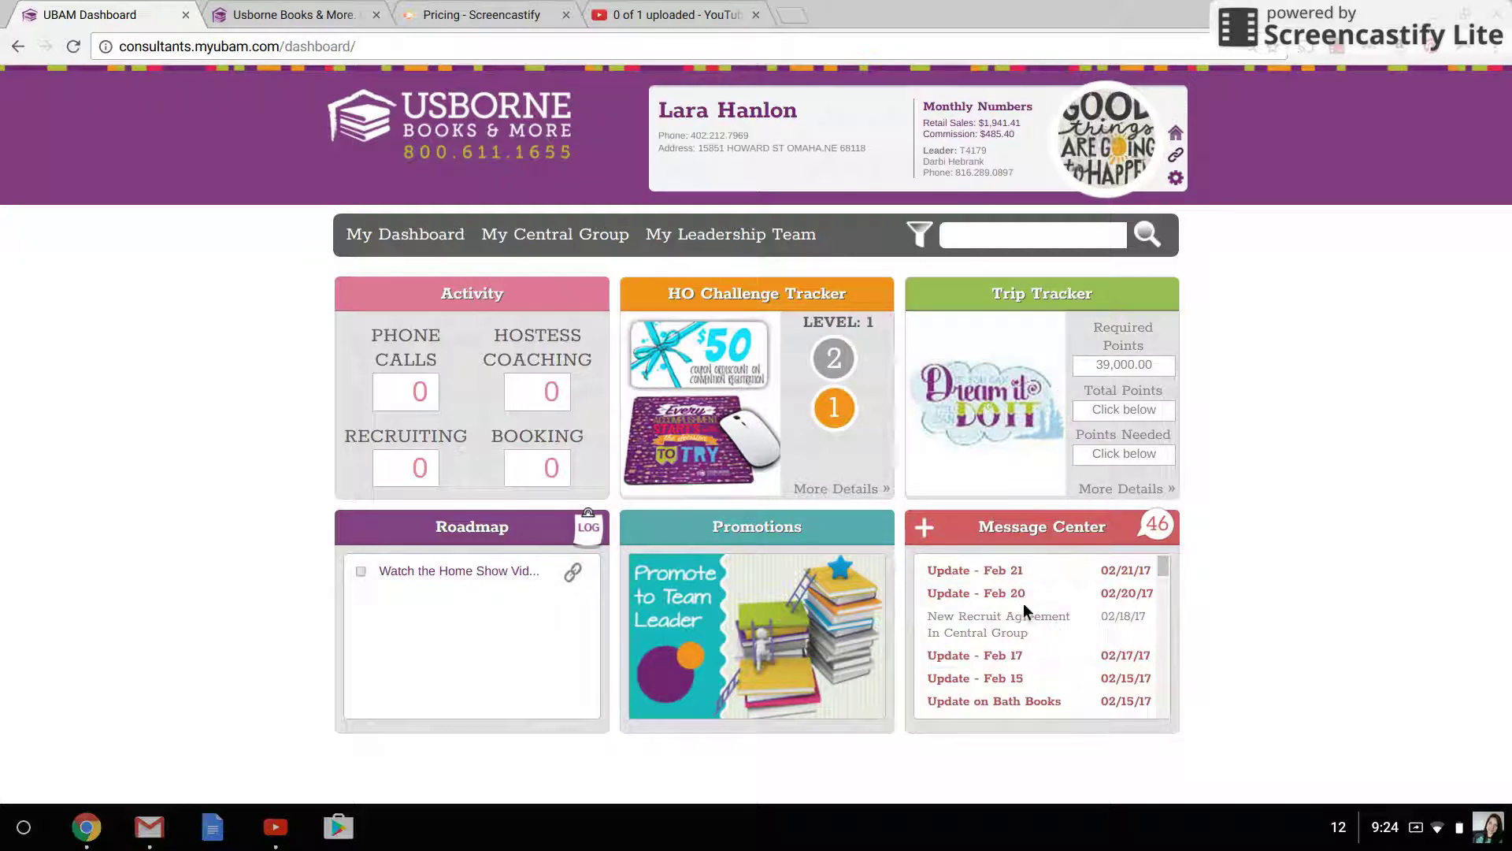
Read the "Update - Feb 21" message in the Message Center and close it
click(1015, 574)
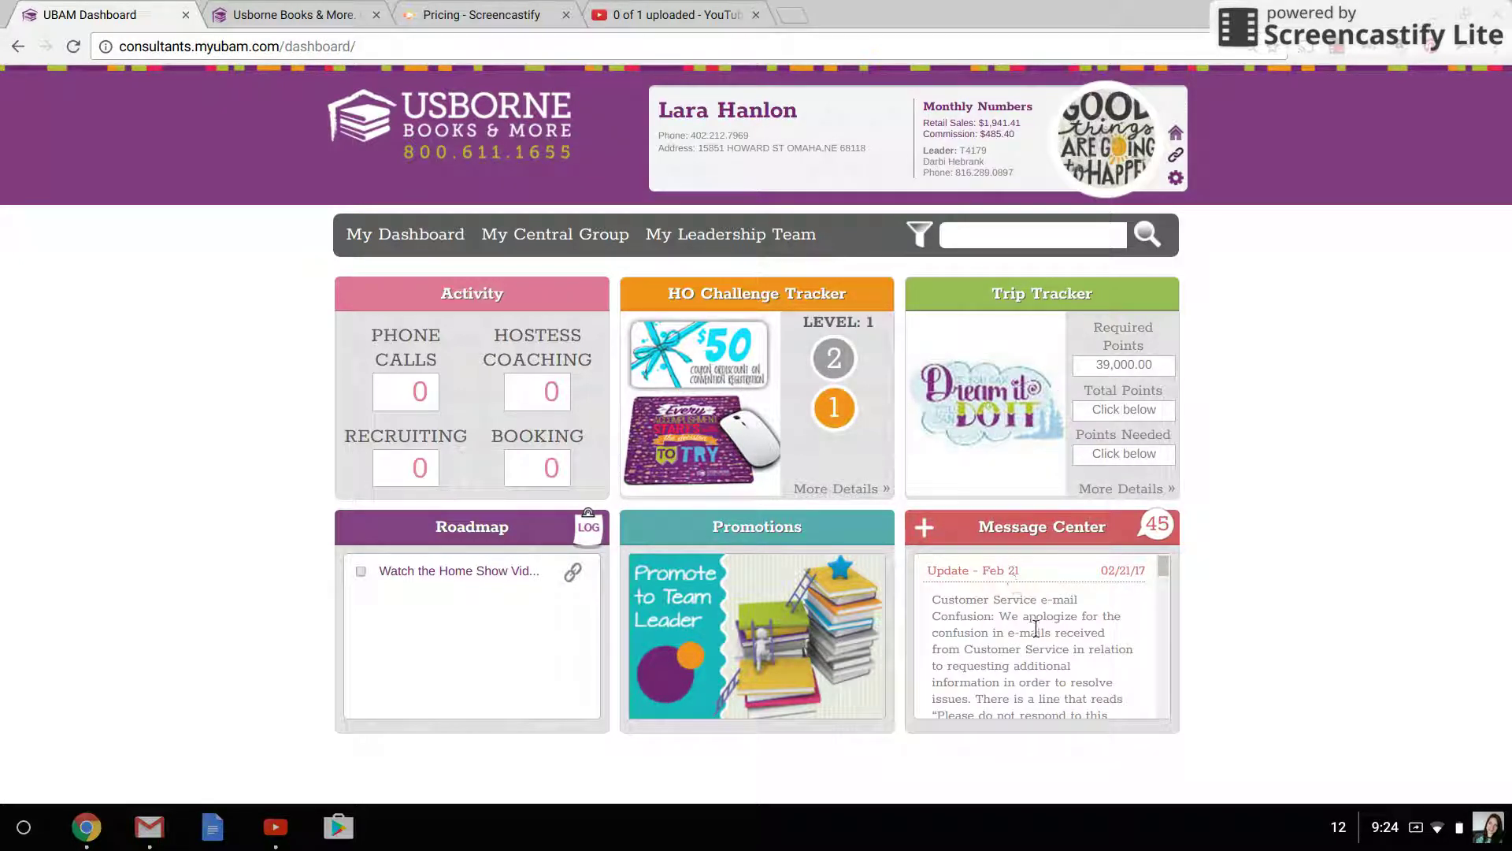
scroll(1036, 627, down, 3)
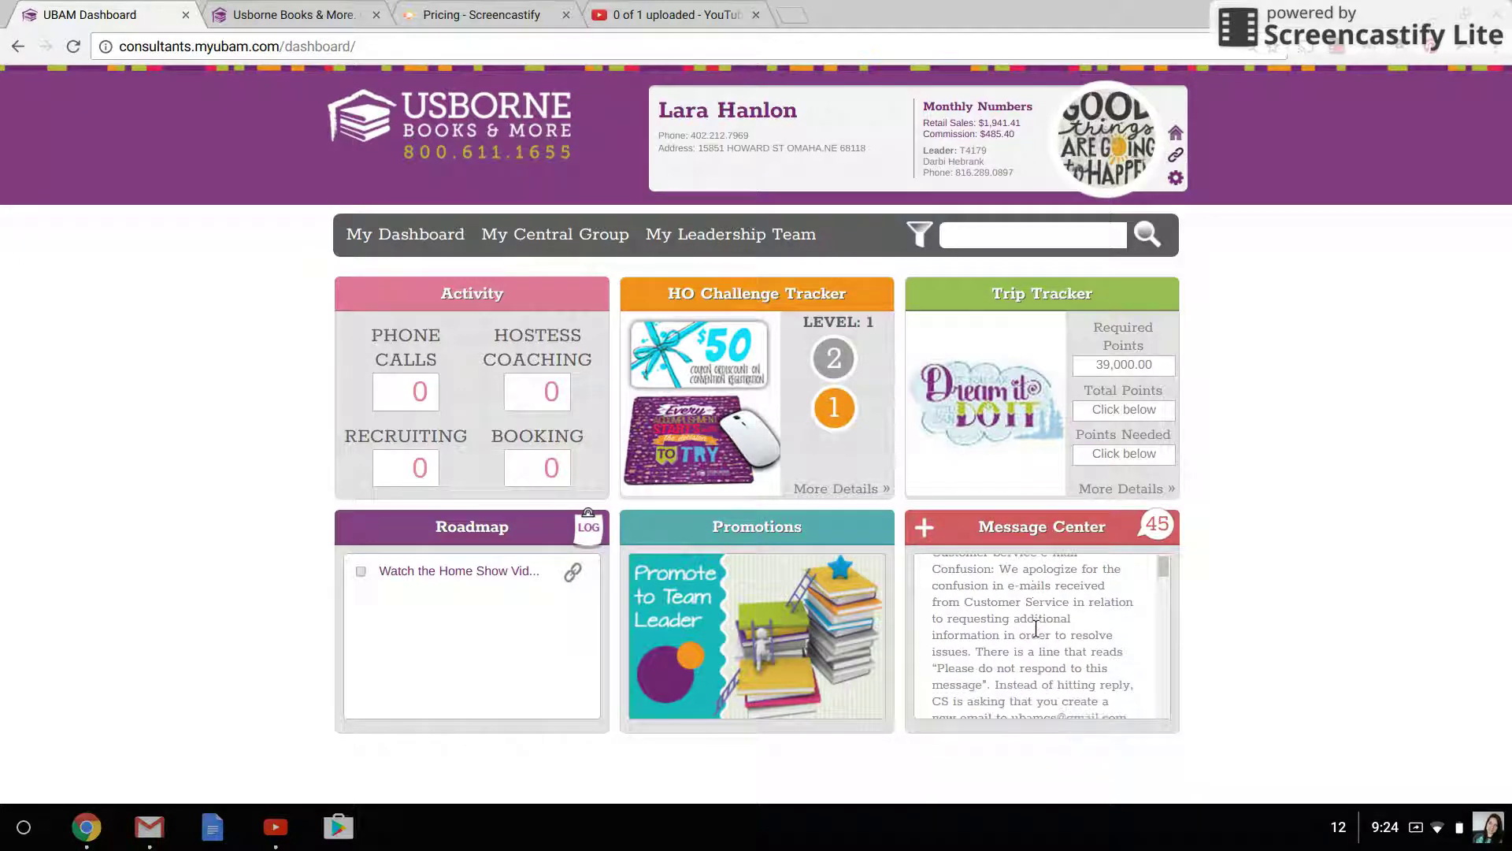
scroll(1036, 627, down, 5)
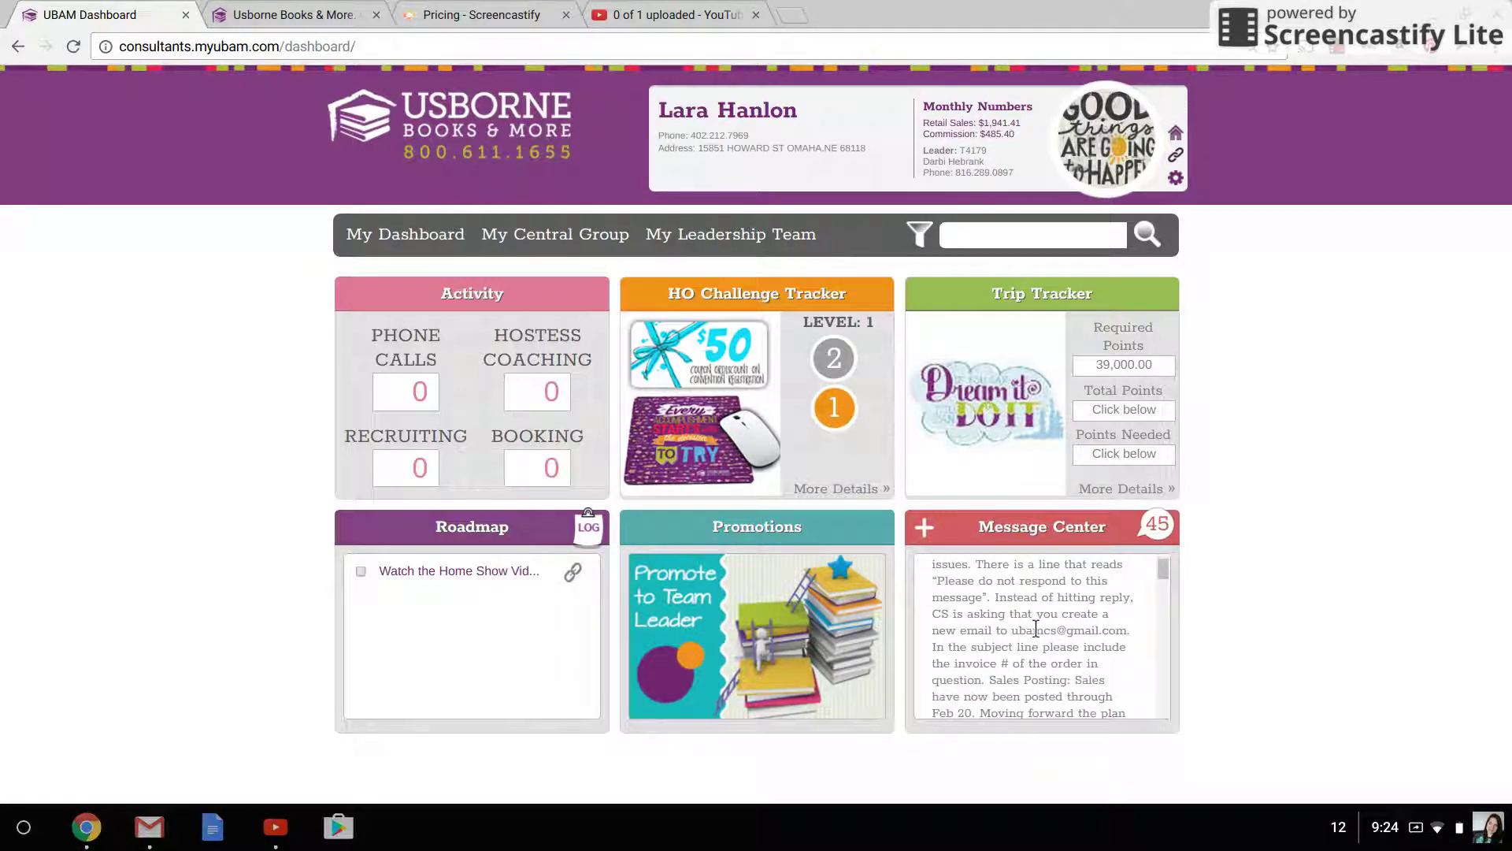
scroll(1035, 628, down, 8)
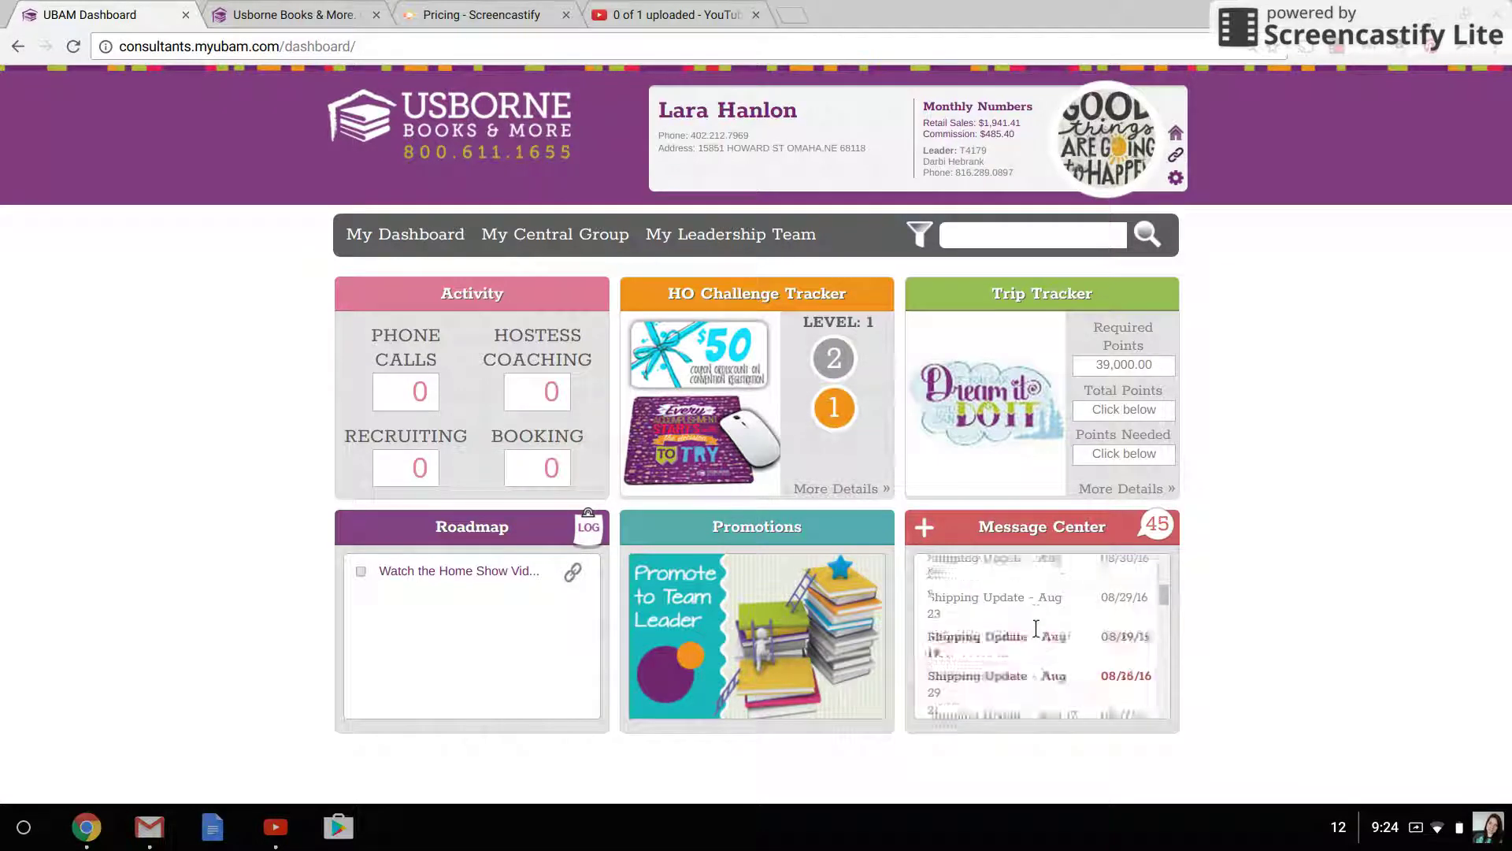
scroll(1036, 628, up, 10)
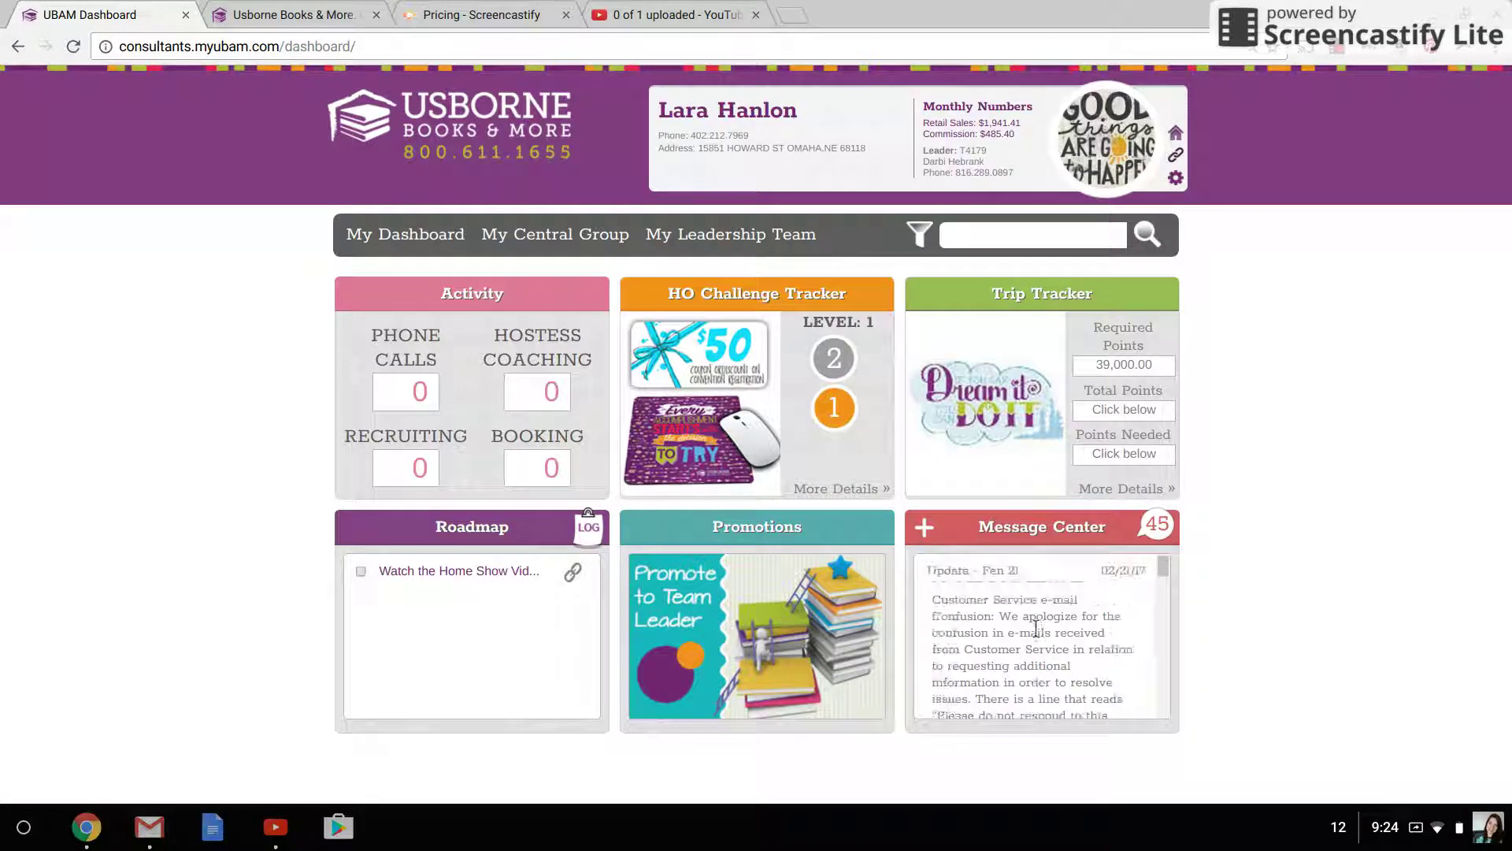
click(1019, 576)
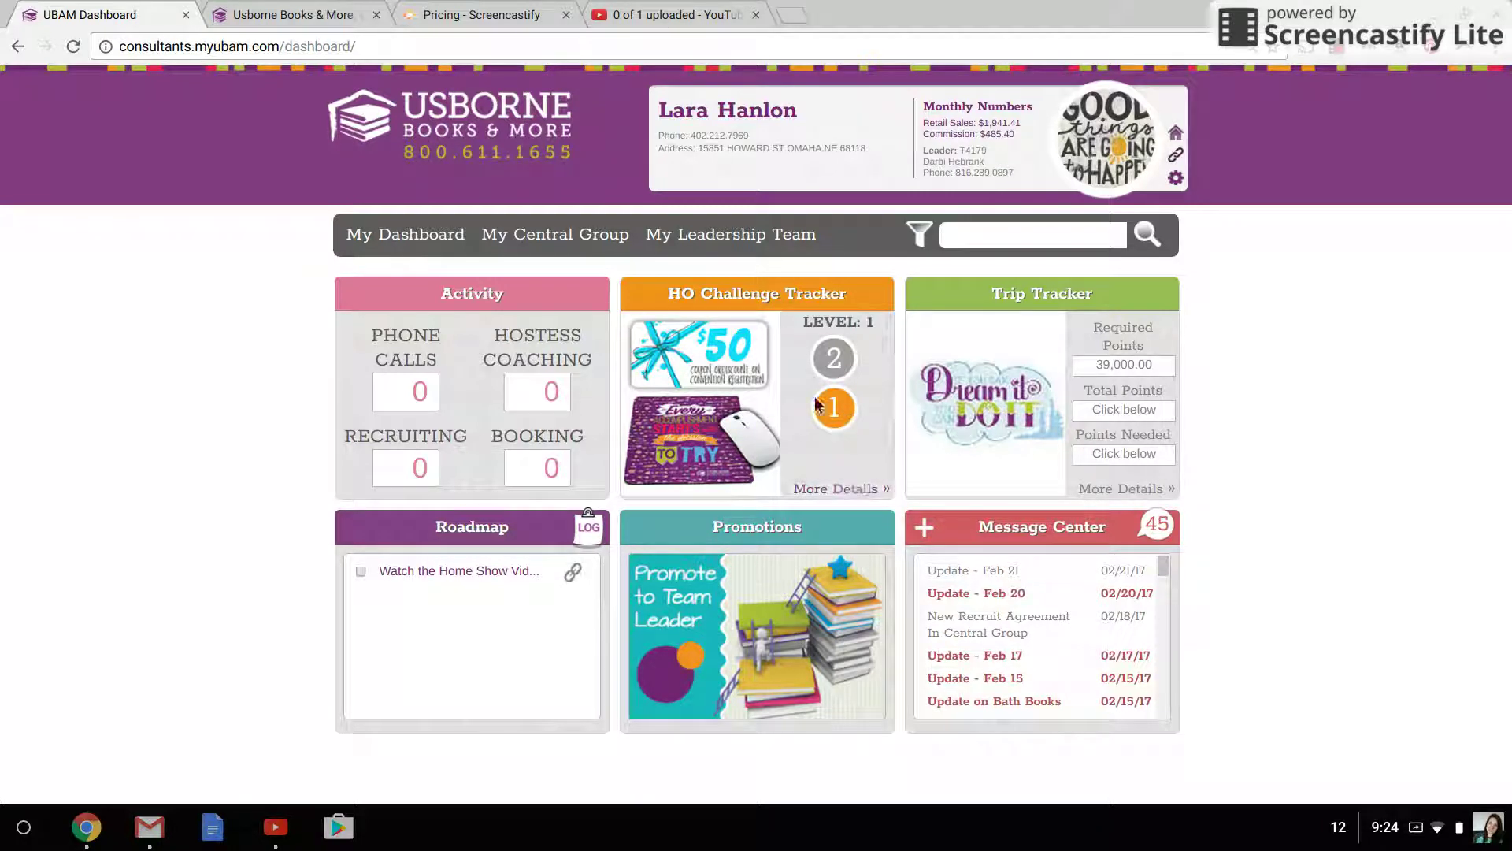
View the requirement details of the HO Challenge Tracker and close them
click(829, 488)
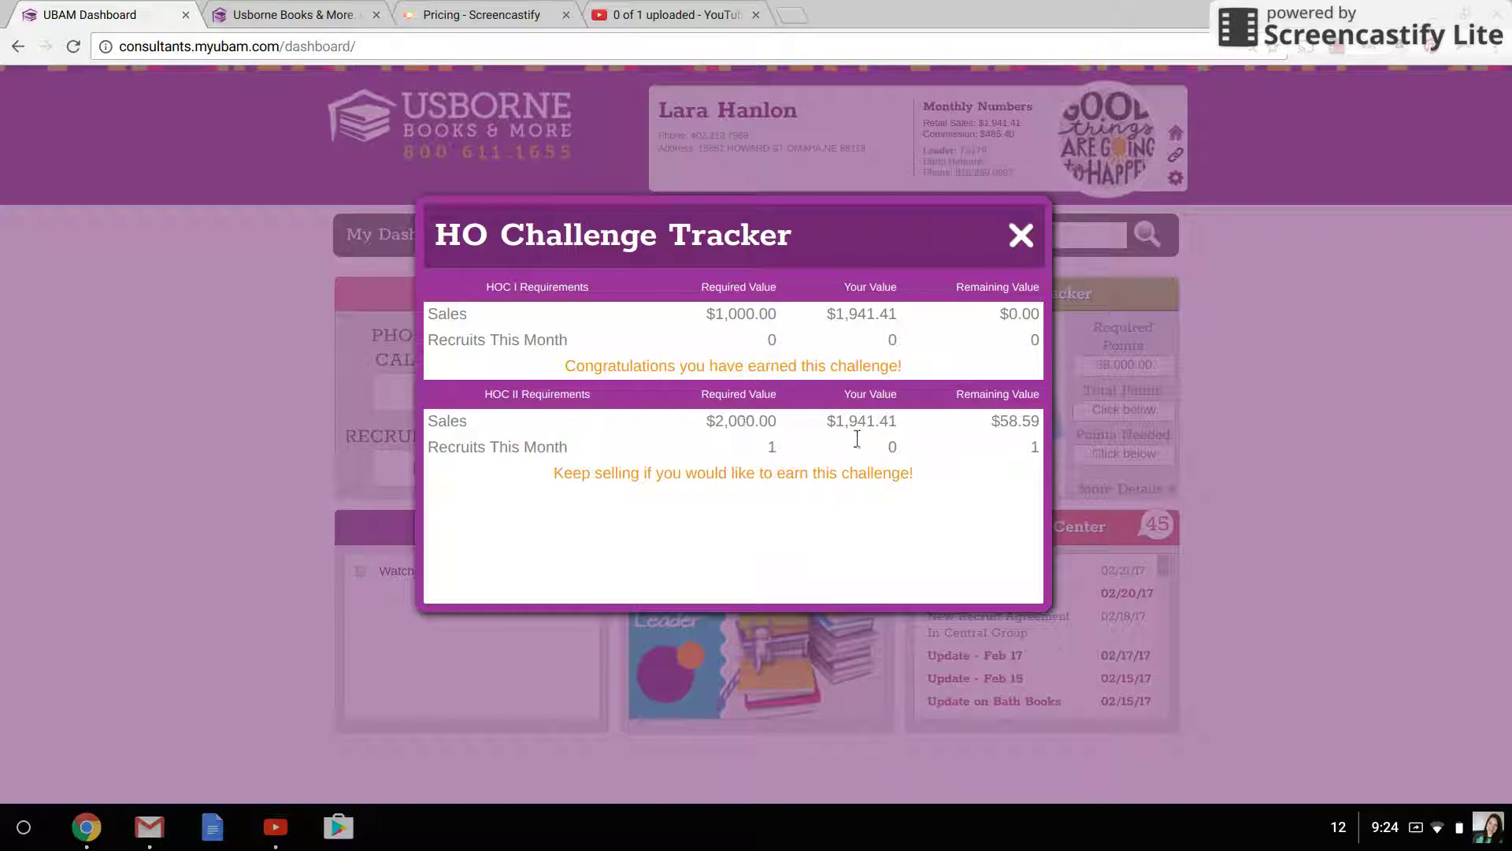
click(1021, 234)
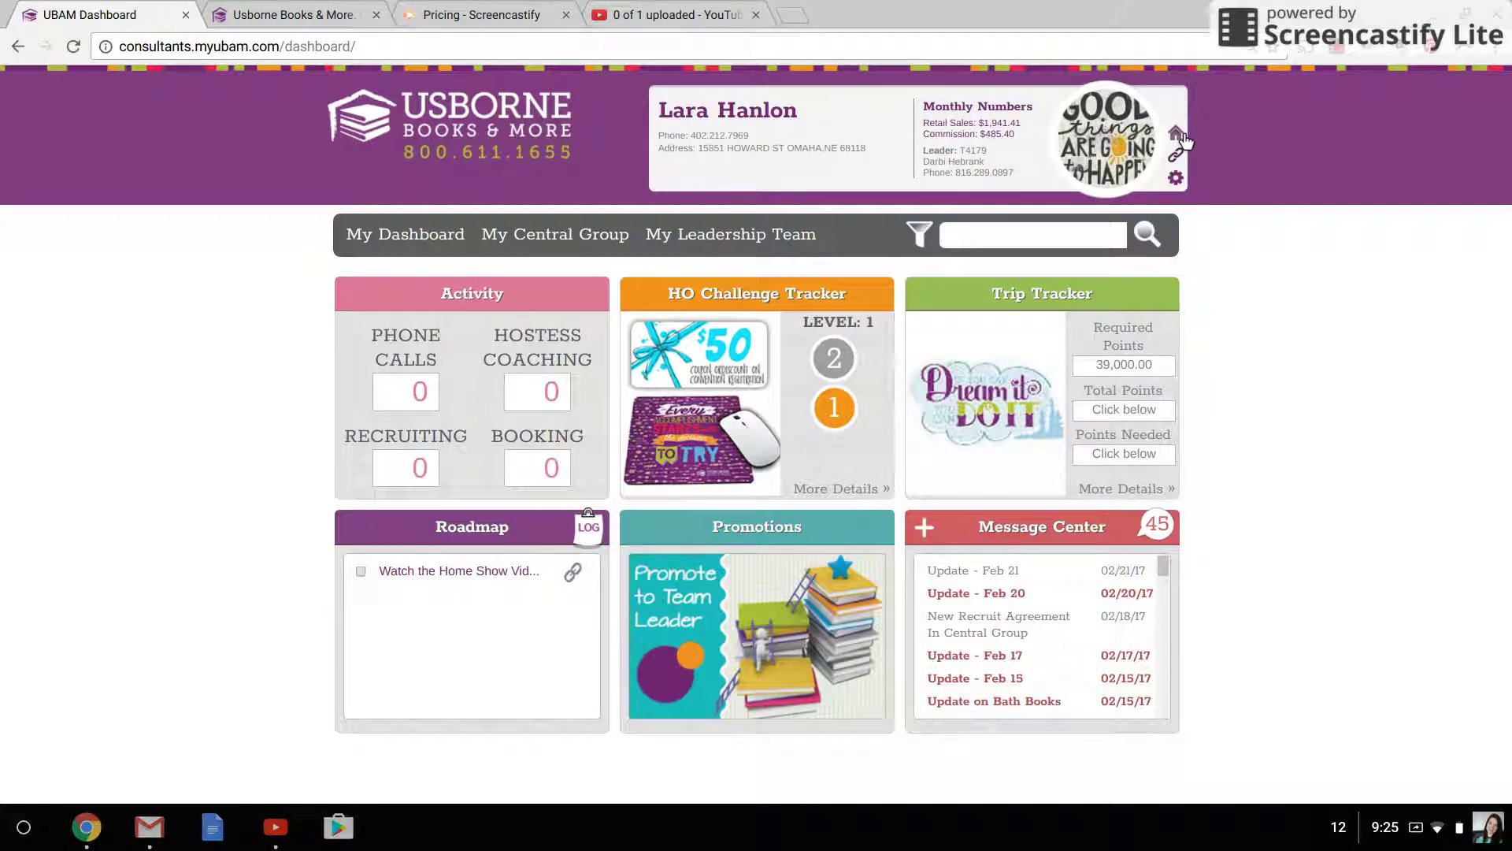
Open the back office from the dashboard and skim its page down to the Trip Tracker
mouse_move(1187, 157)
mouse_move(1188, 189)
click(1177, 136)
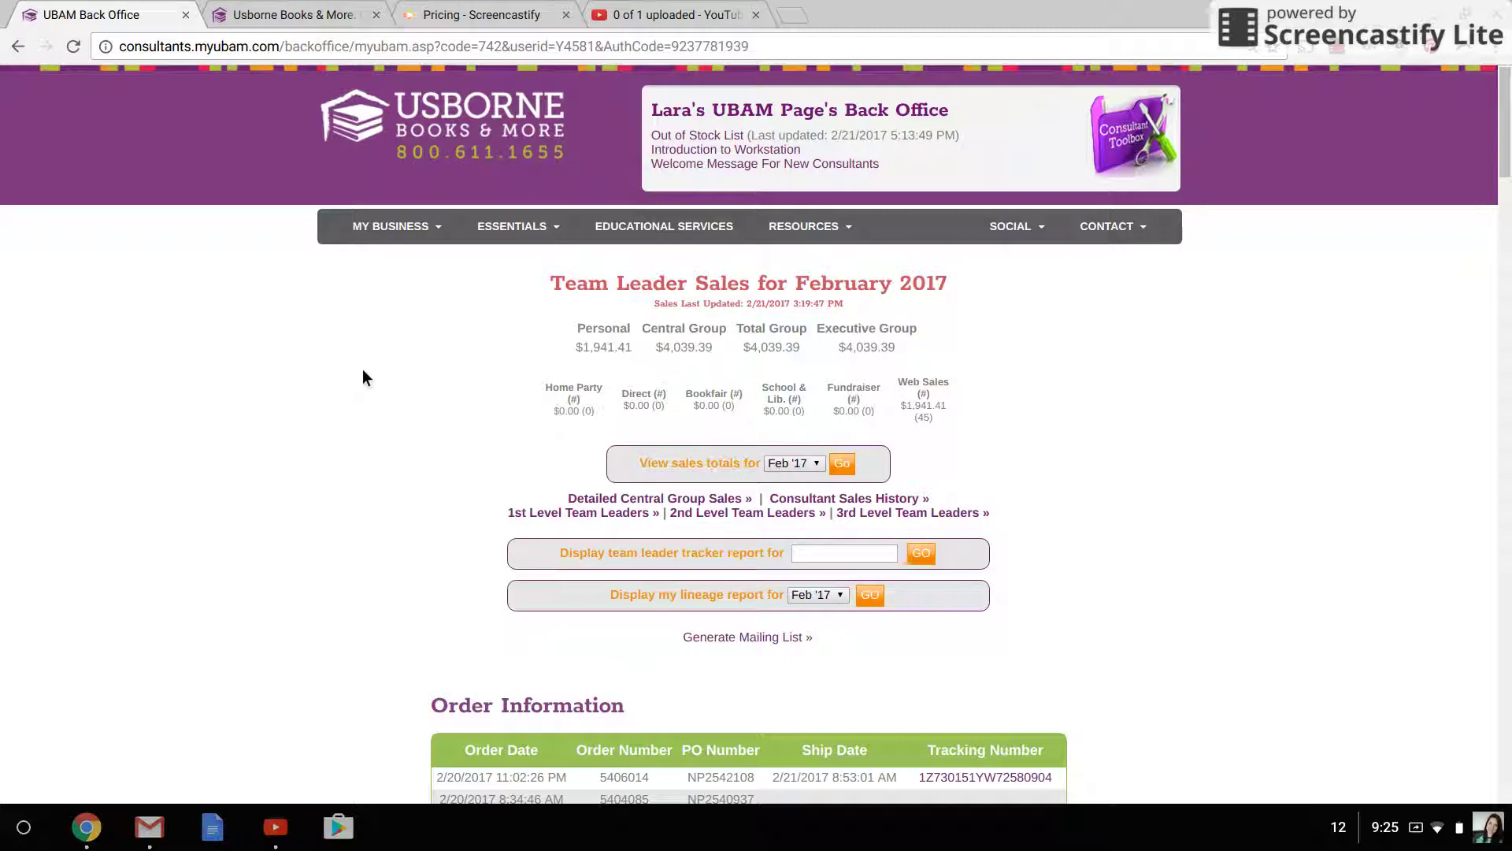
scroll(638, 435, down, 10)
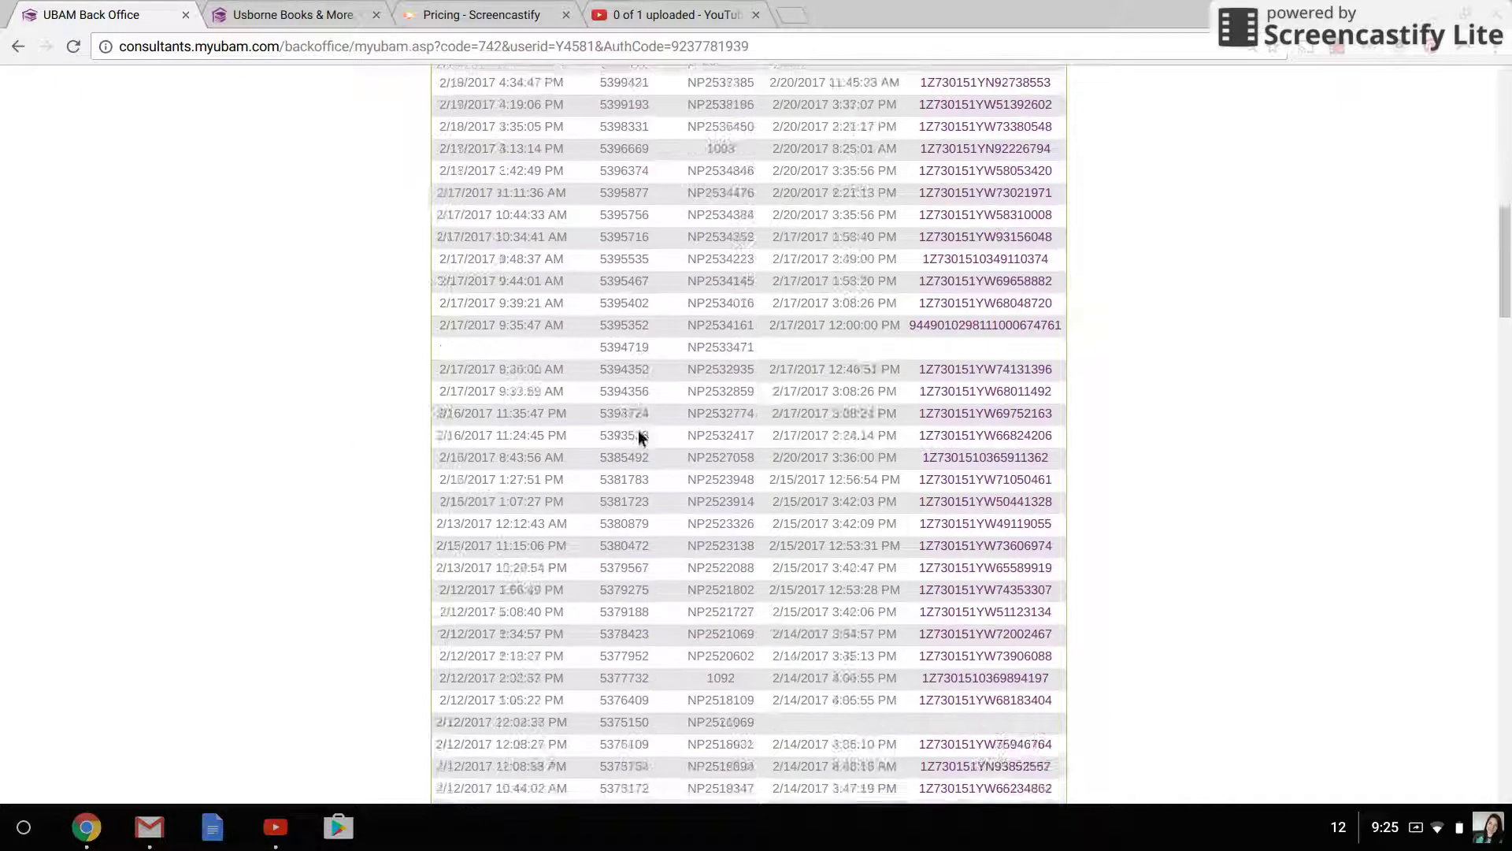
scroll(639, 436, up, 10)
scroll(639, 435, down, 10)
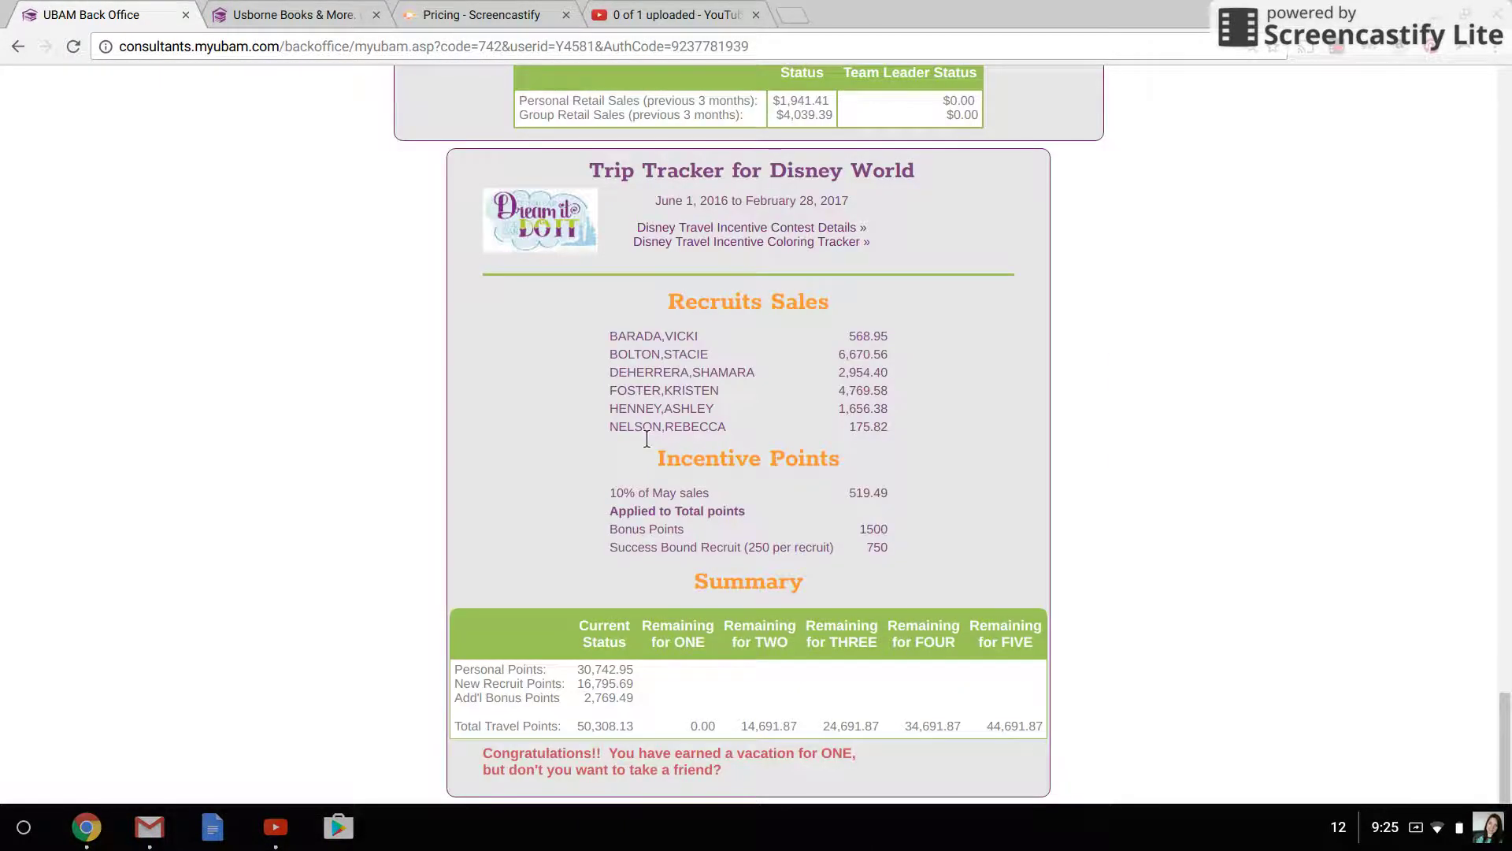
scroll(644, 437, up, 10)
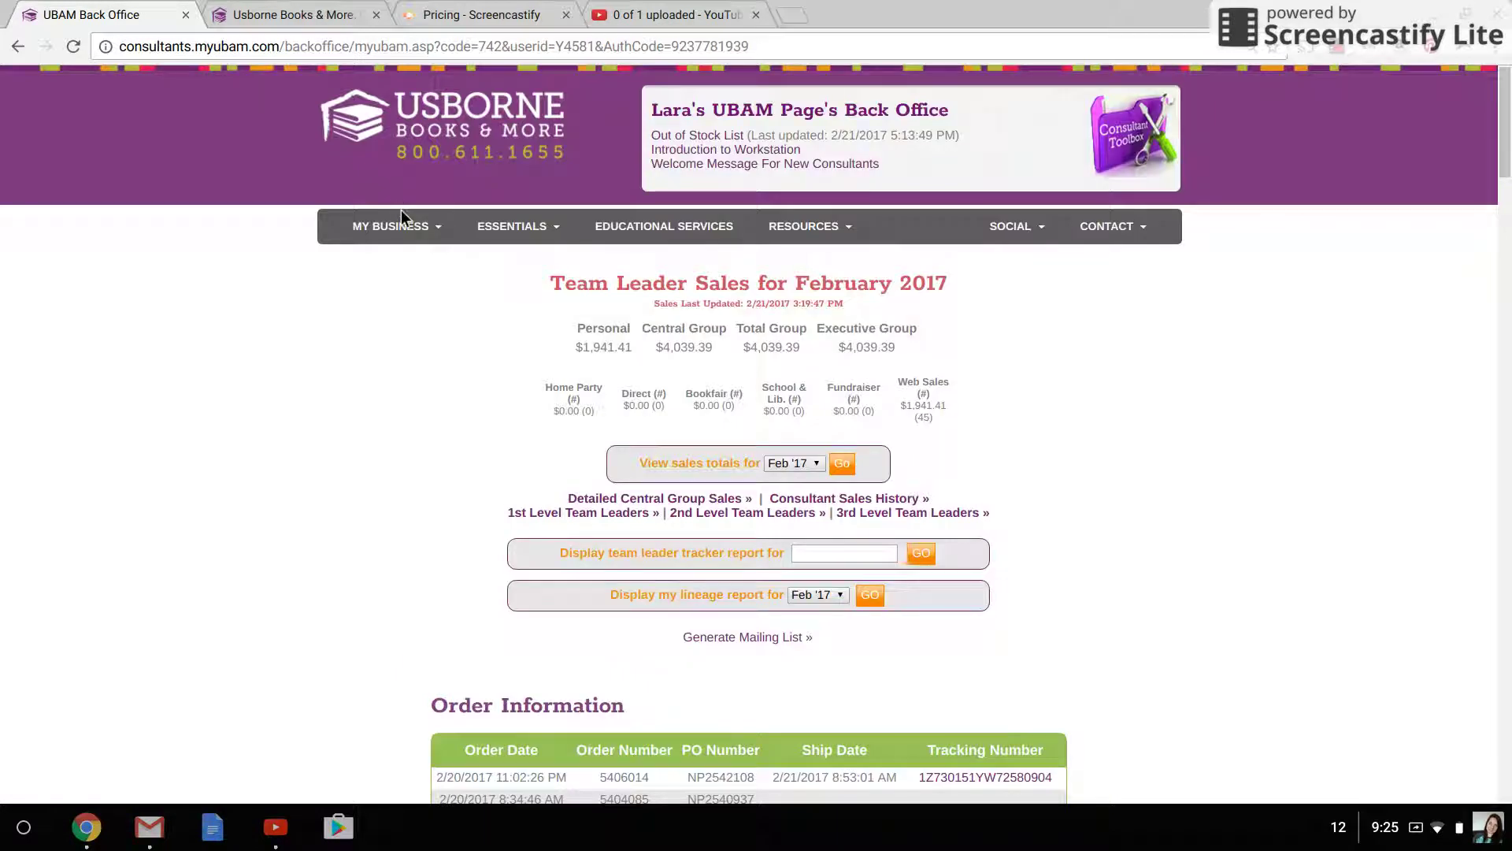
Open the My Profile page of the back office
mouse_move(435, 241)
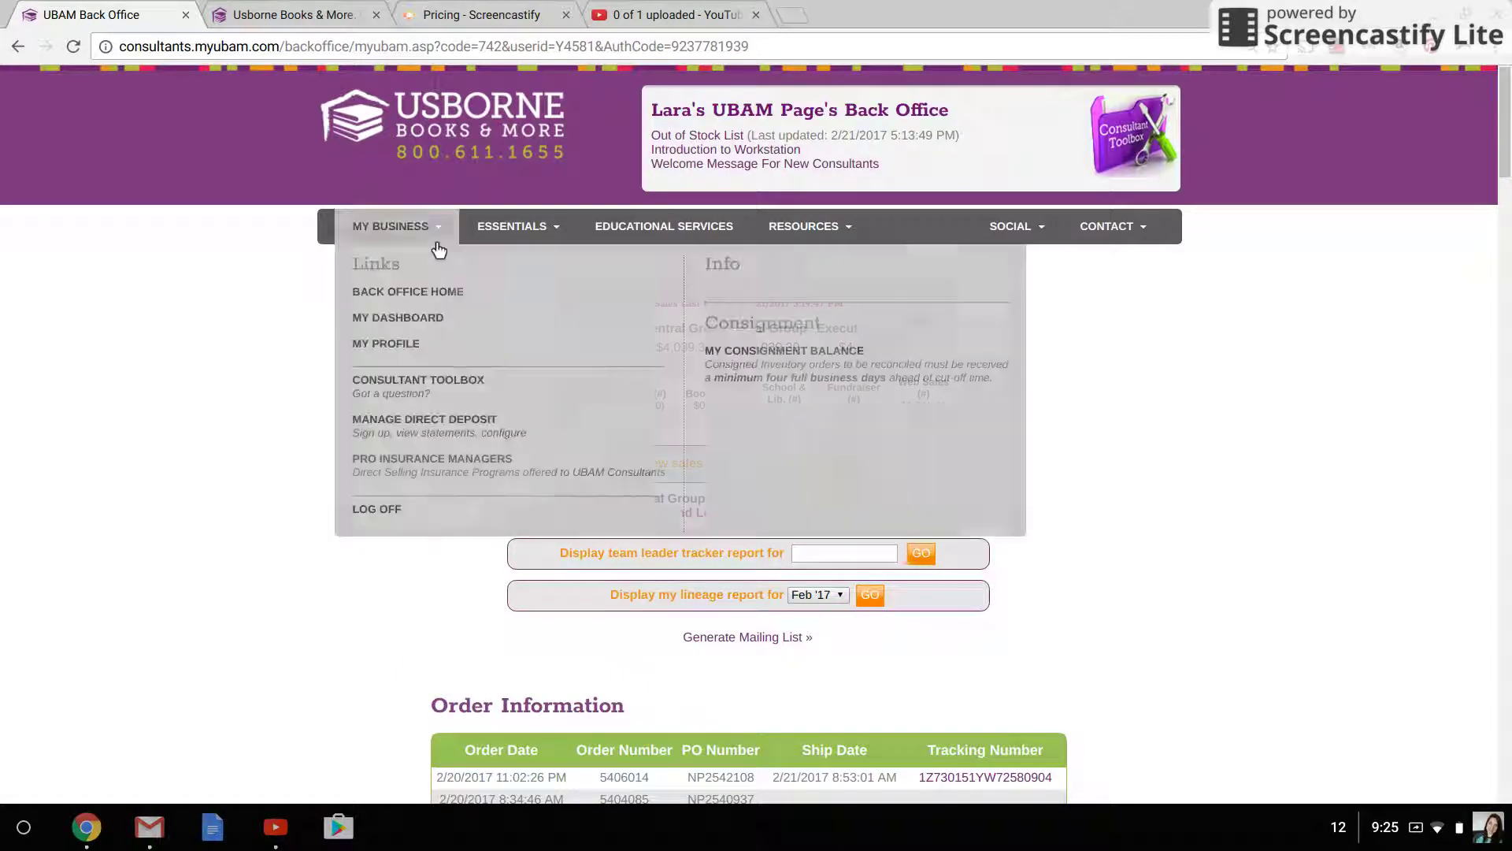
mouse_move(389, 227)
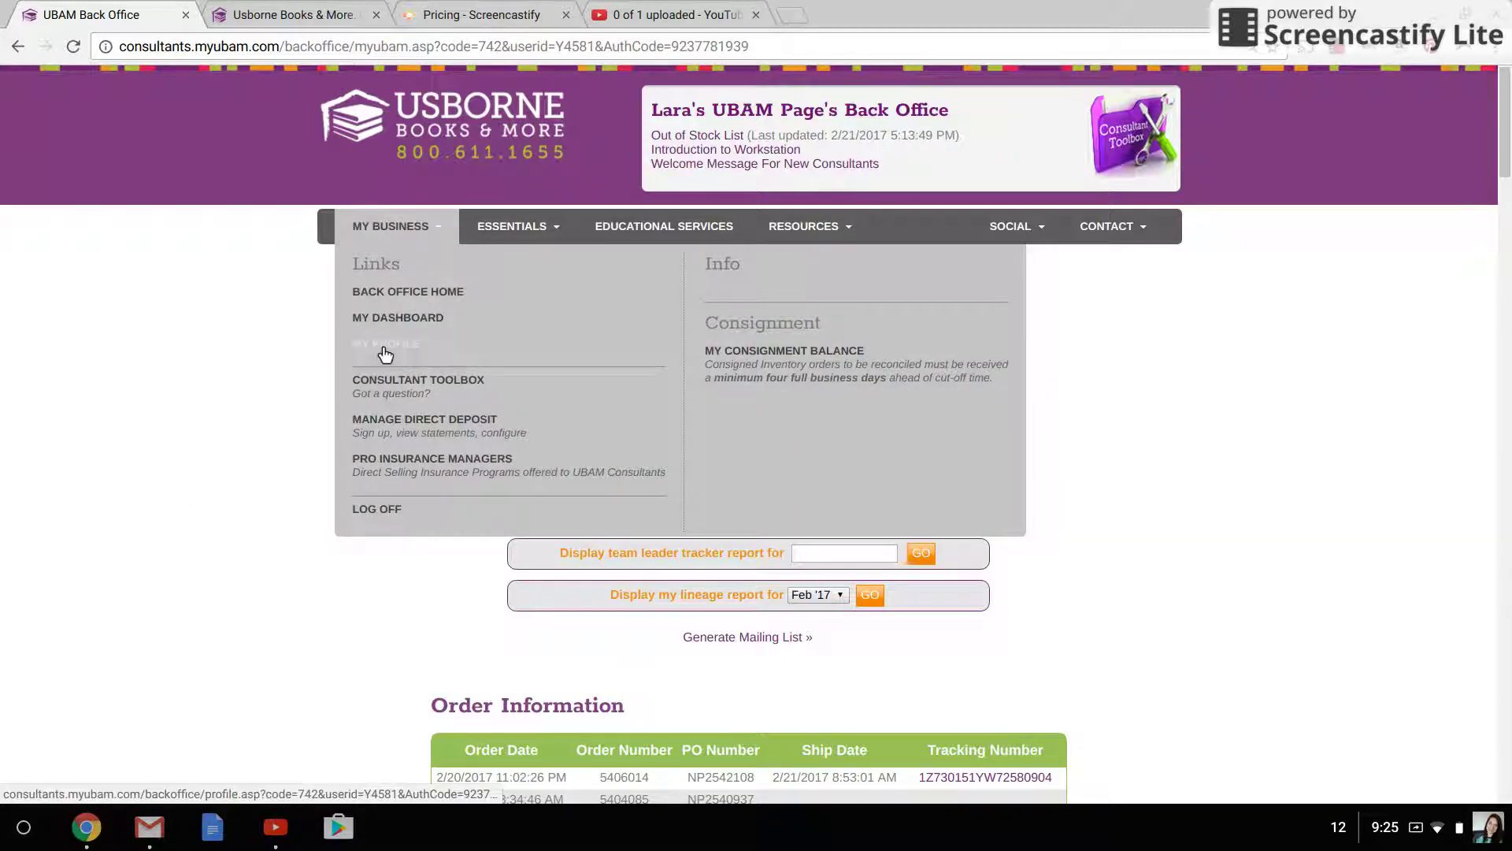
click(378, 347)
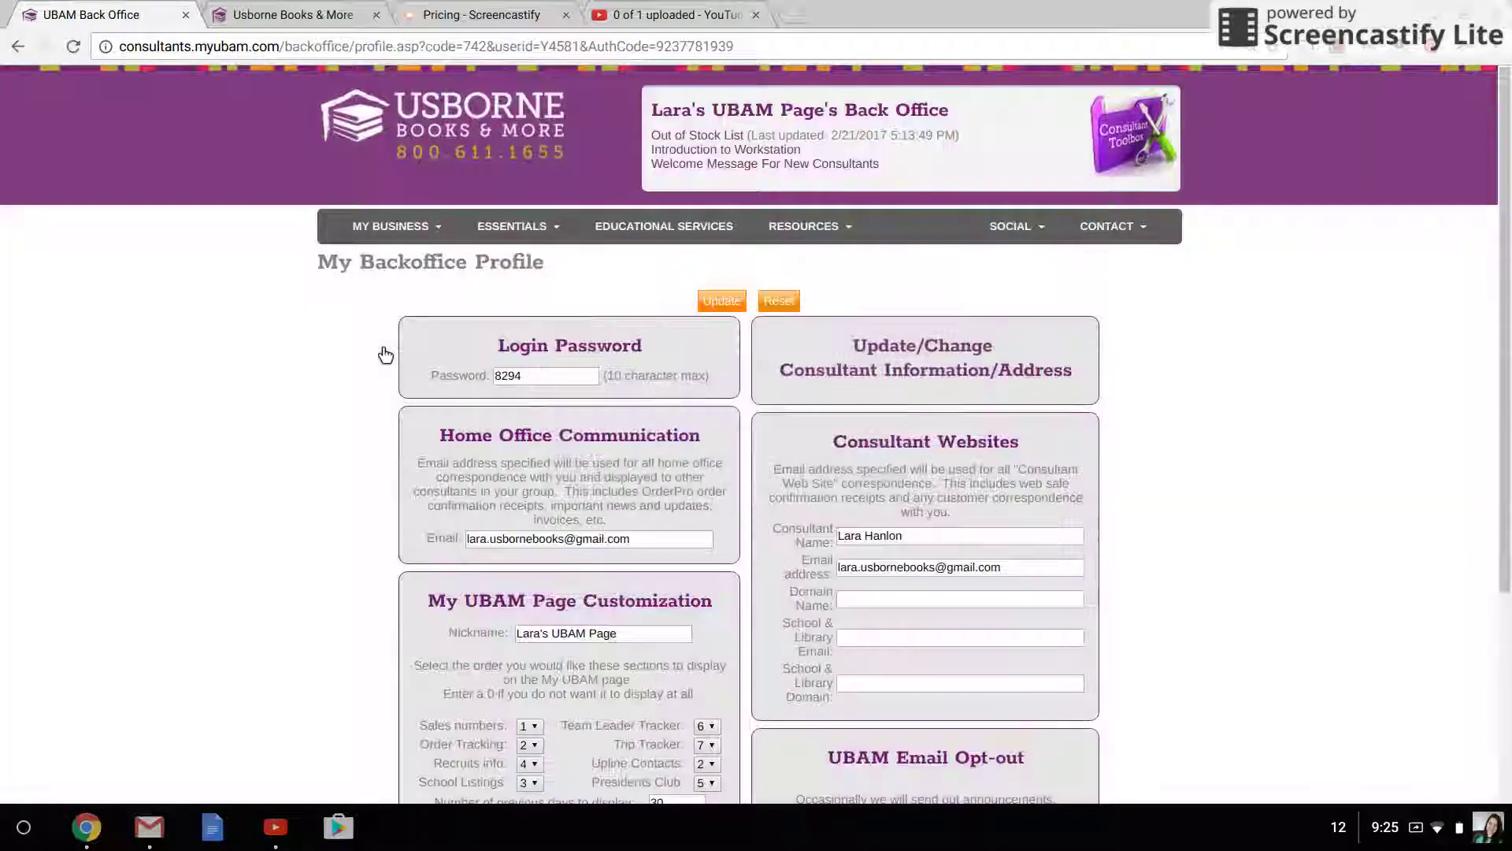
Examine the section order settings and the number of previous days to display under My UBAM Page Customization
scroll(385, 354, down, 4)
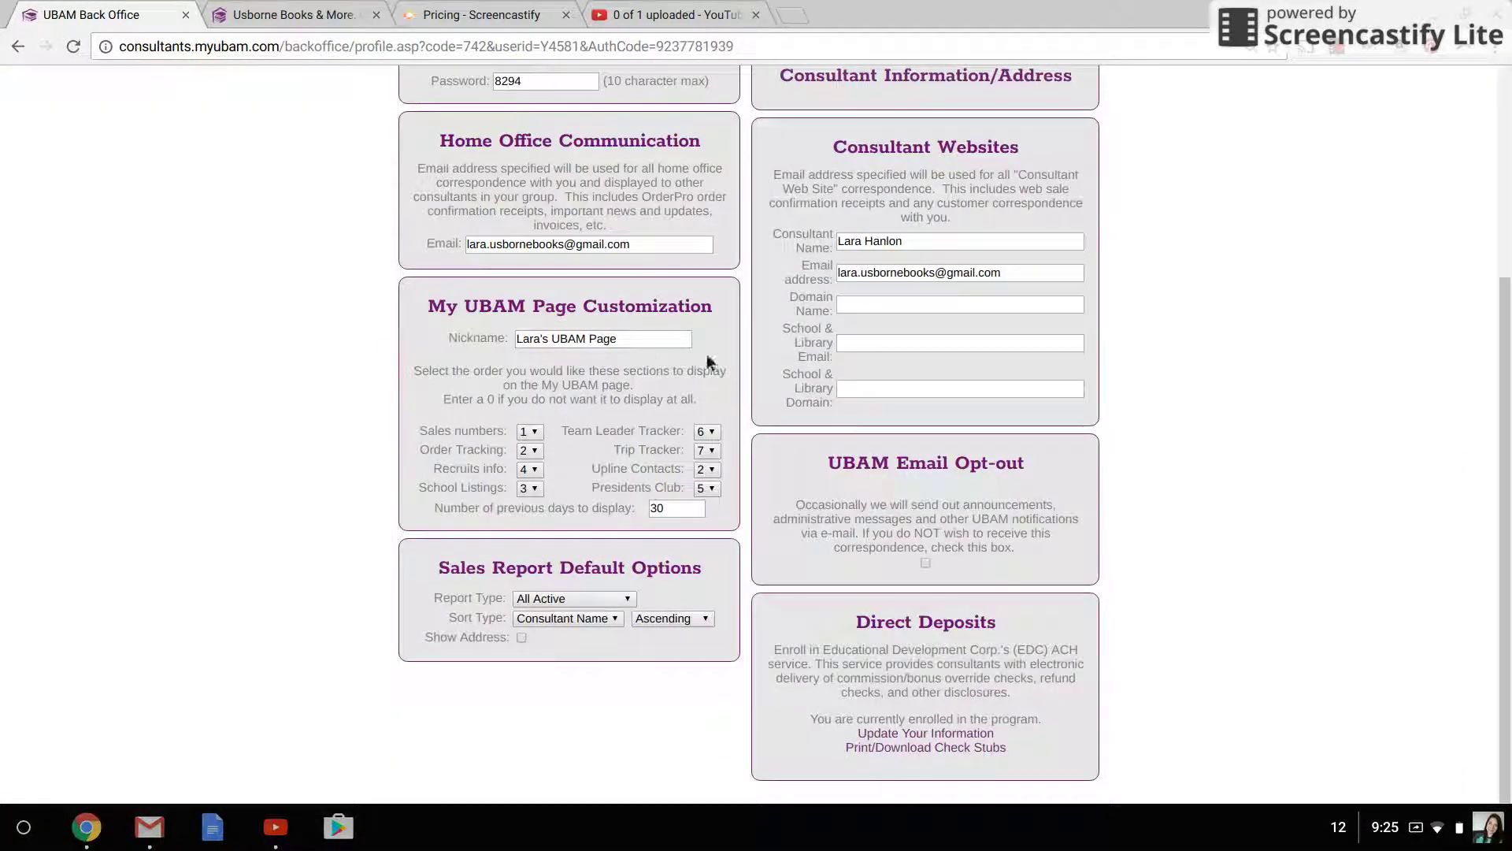
click(537, 437)
click(536, 450)
drag(473, 522, 671, 501)
click(688, 517)
drag(571, 520, 681, 520)
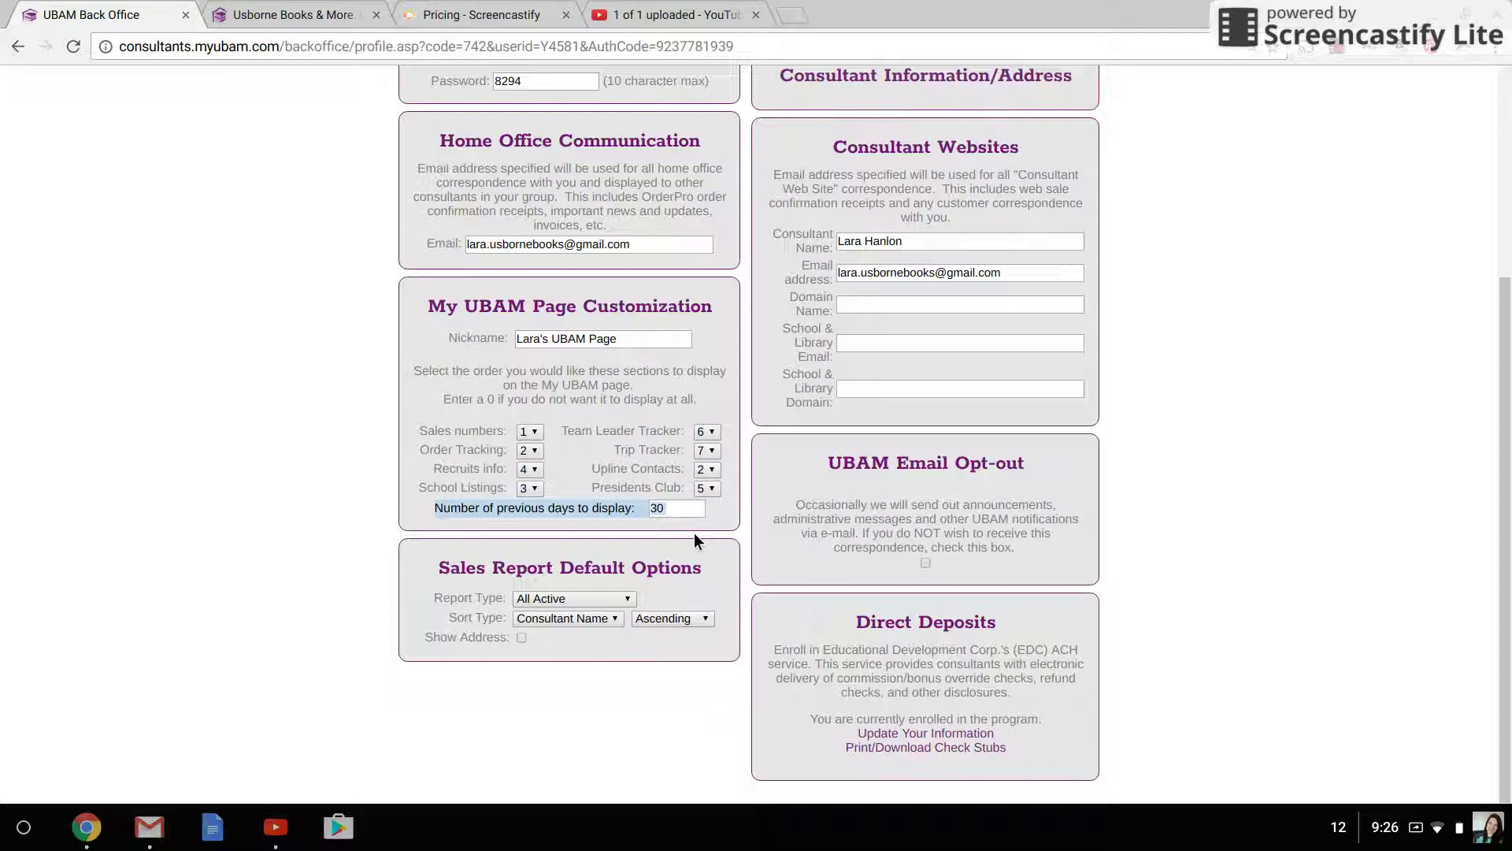
Enter the consultant's personal myubam.com web address as the Domain Name under Consultant Websites
scroll(504, 519, up, 2)
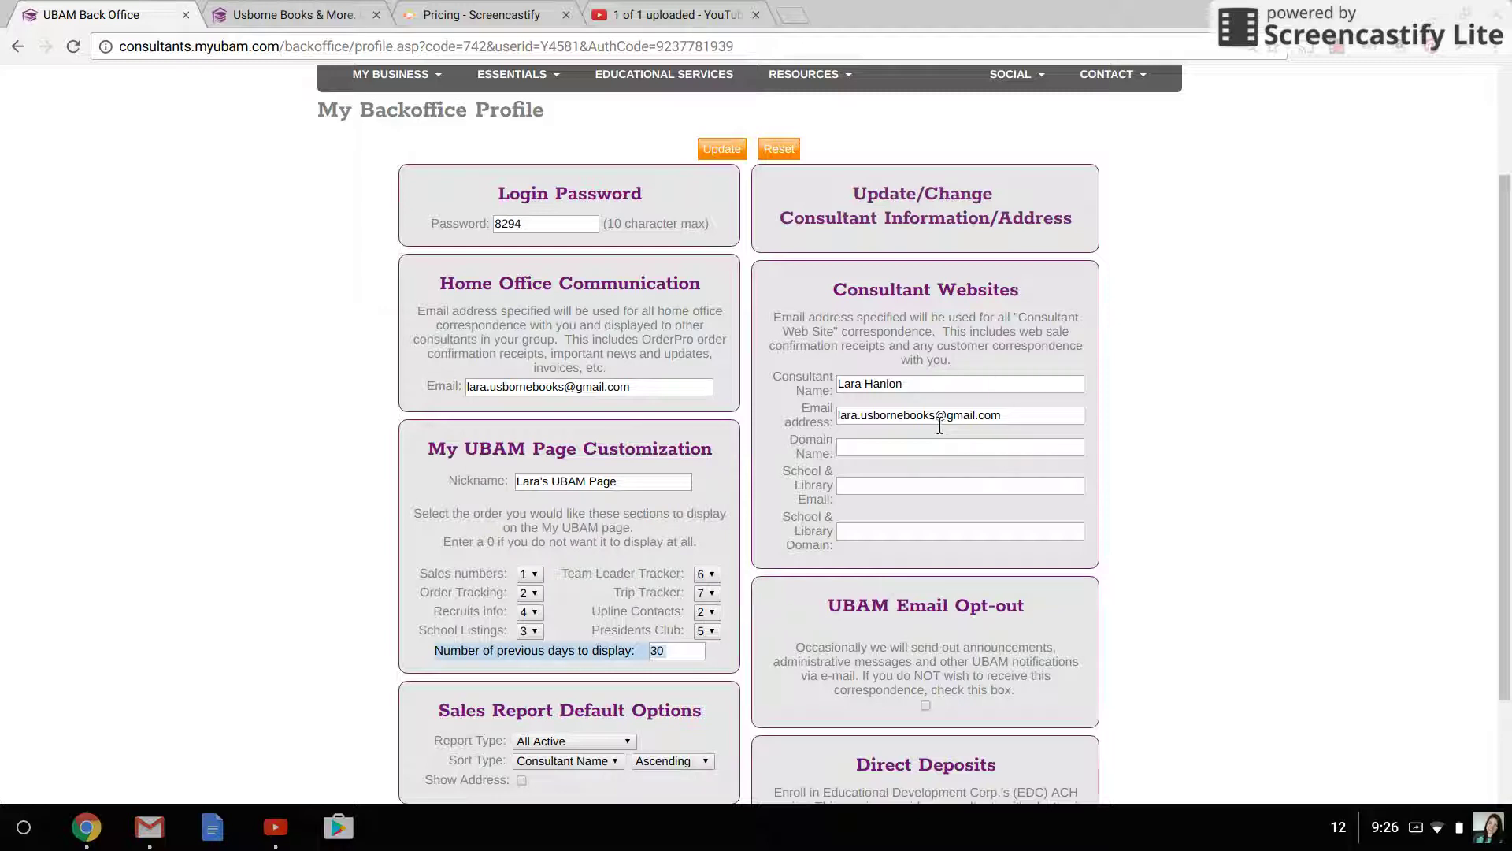
click(900, 449)
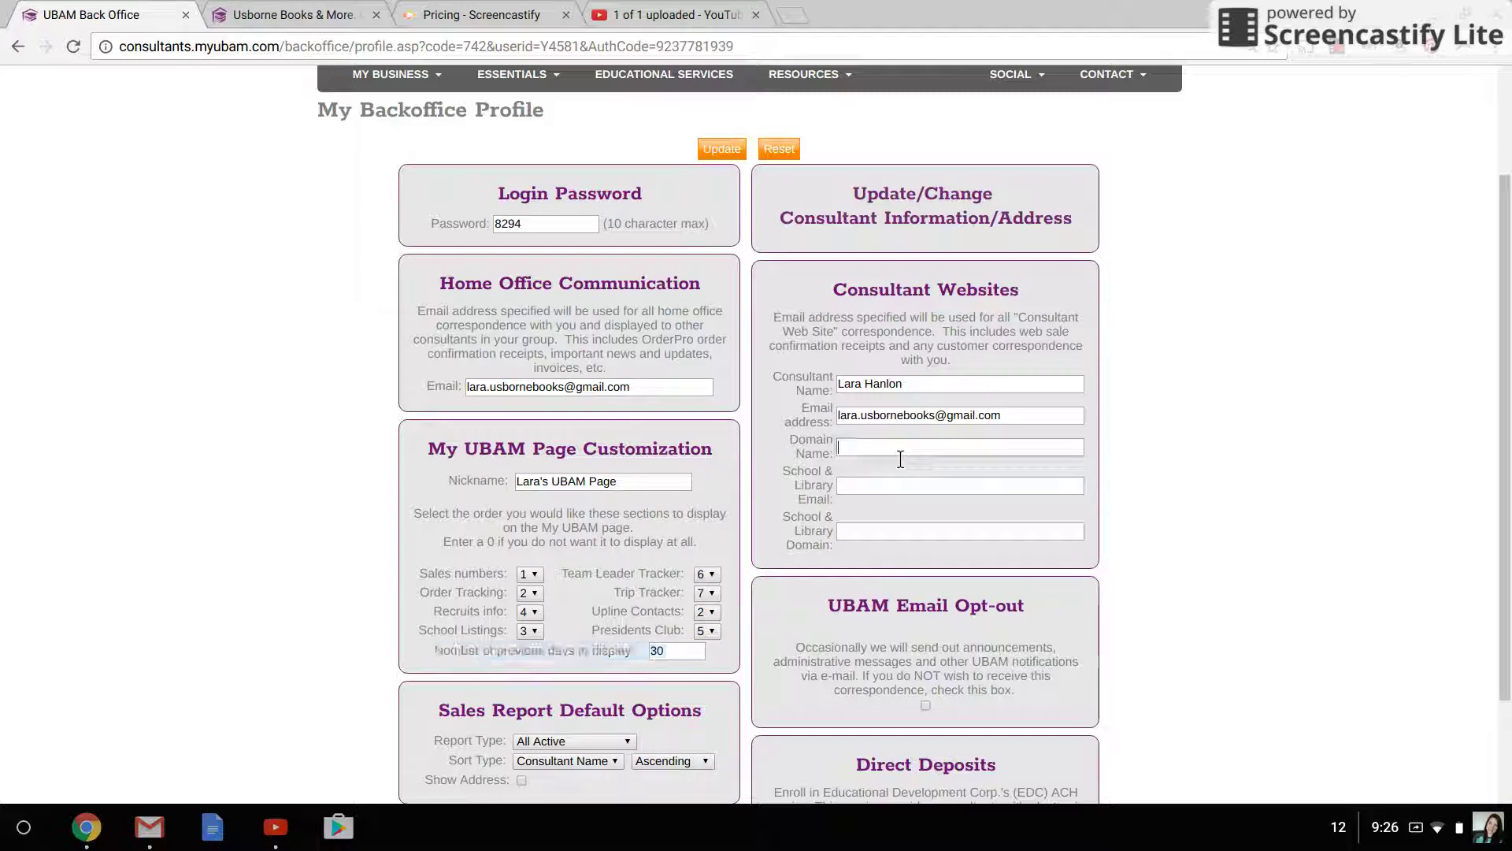
text(http://y)
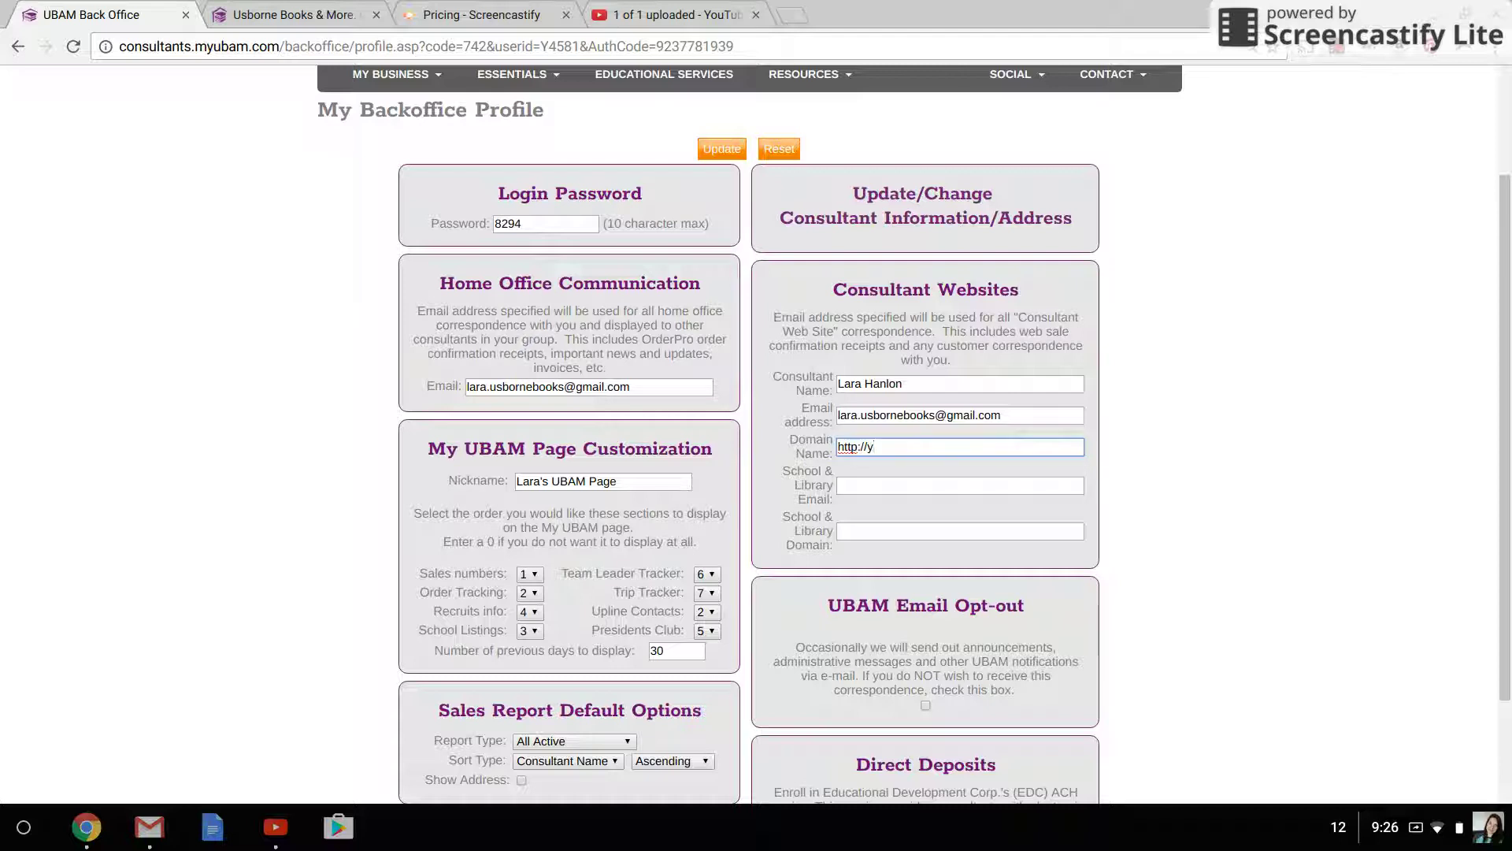
text(4581.myubam.com)
key(Tab)
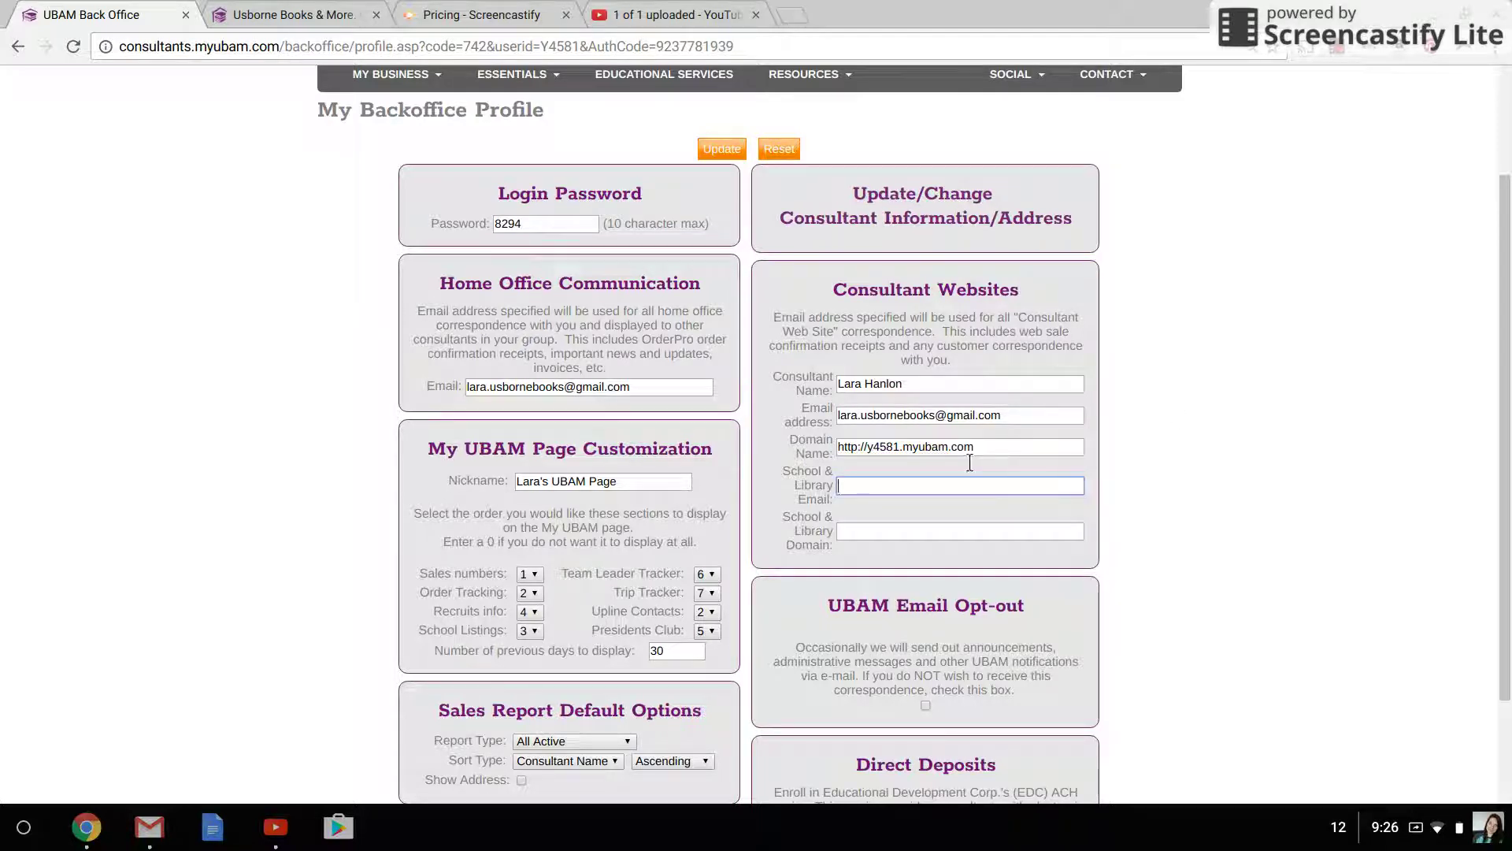
key(shift+Tab)
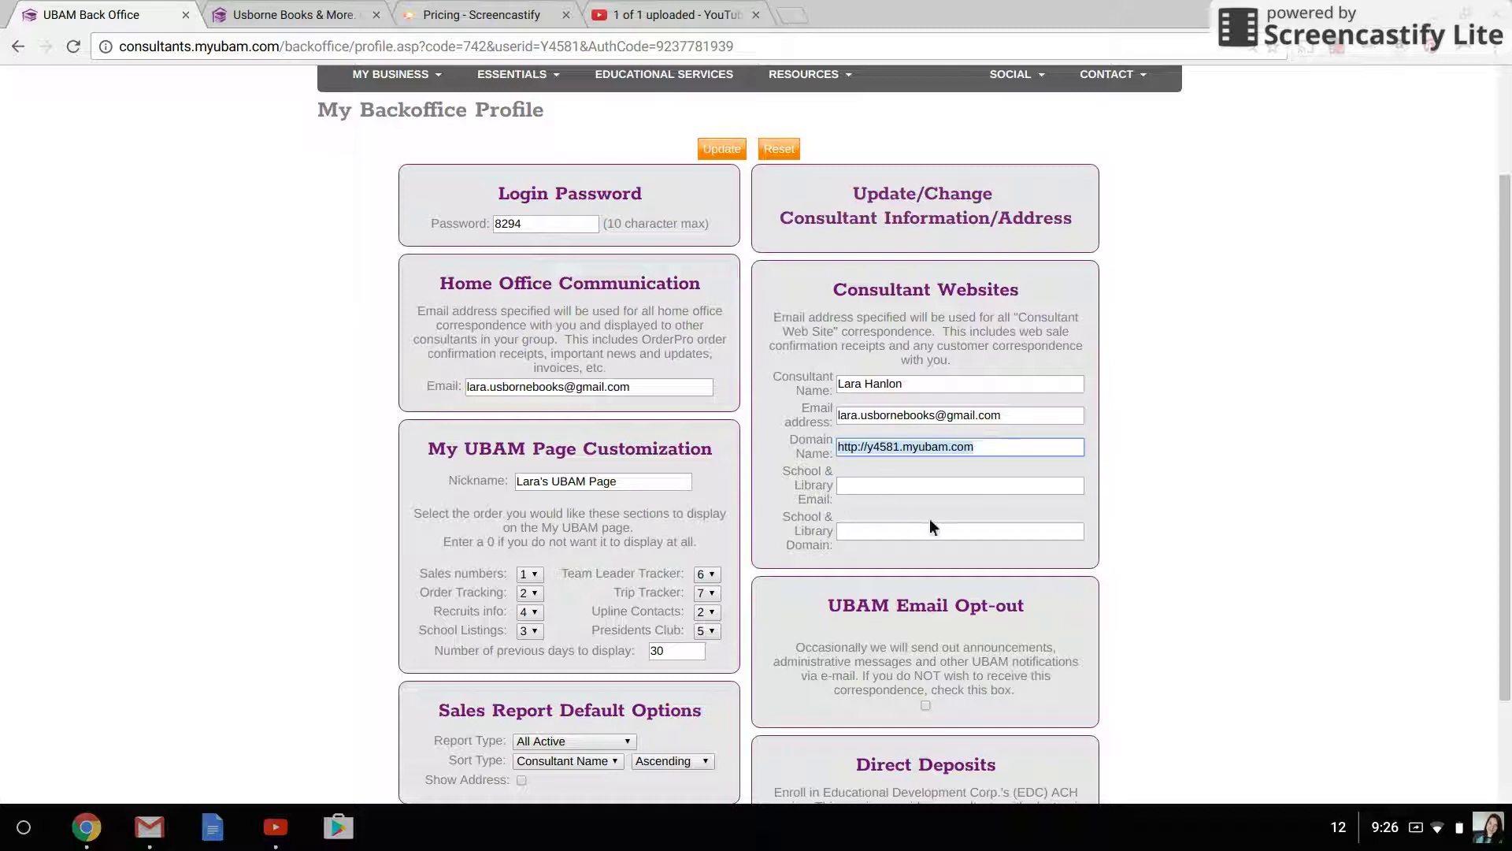
click(916, 455)
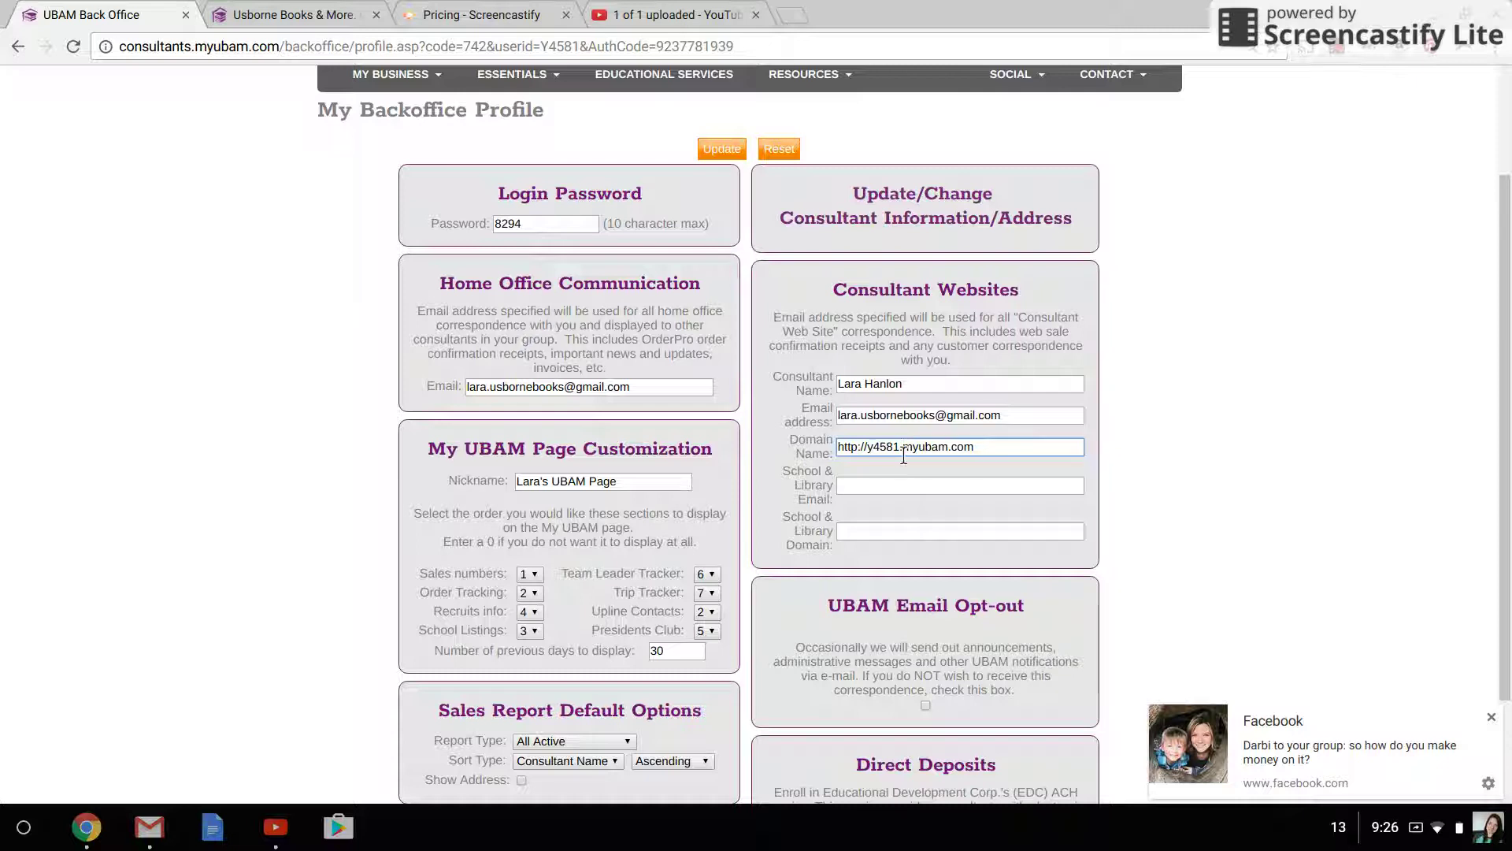
Dismiss the Facebook message notifications
click(1491, 718)
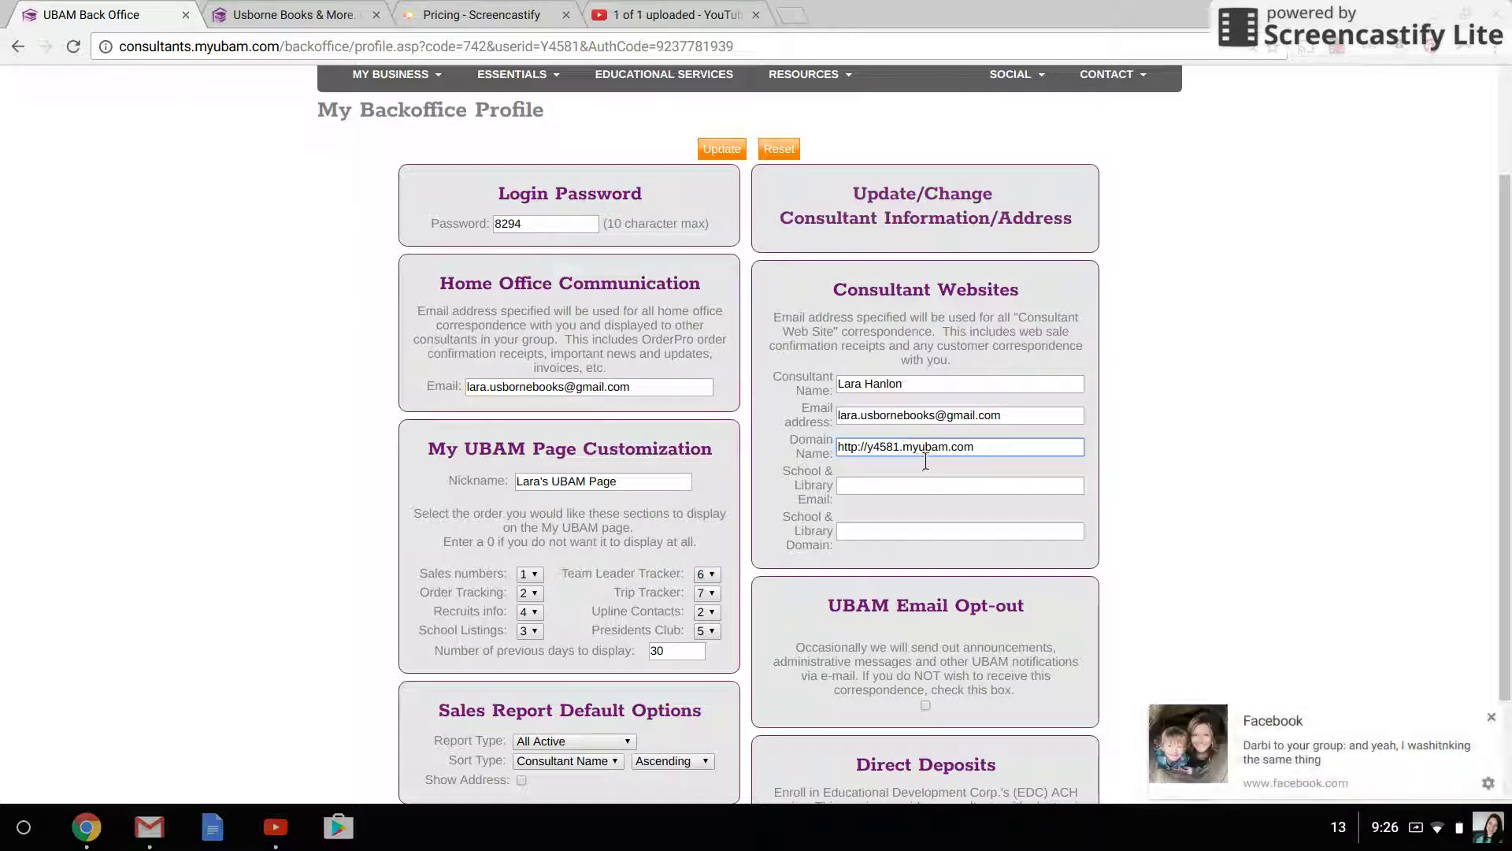
click(1496, 719)
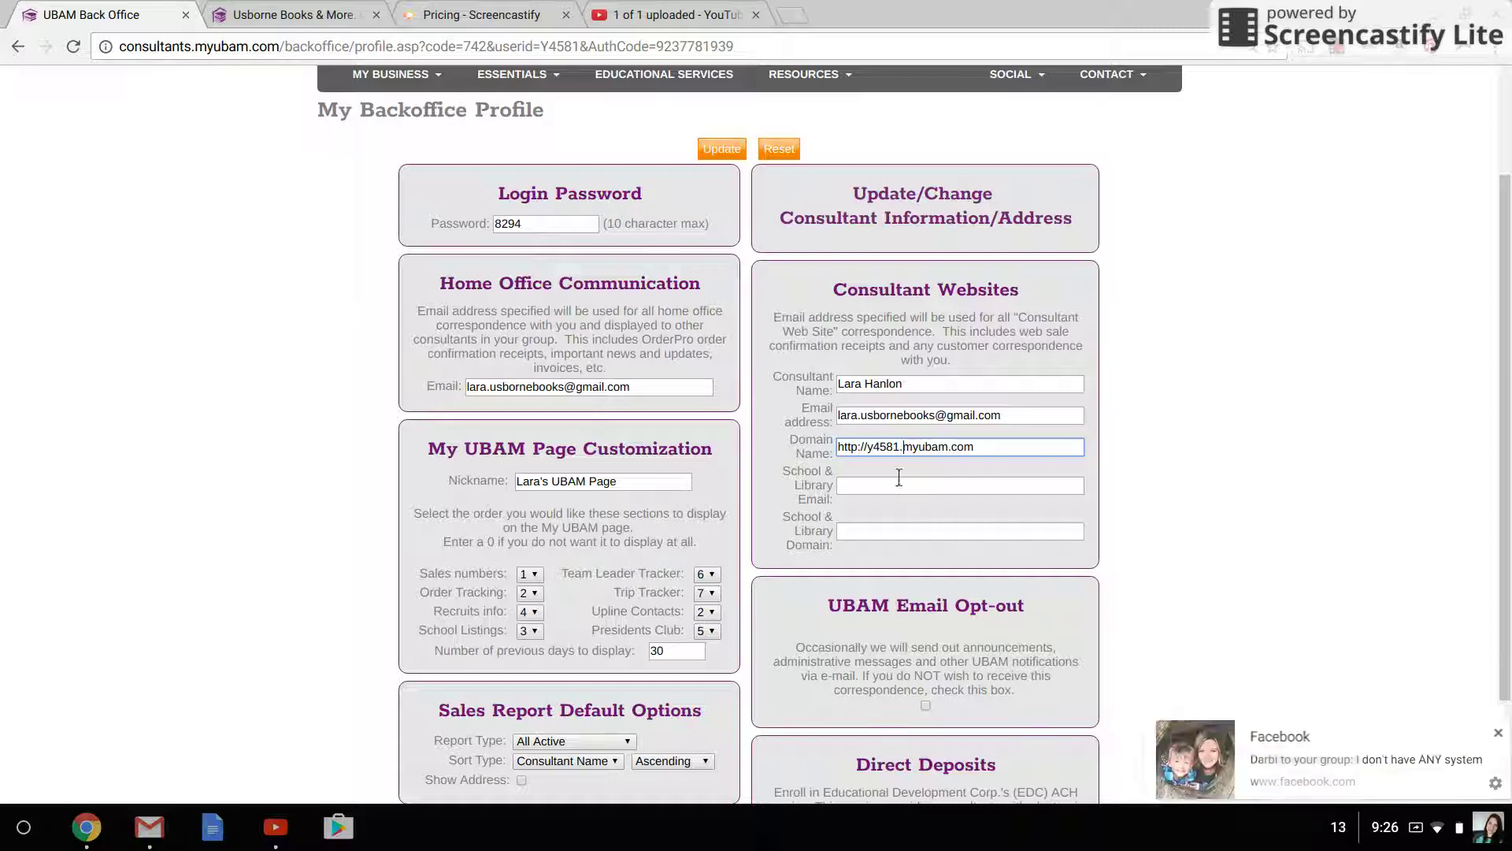
click(1492, 734)
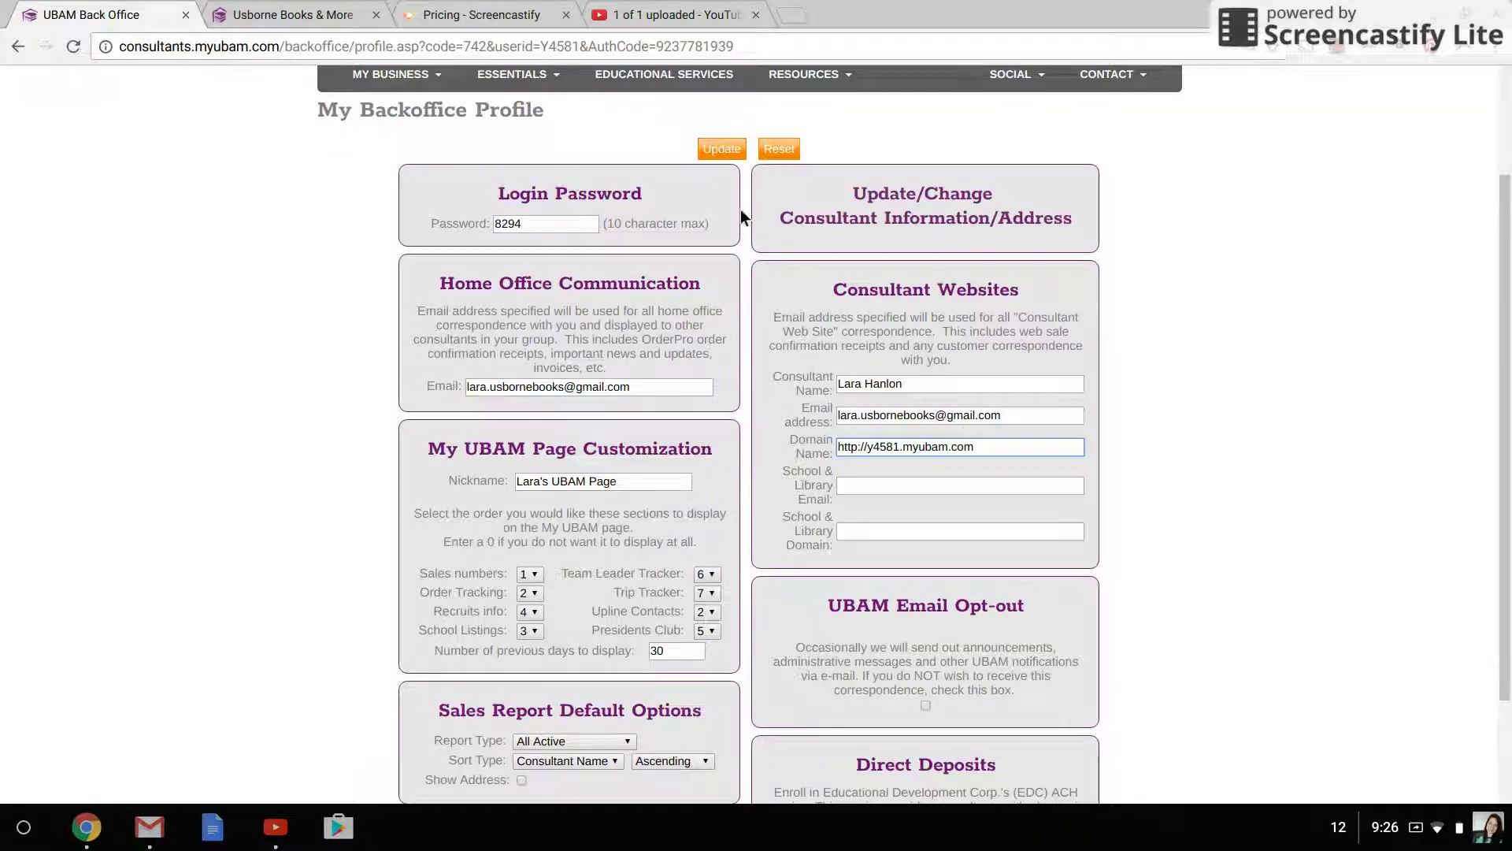
Save the profile changes and return to Back Office Home
click(719, 154)
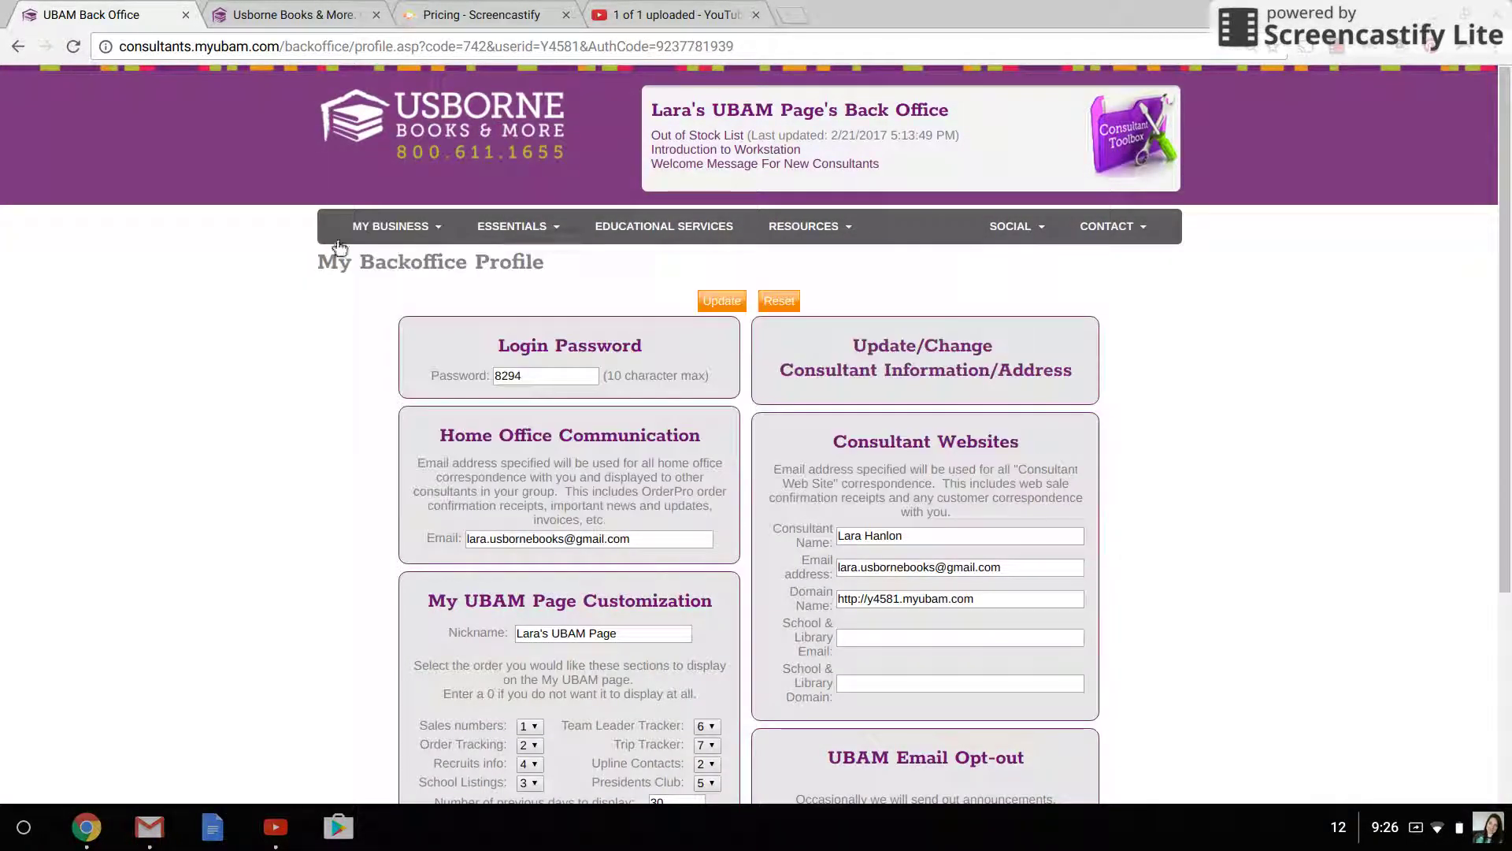
click(385, 240)
click(381, 292)
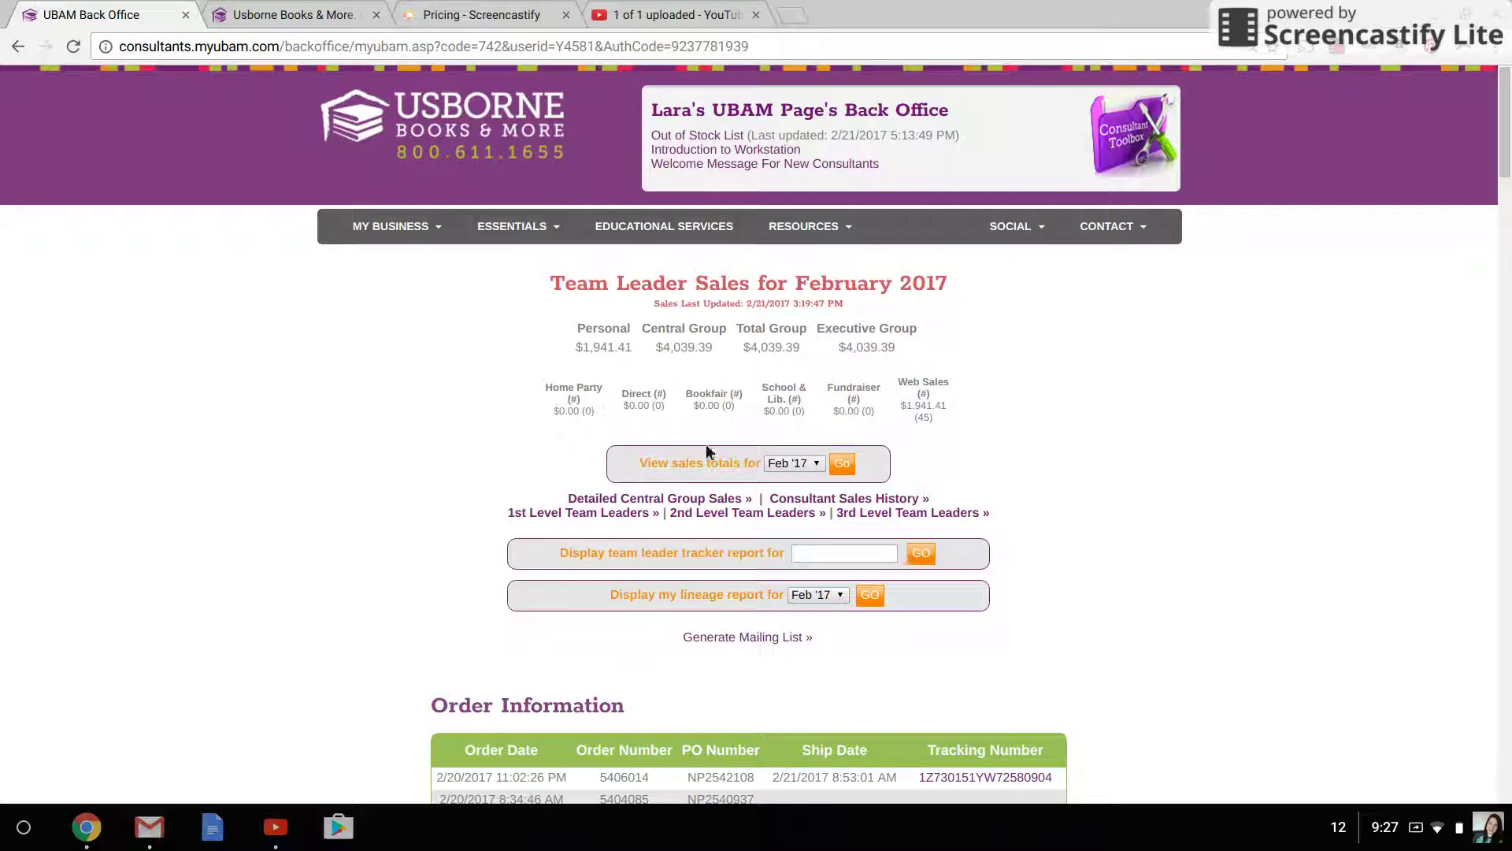
Review the back office's order information, listed schools, recruits in incentive period, Team Leader Tracker and Disney World Trip Tracker
scroll(369, 543, down, 8)
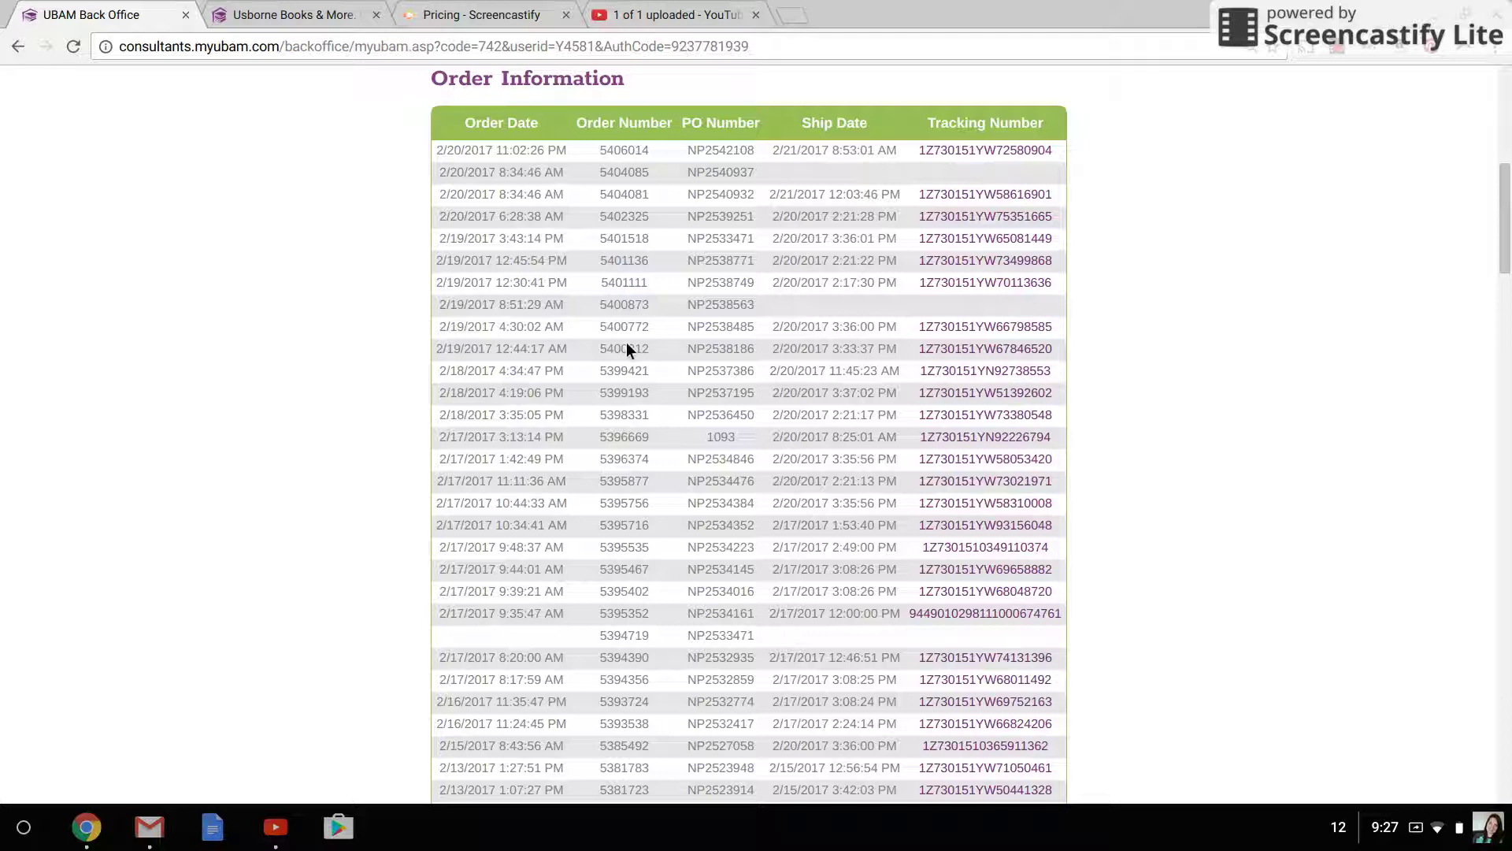
double_click(632, 301)
scroll(658, 378, down, 10)
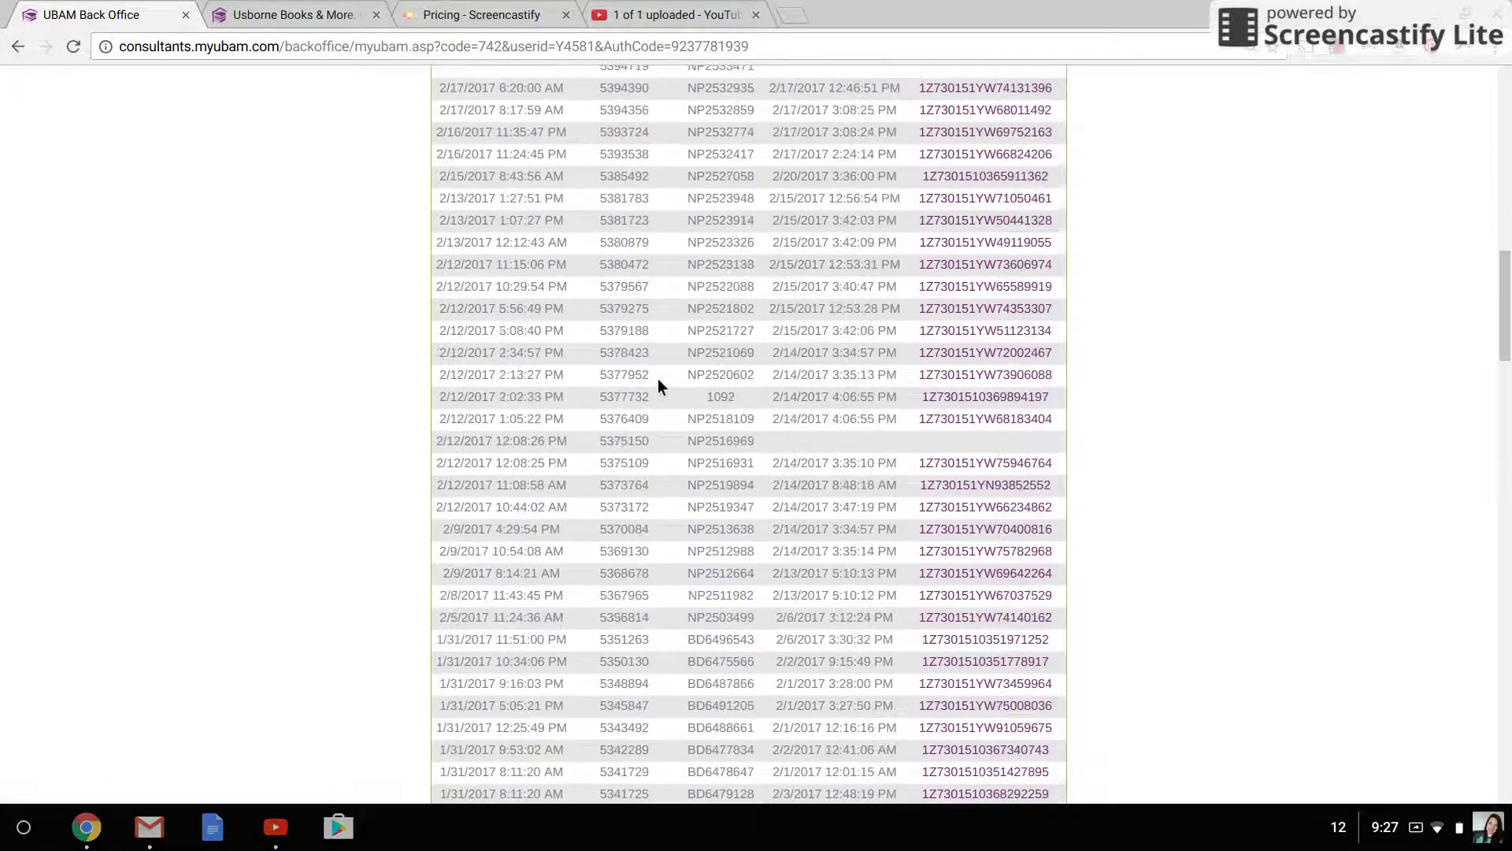
scroll(658, 378, down, 15)
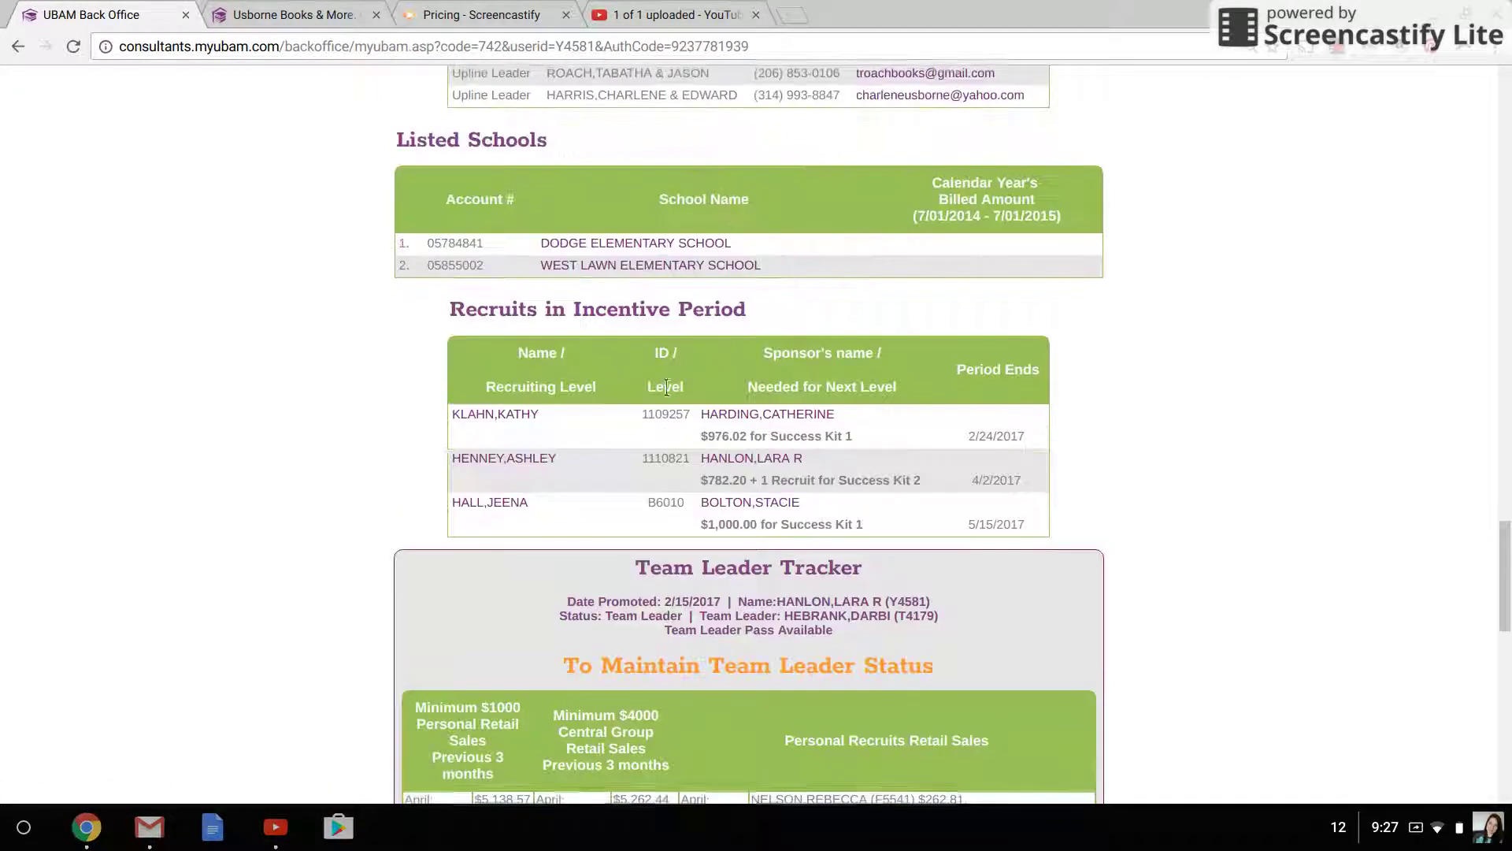
scroll(658, 378, down, 8)
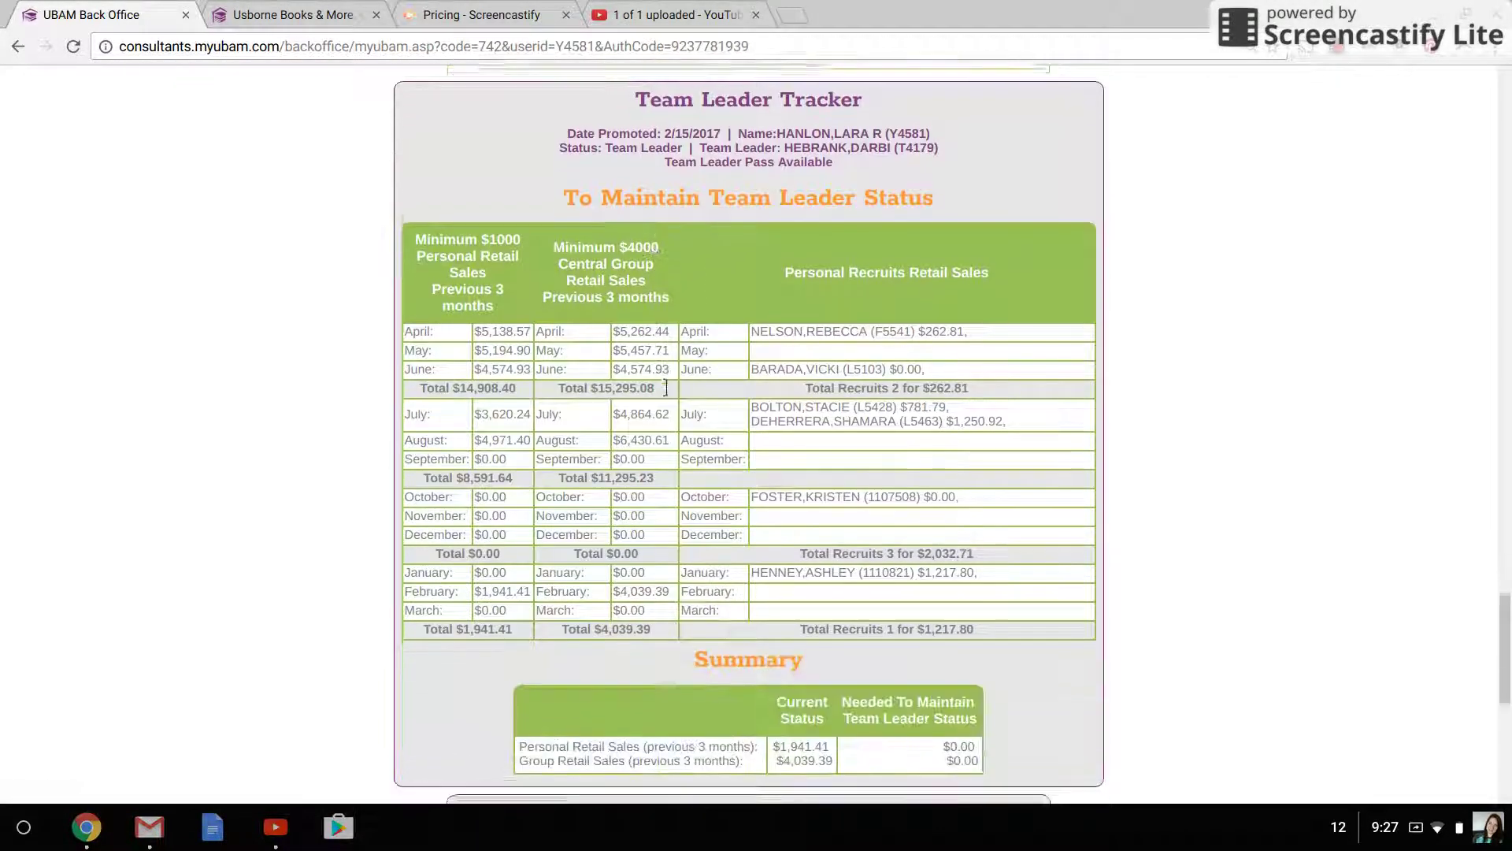
scroll(706, 258, down, 8)
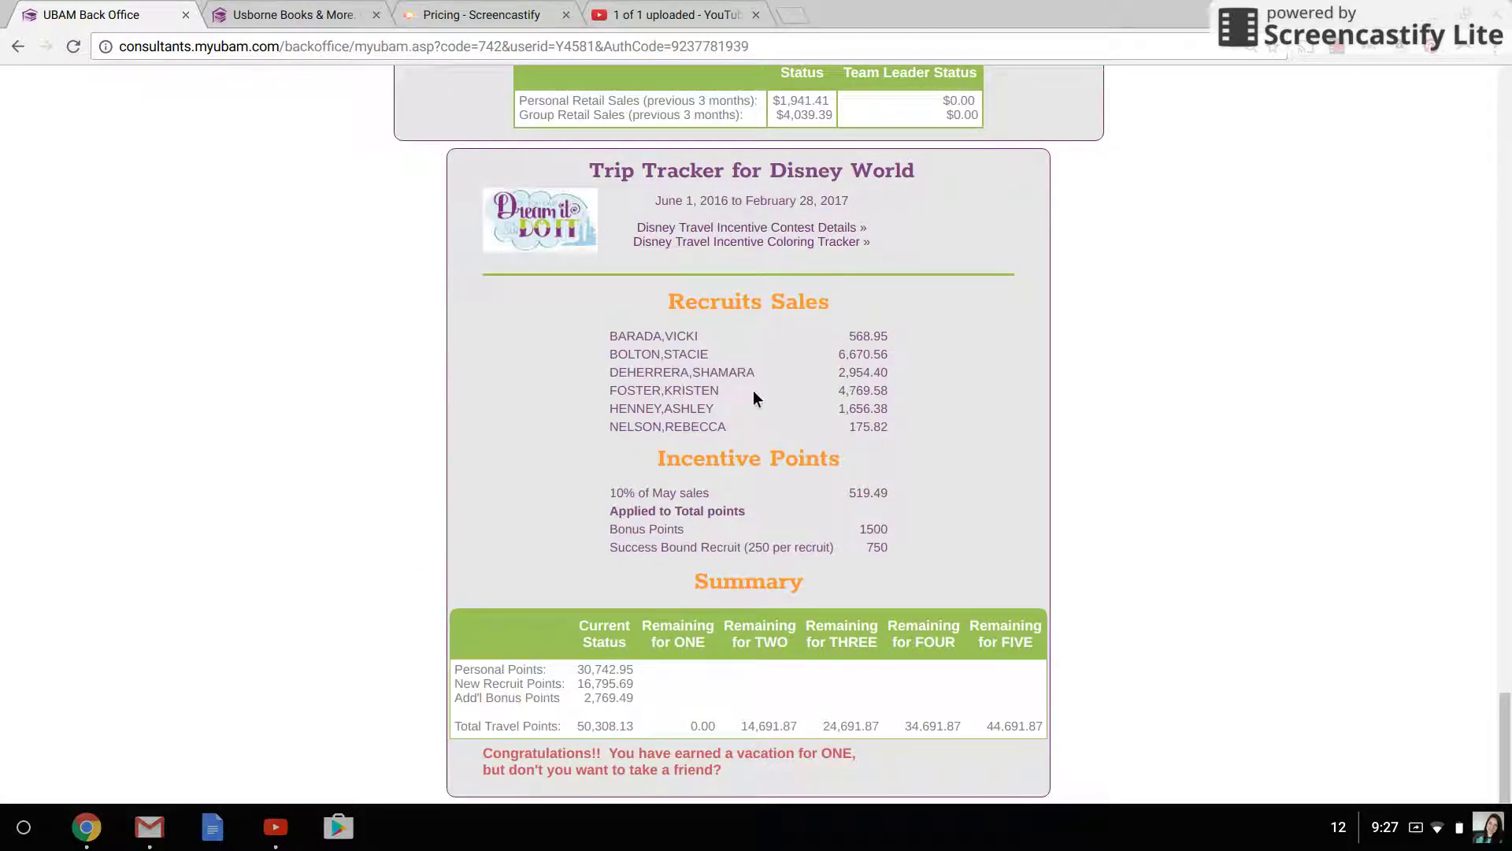
scroll(770, 504, up, 20)
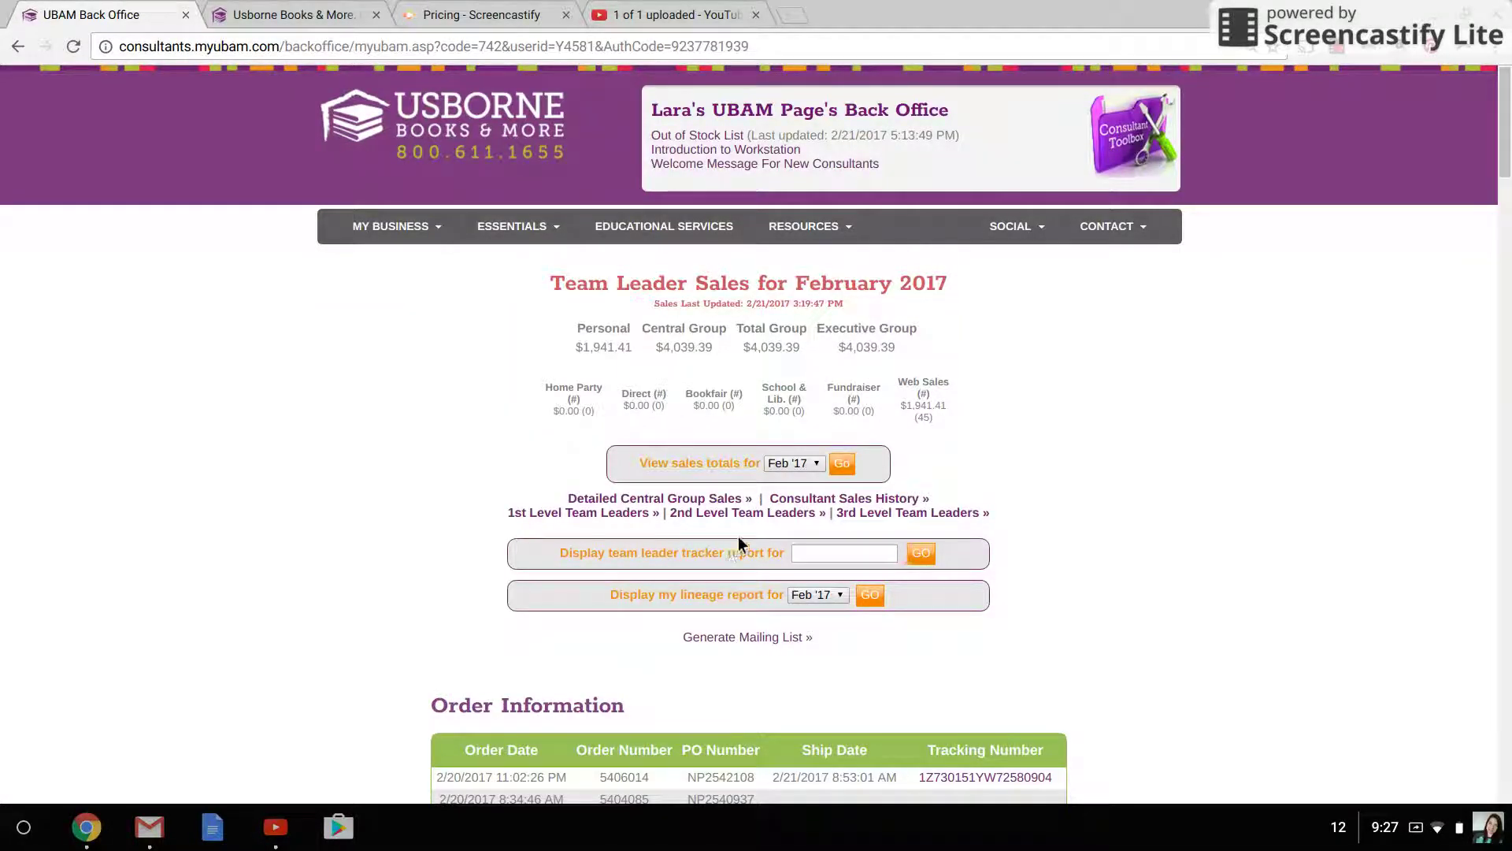
Open the direct deposit management page from the consultant's business links
mouse_move(379, 227)
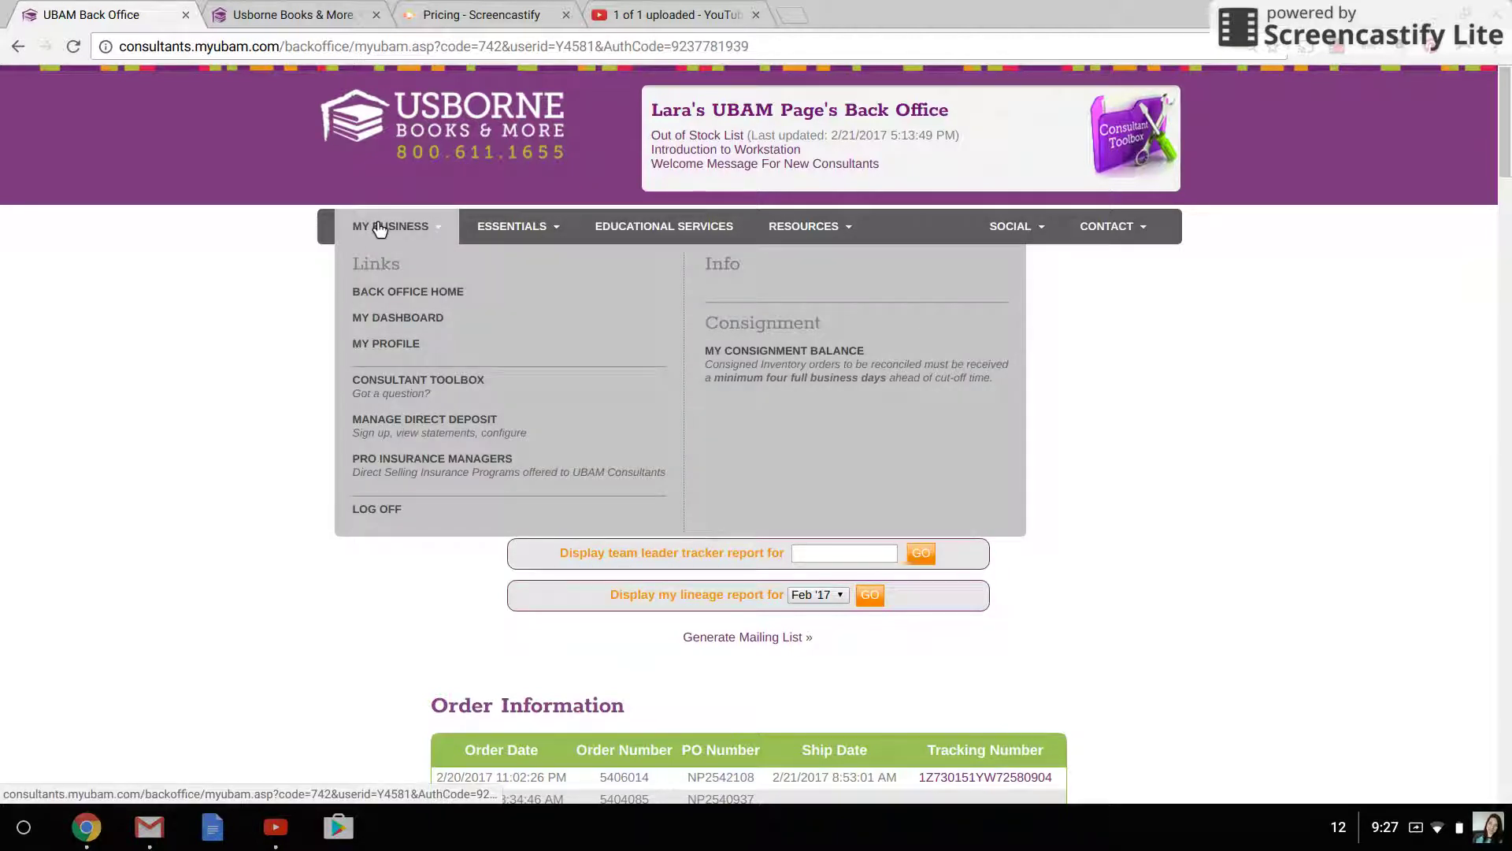
click(403, 429)
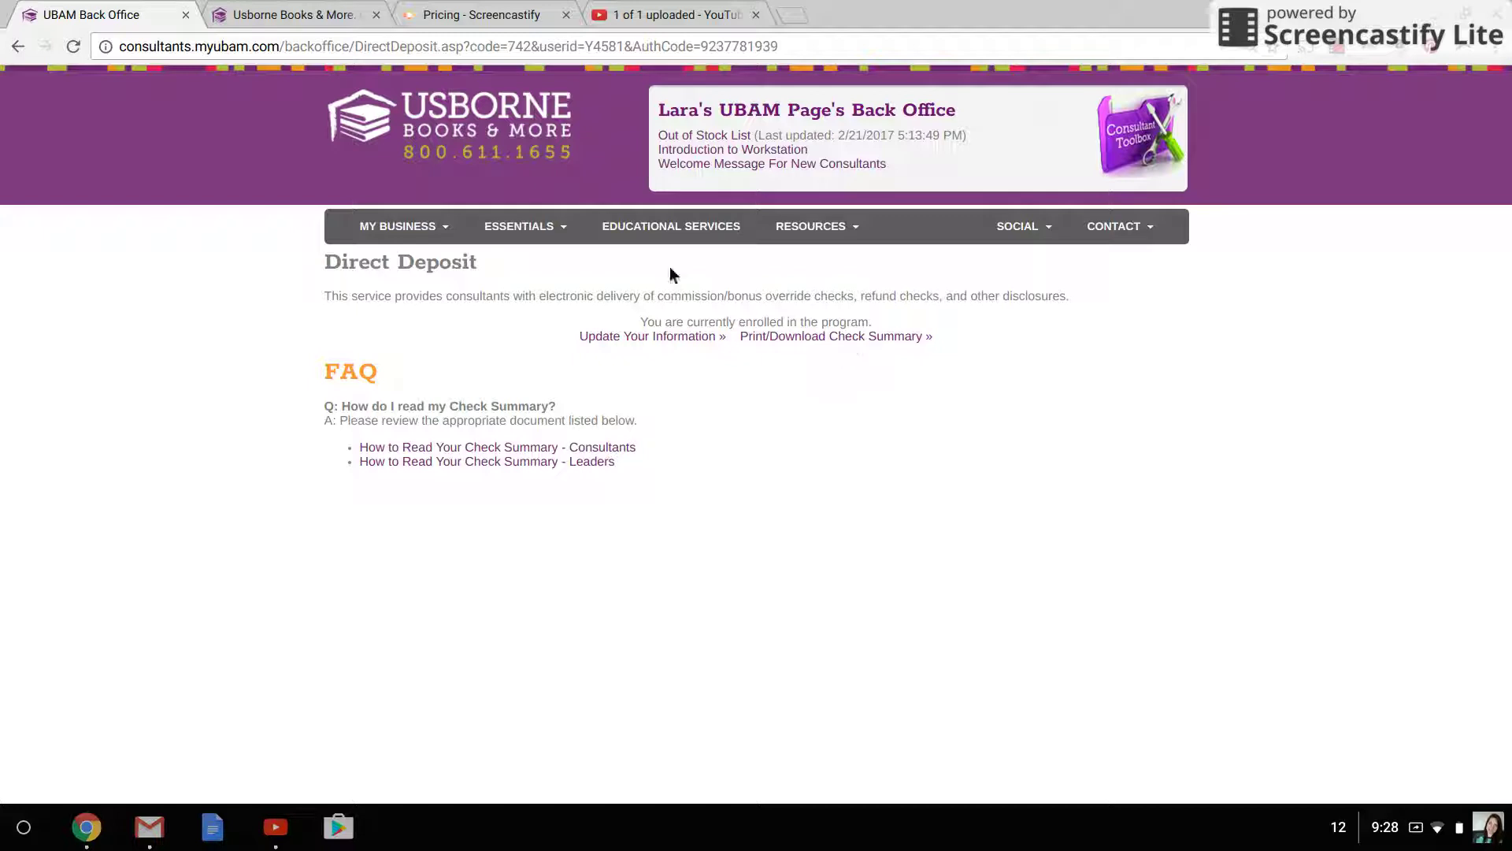
Open the Consultant Toolbox and look through its home page QuickLinks and topic list
click(410, 229)
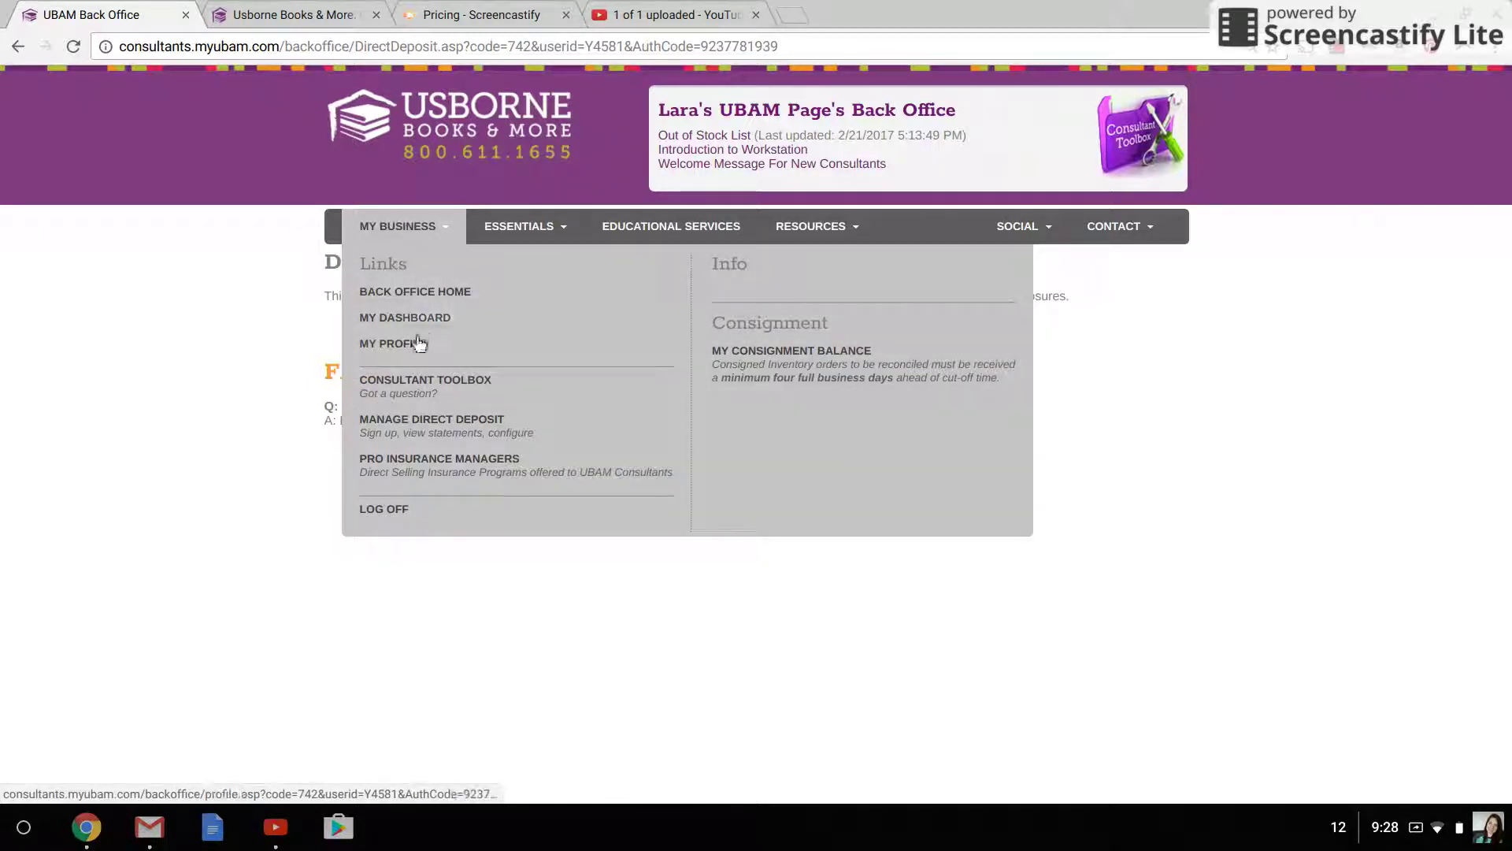
click(410, 391)
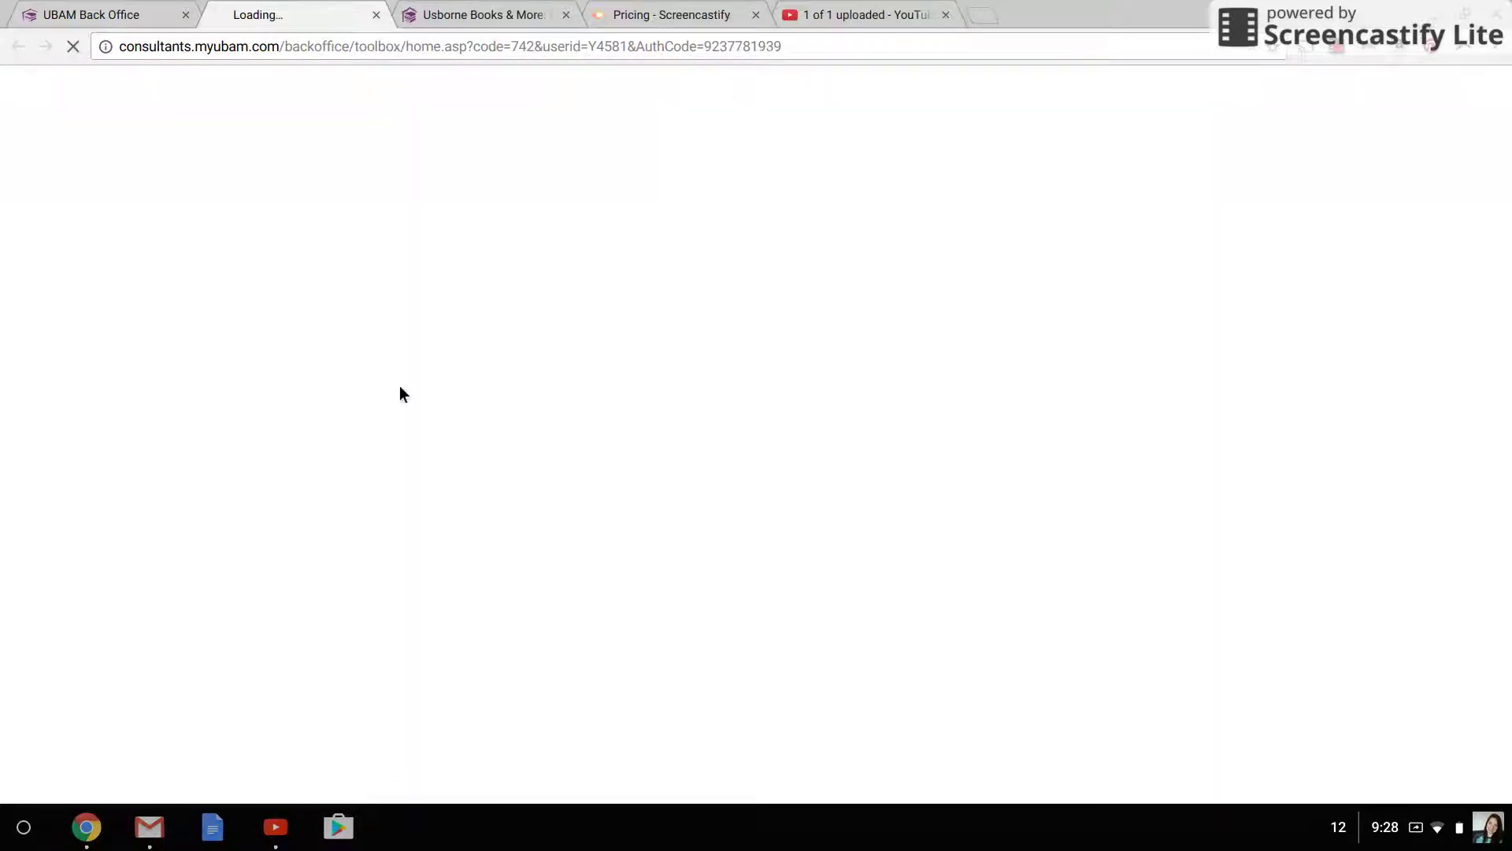
scroll(756, 454, down, 6)
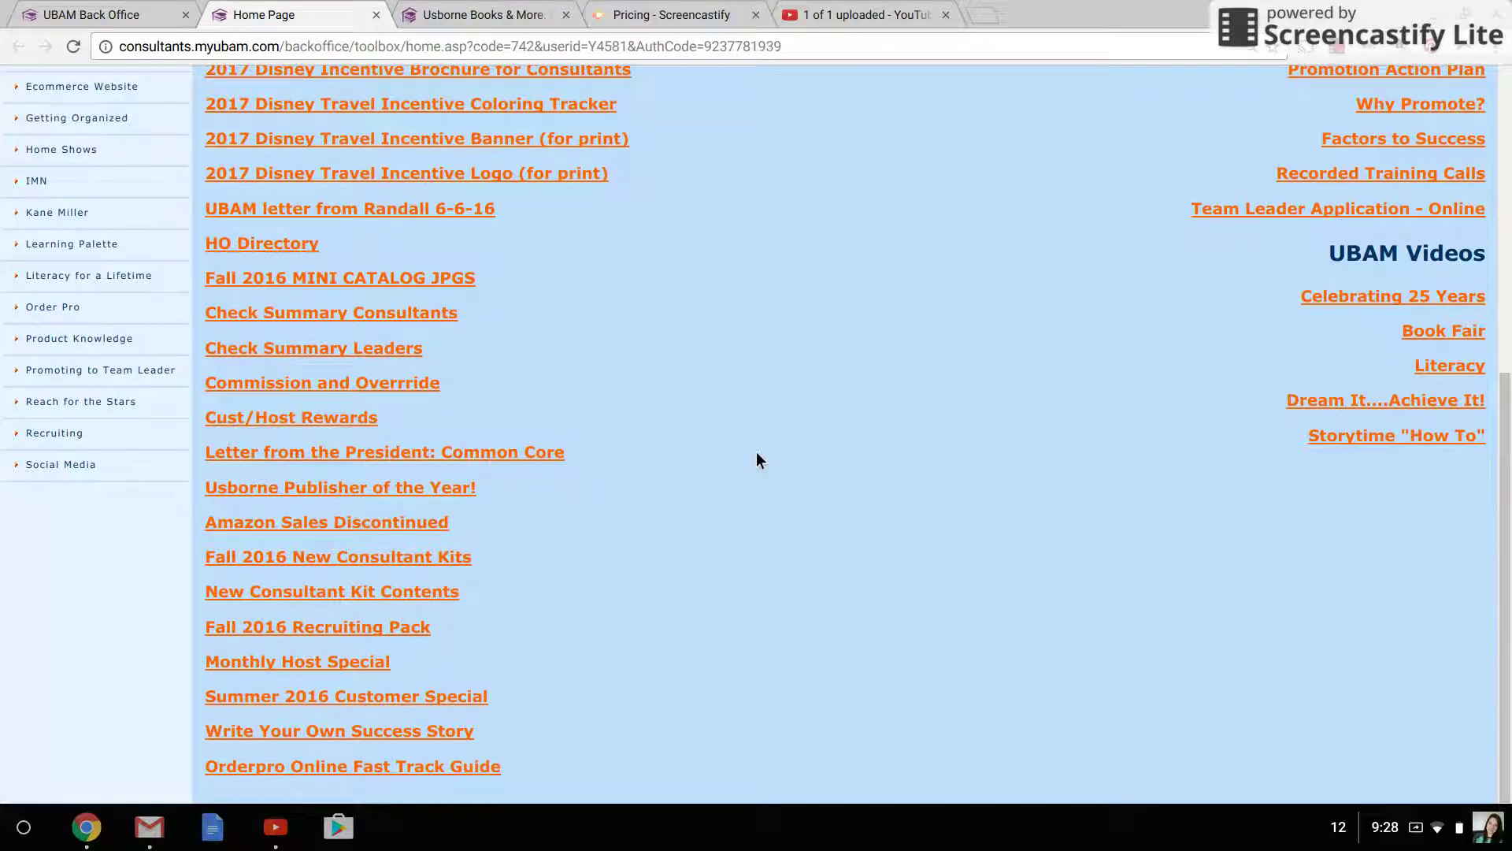
scroll(757, 454, up, 6)
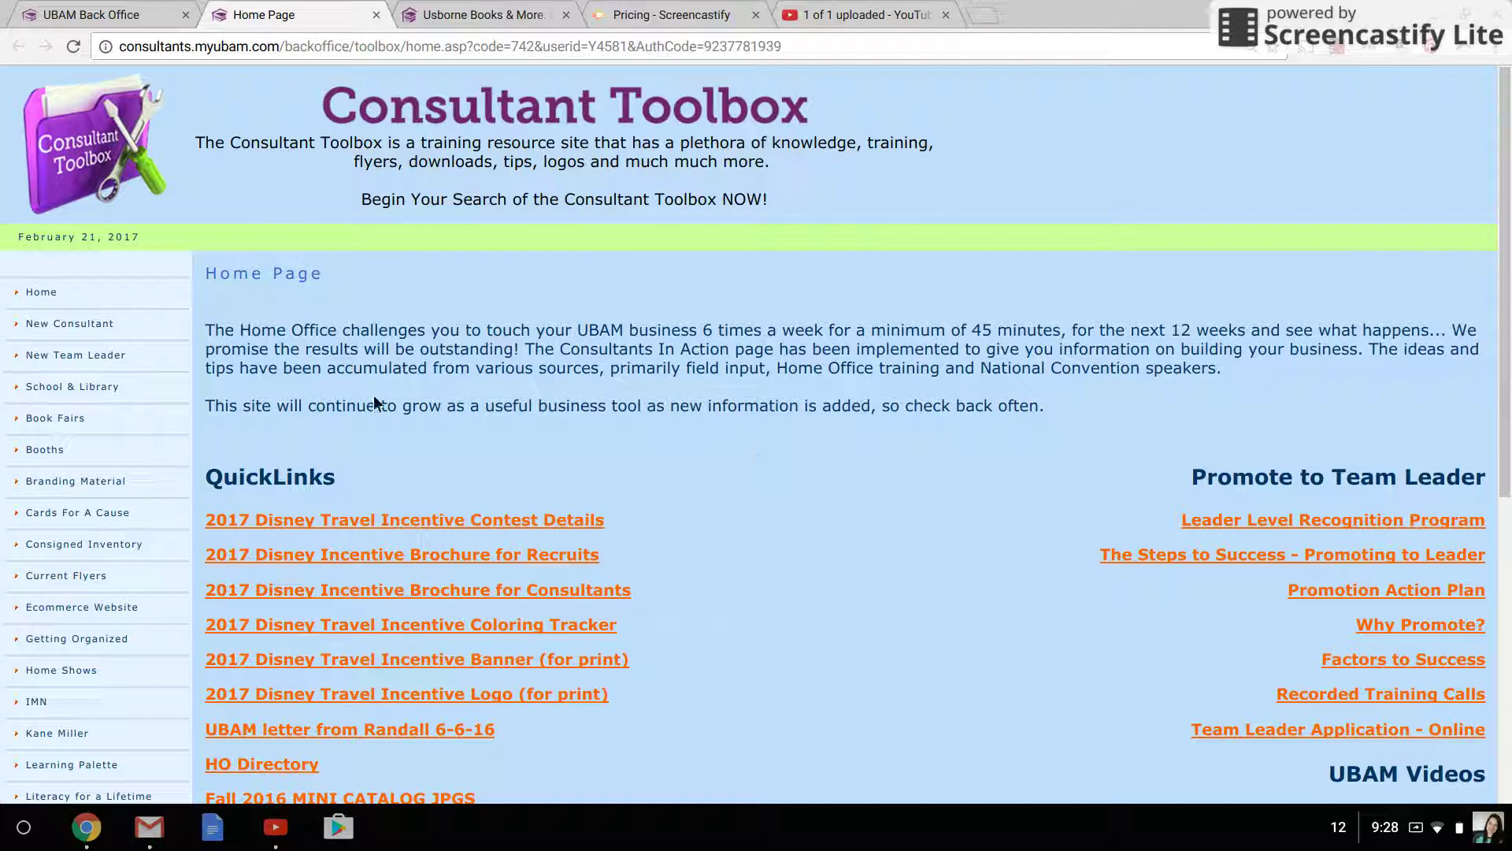
scroll(373, 402, down, 2)
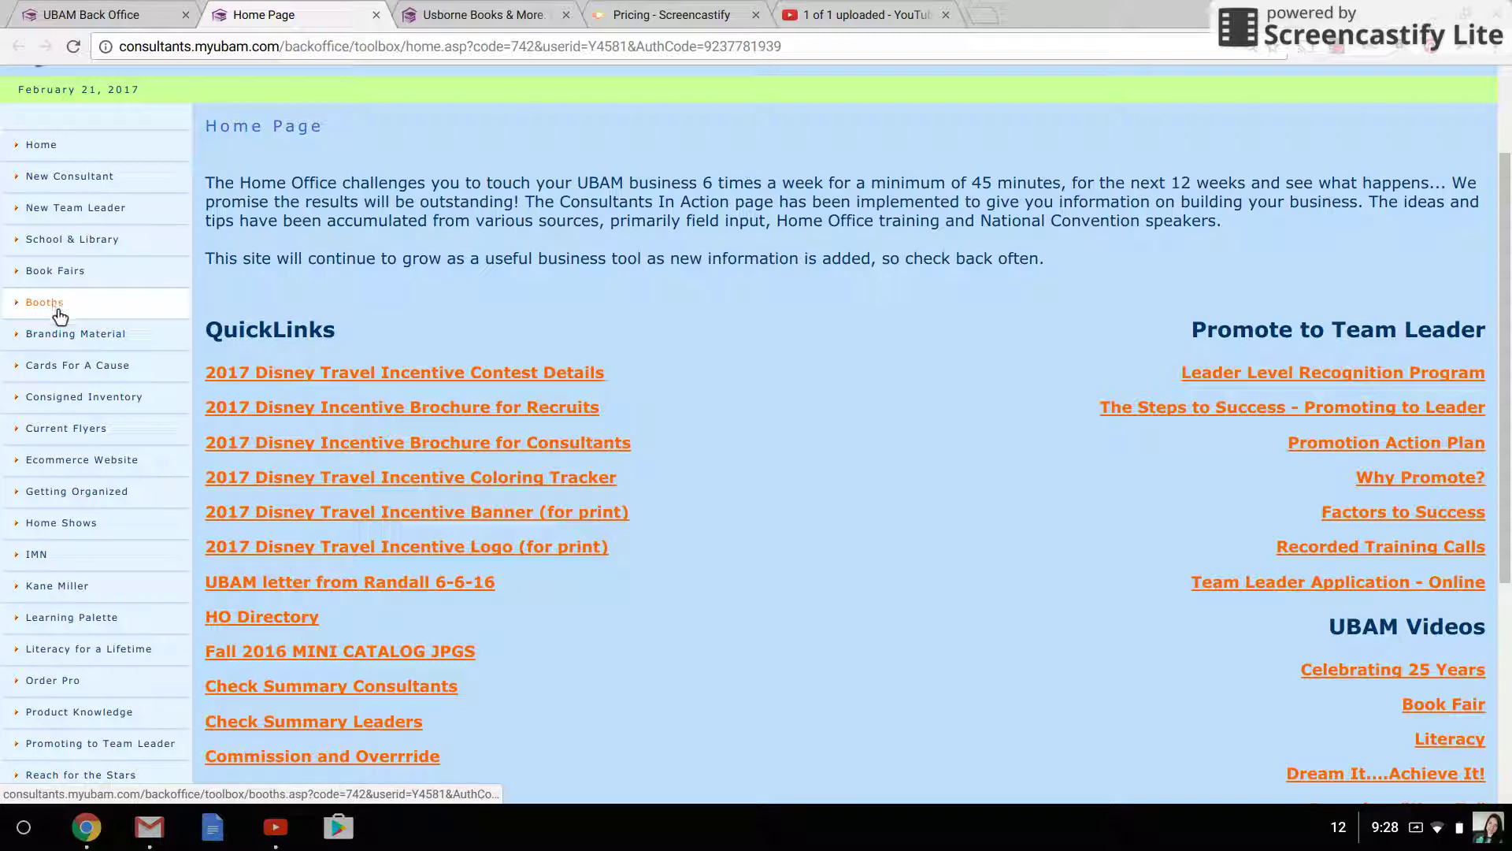
scroll(60, 316, down, 3)
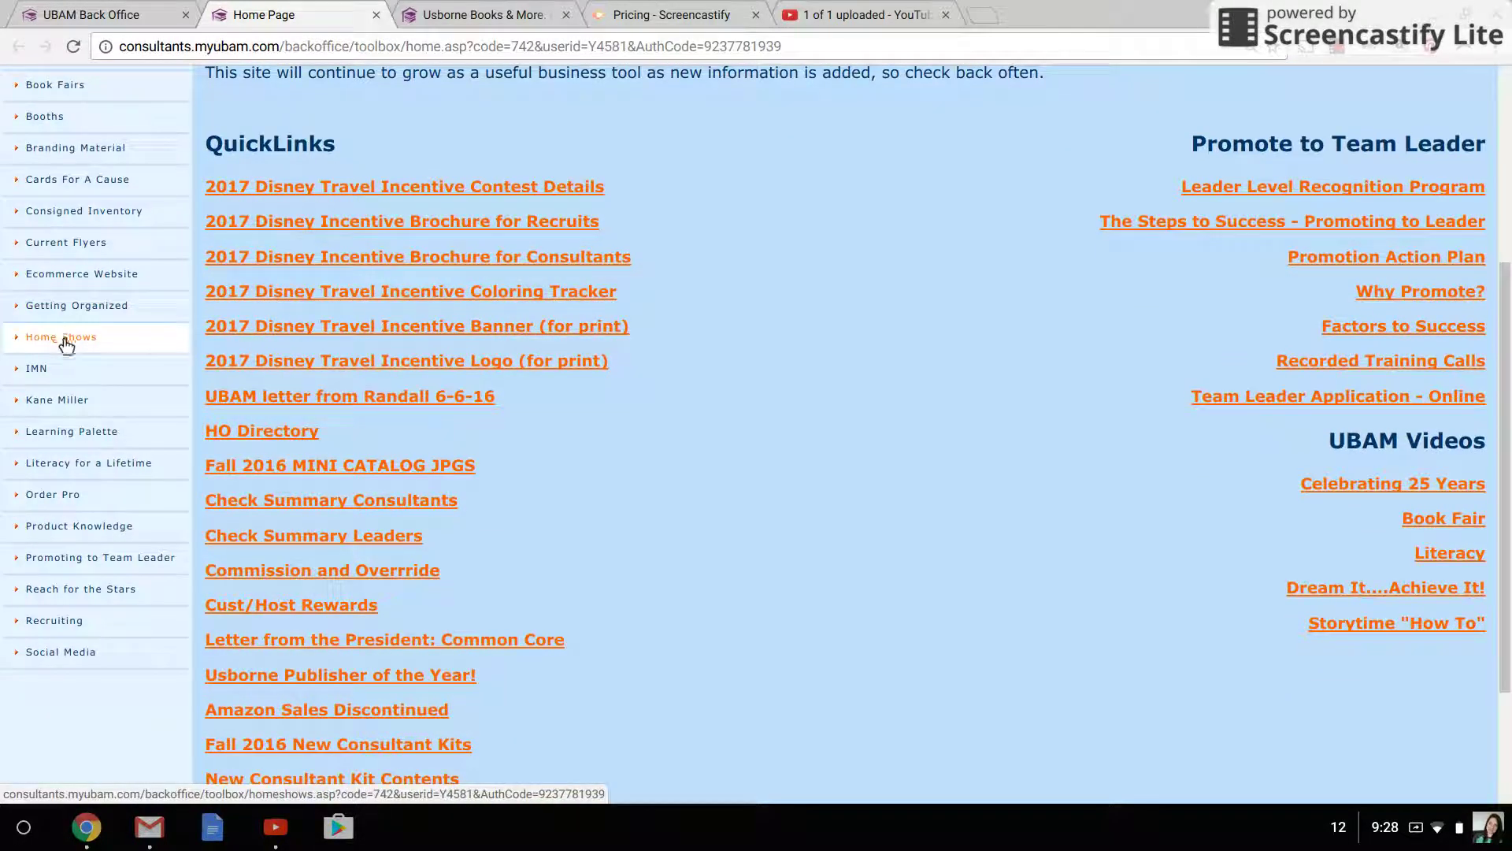
Open the toolbox's Home Shows topic and view Avoiding Cancellations, Book Display Tips and Helpful Tips for Hostess Coaching
click(63, 338)
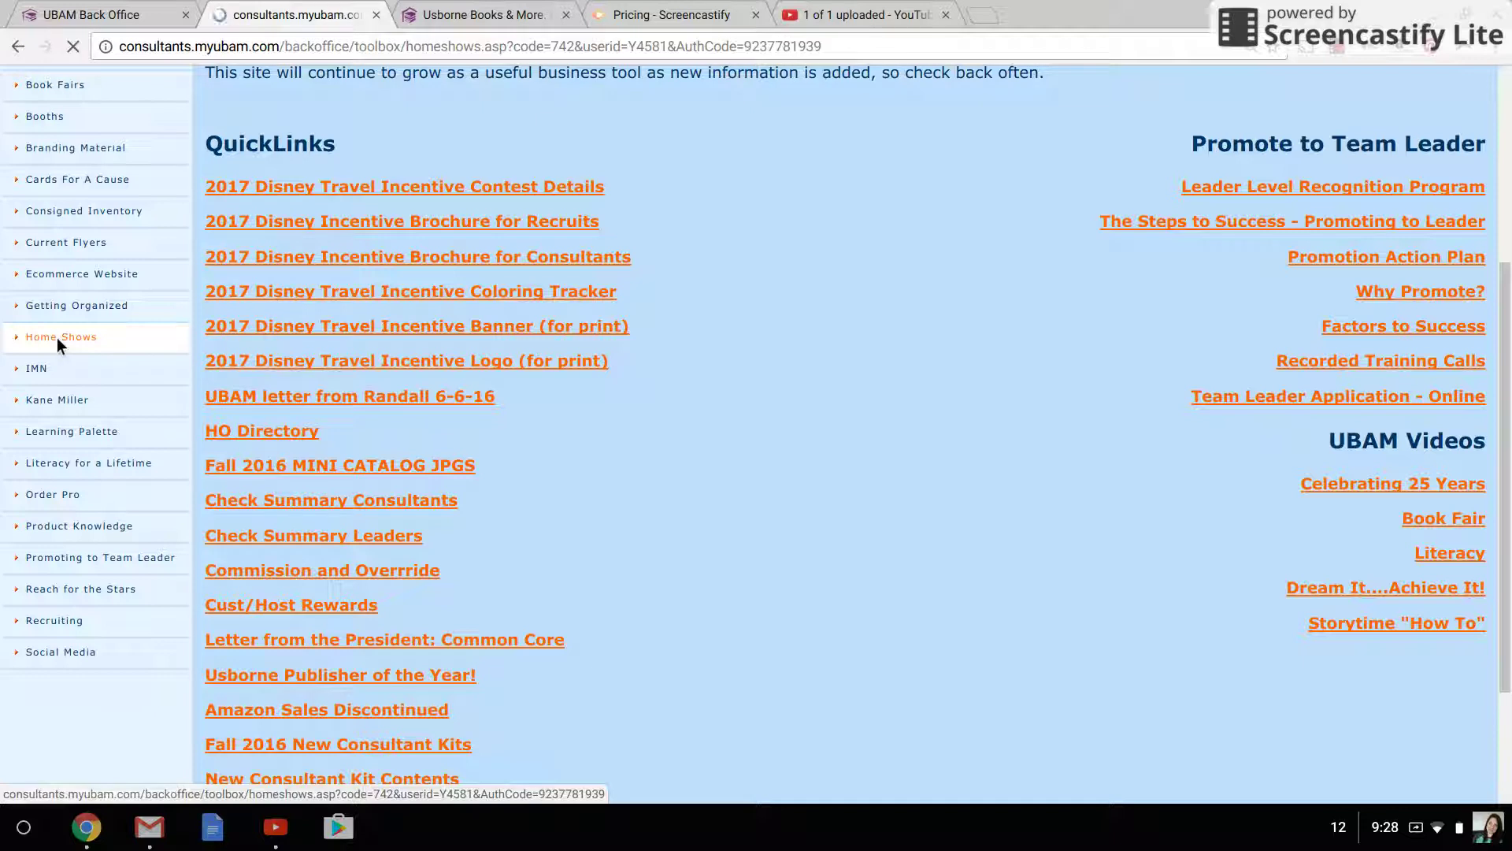
scroll(439, 470, down, 2)
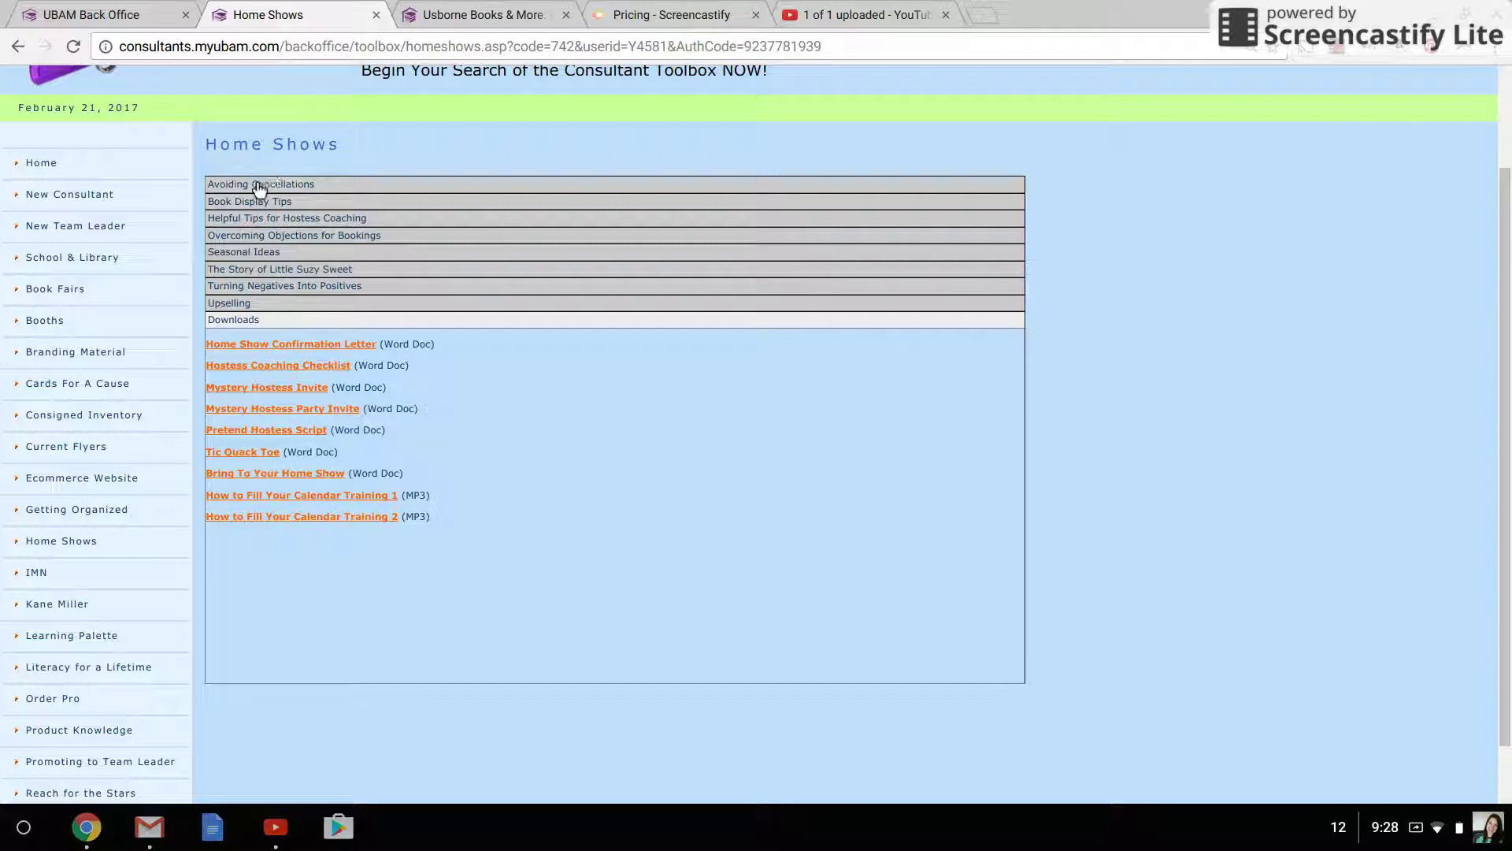
click(259, 189)
scroll(315, 591, down, 1)
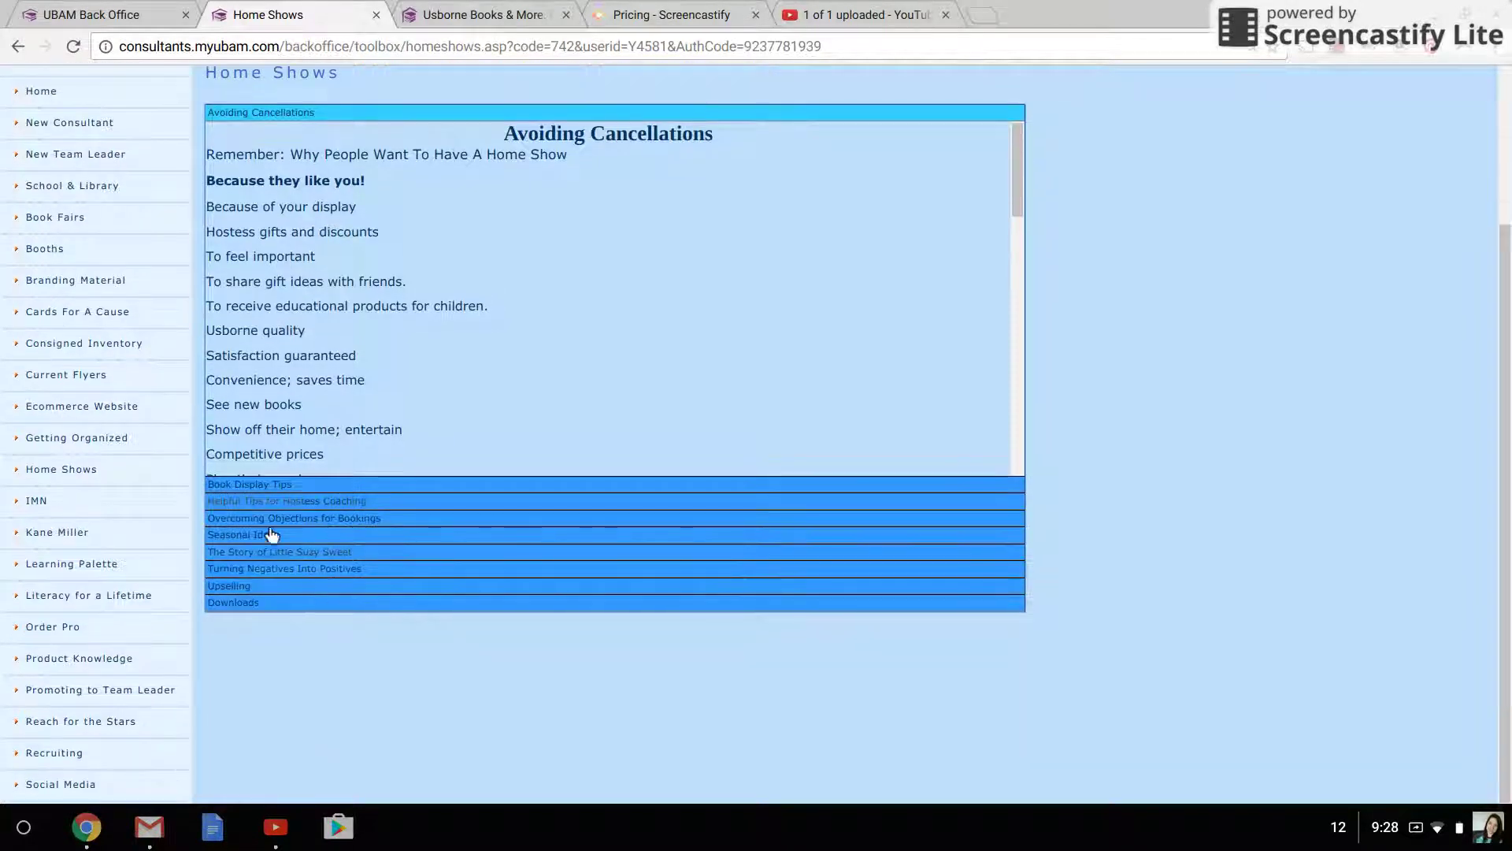
click(243, 488)
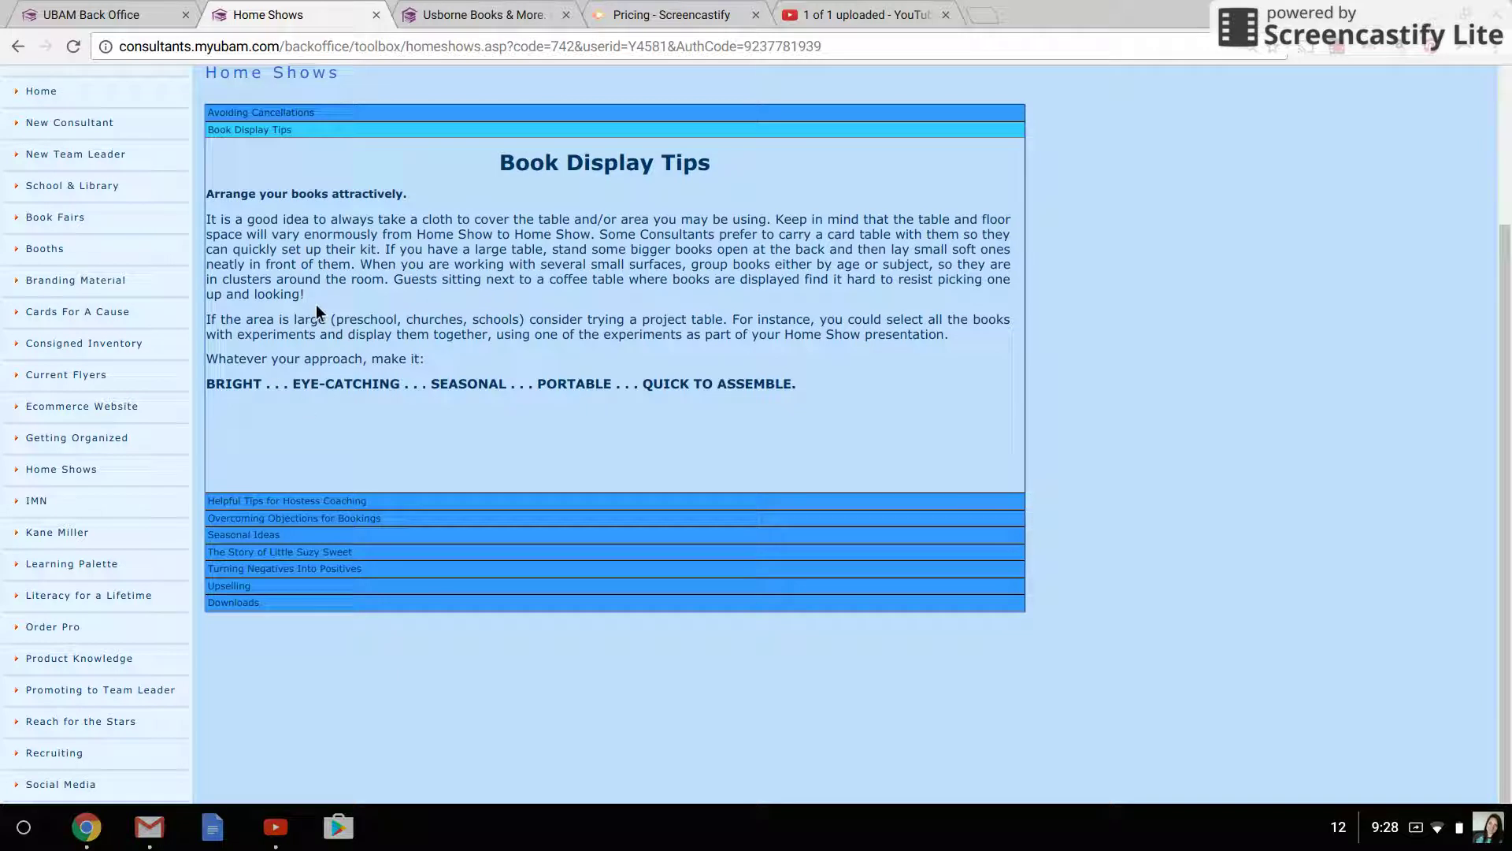
click(294, 502)
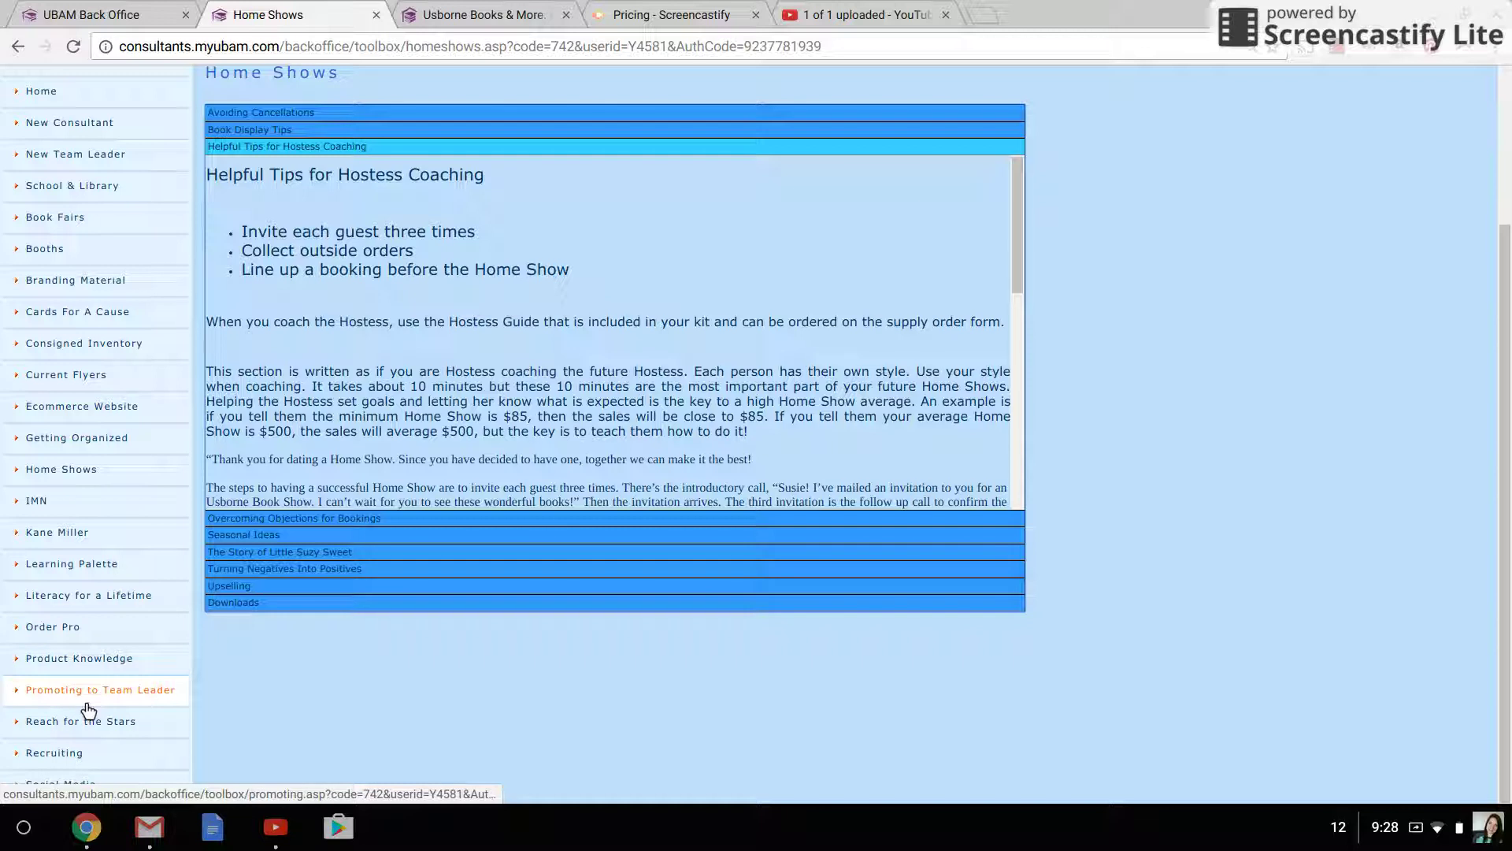
Open the toolbox's Social Media topic and look through the Arrow Graphics downloads
click(76, 788)
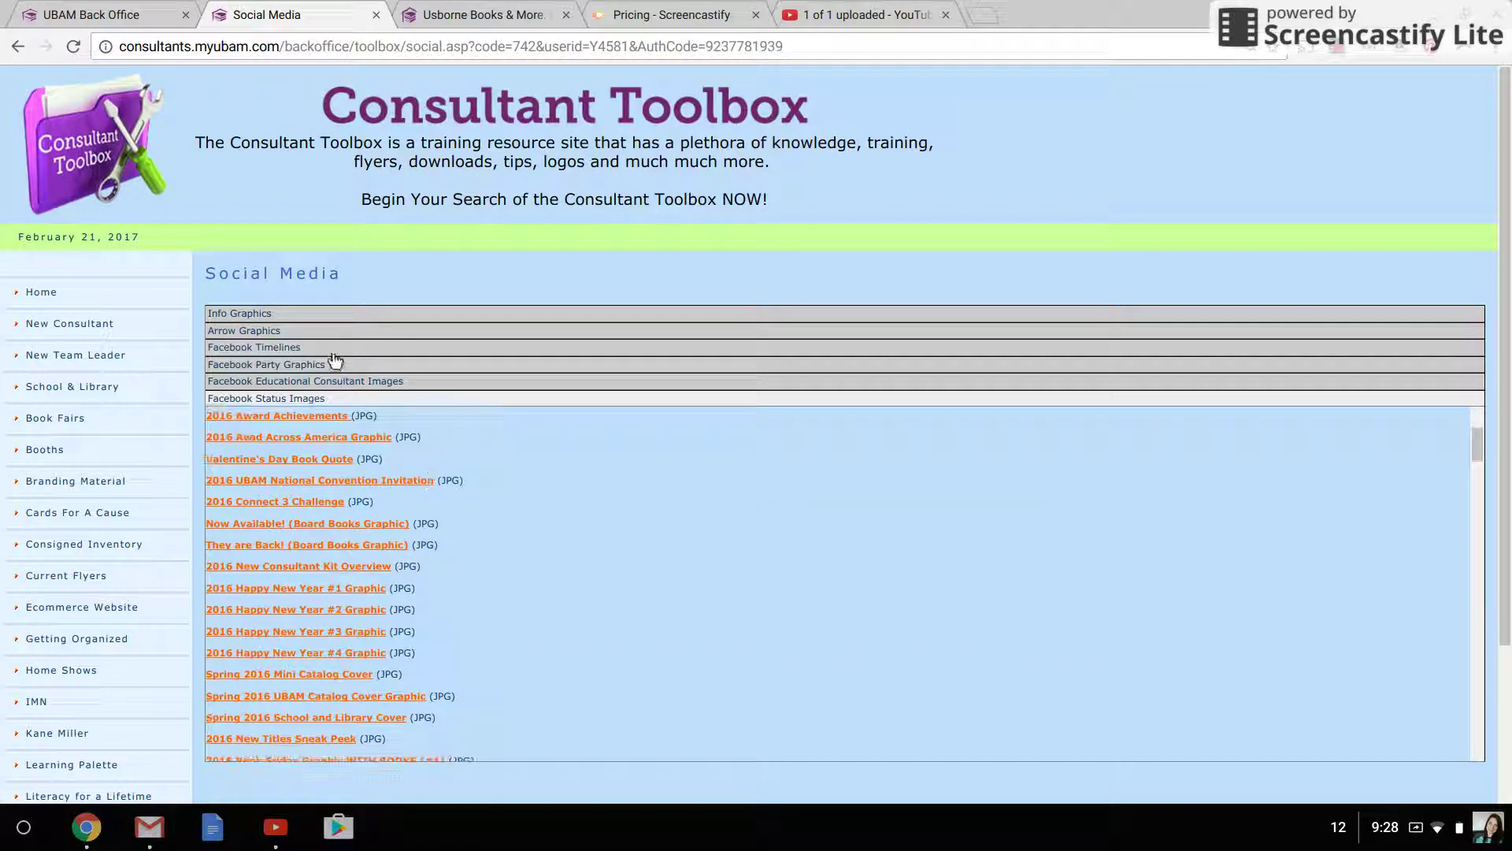
click(268, 334)
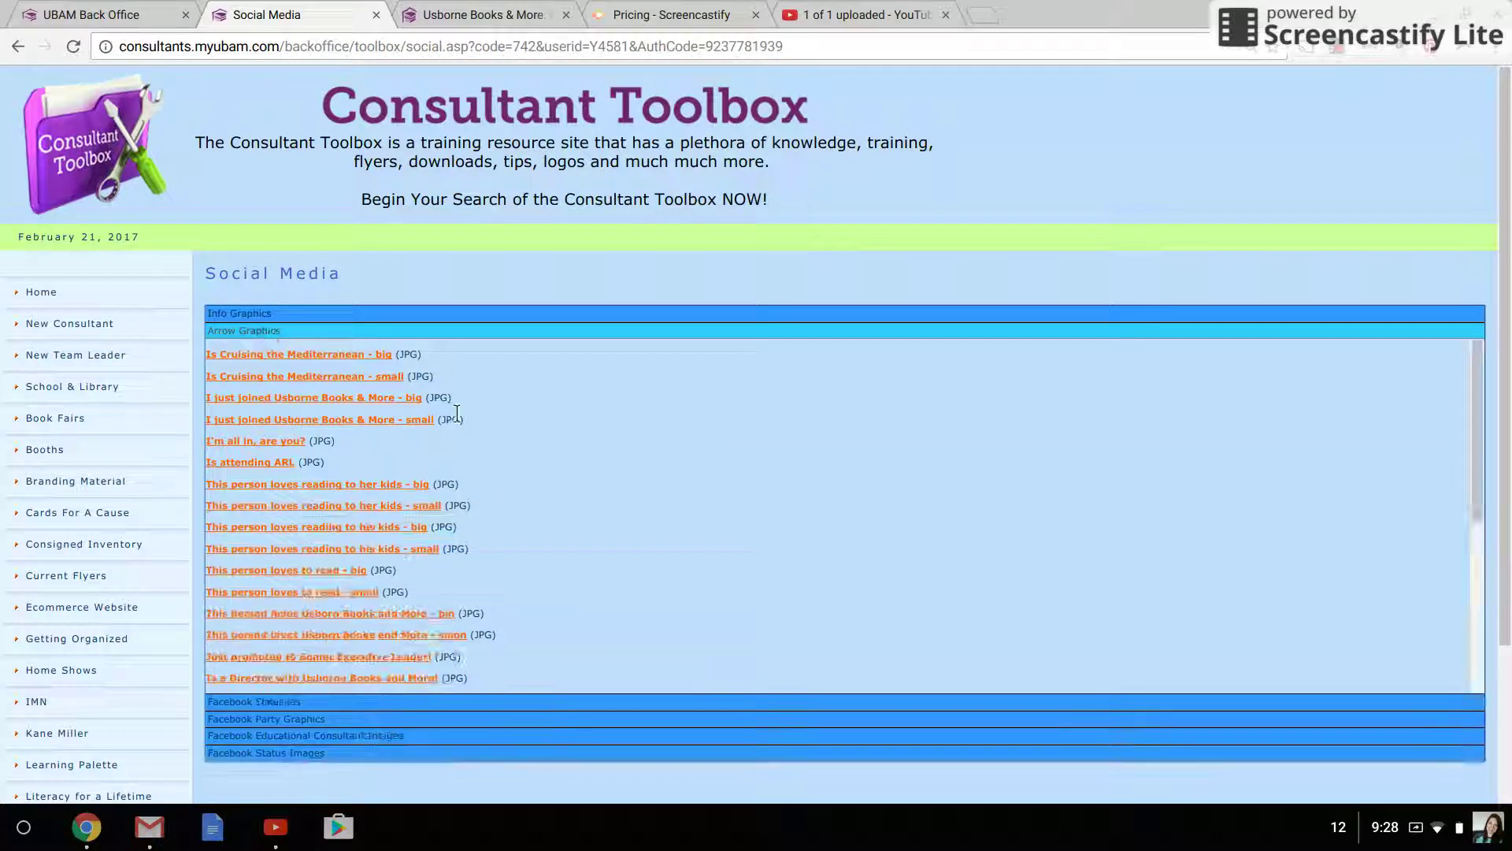
scroll(456, 408, down, 5)
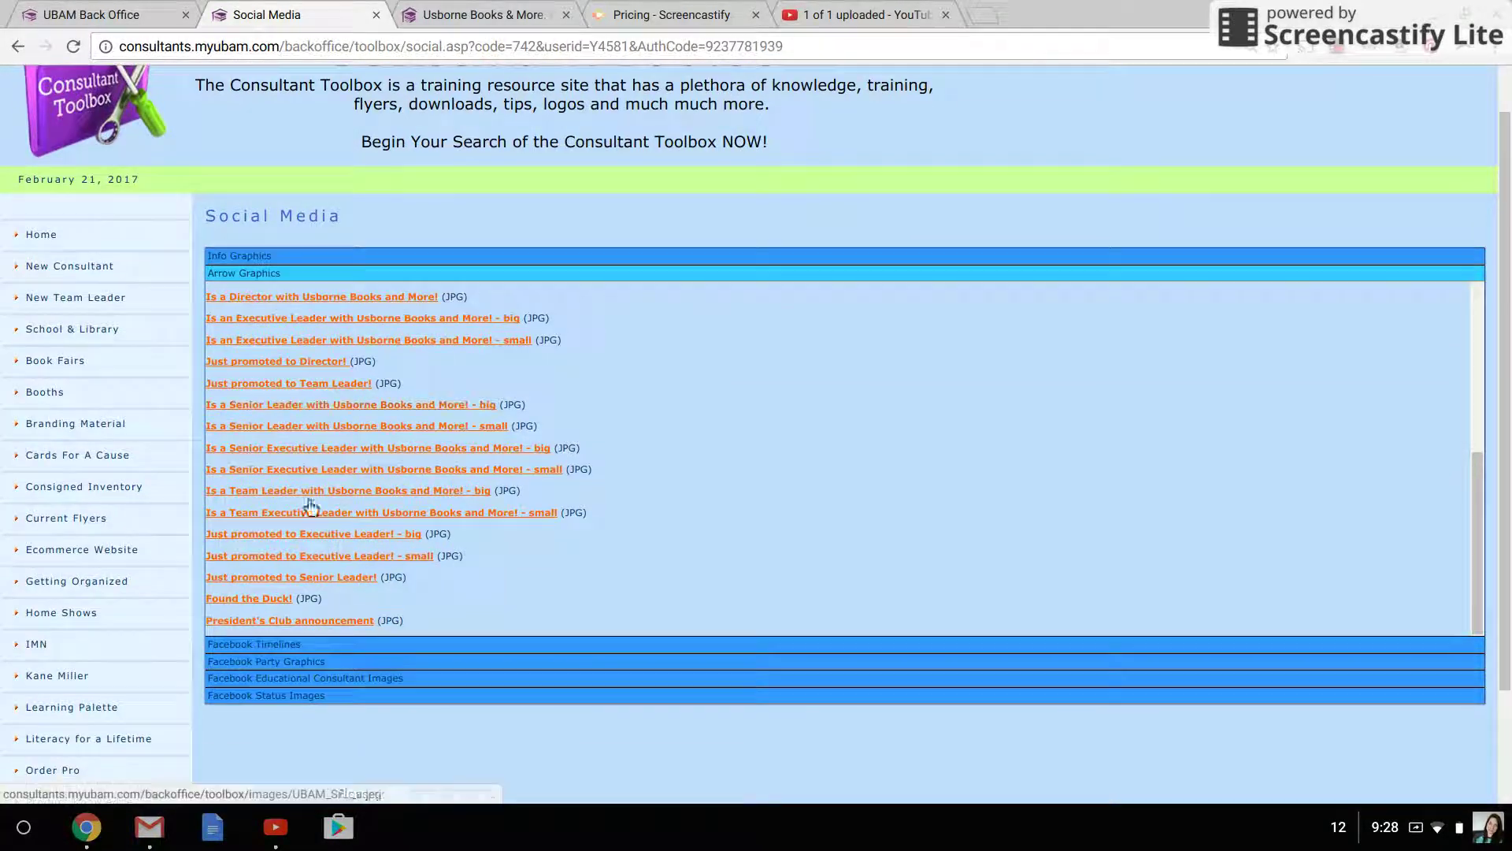
View the toolbox's Literacy for a Lifetime topic, followed by the New Consultant topic and its downloads
scroll(88, 641, down, 2)
click(112, 599)
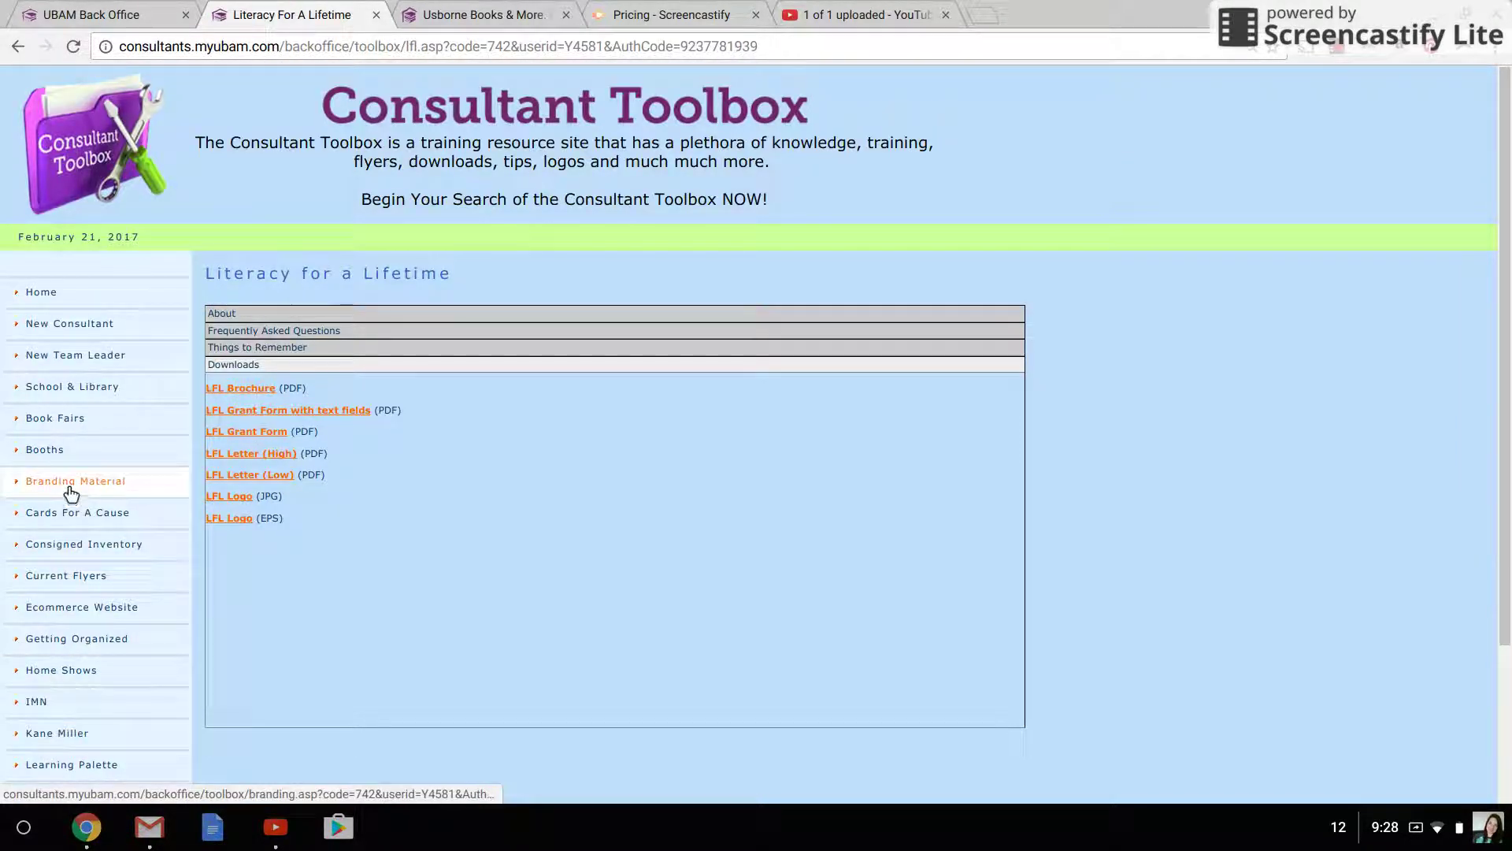
click(56, 326)
scroll(471, 391, down, 3)
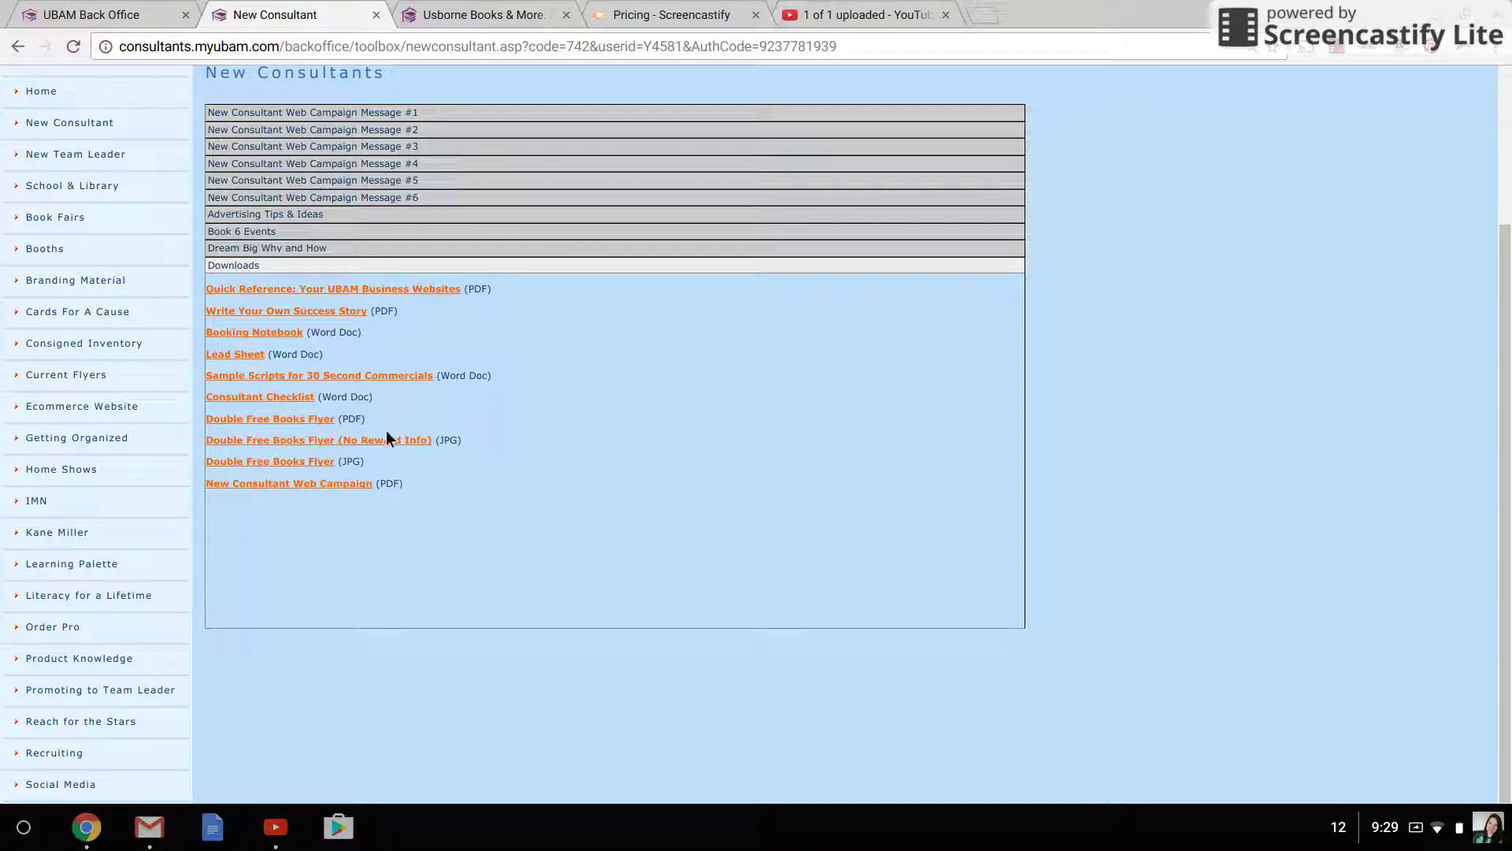
scroll(409, 281, up, 1)
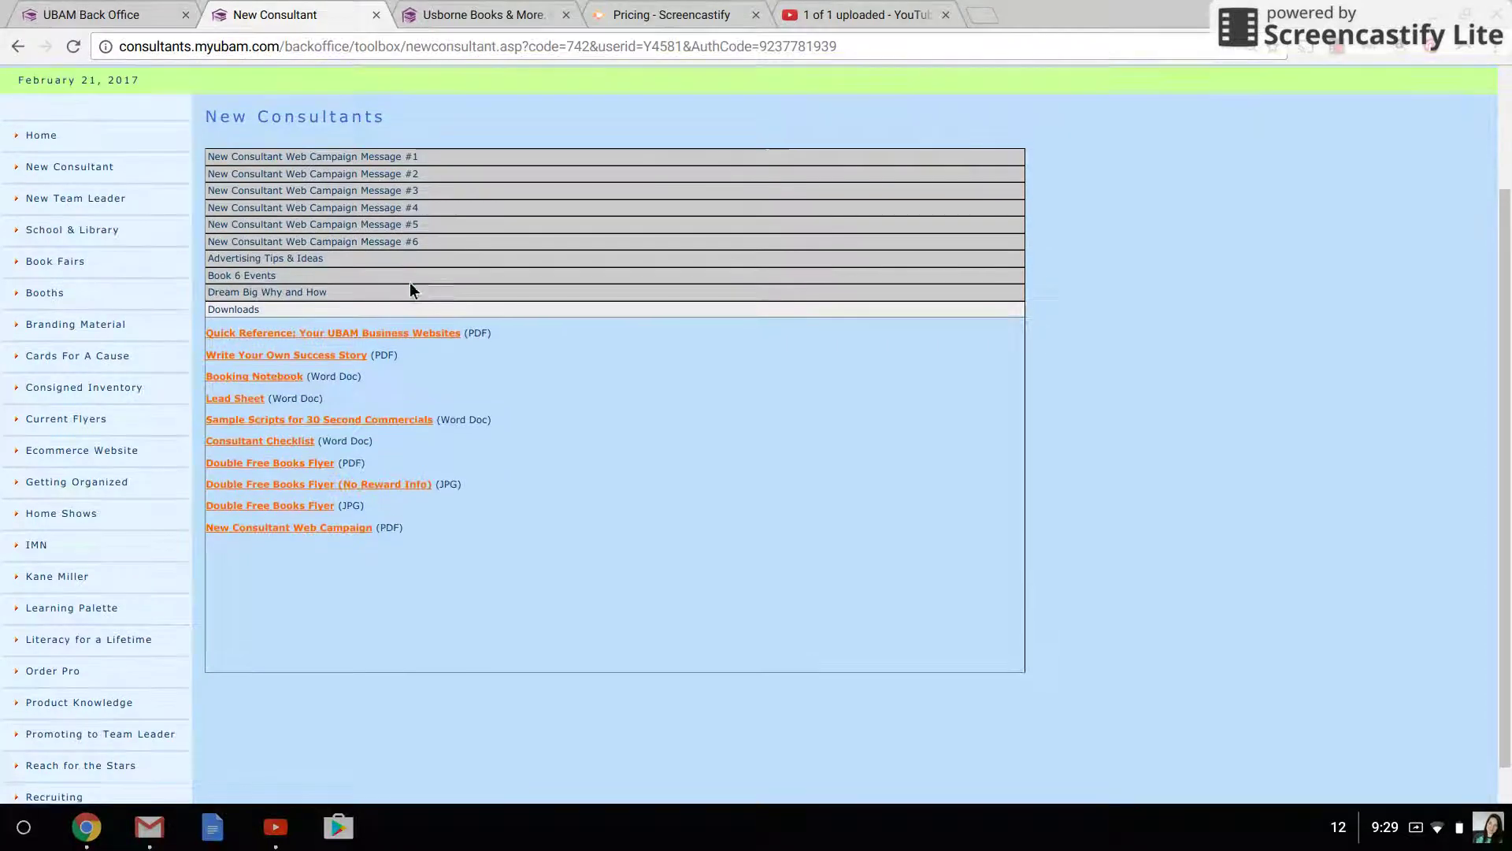
Open the toolbox's Branding Material topic and look through the Miscellaneous Images and Logos & Slogans downloads
click(78, 333)
scroll(551, 409, down, 4)
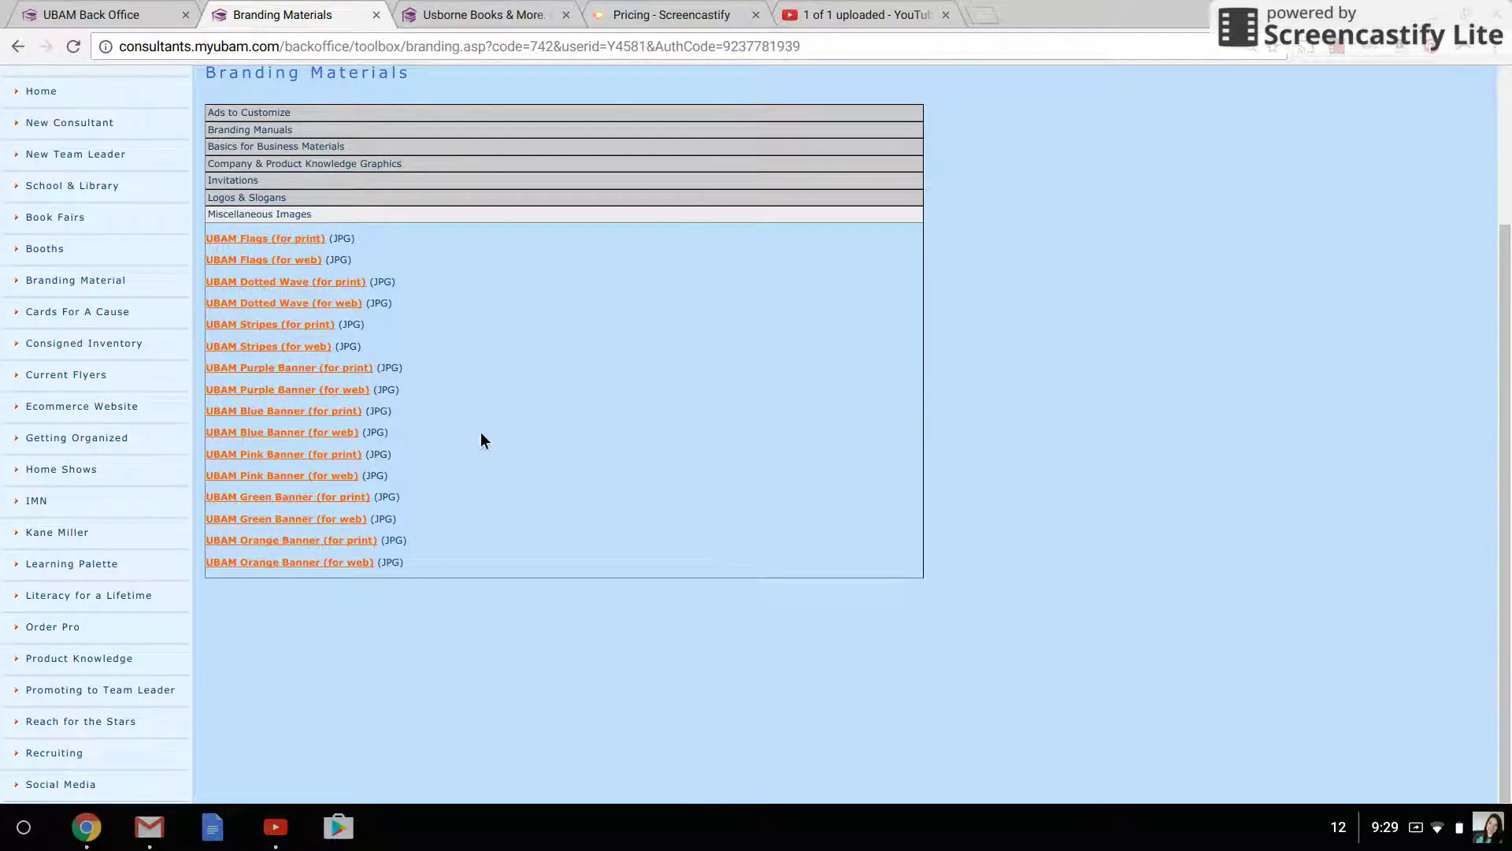
scroll(473, 441, up, 1)
scroll(467, 442, up, 3)
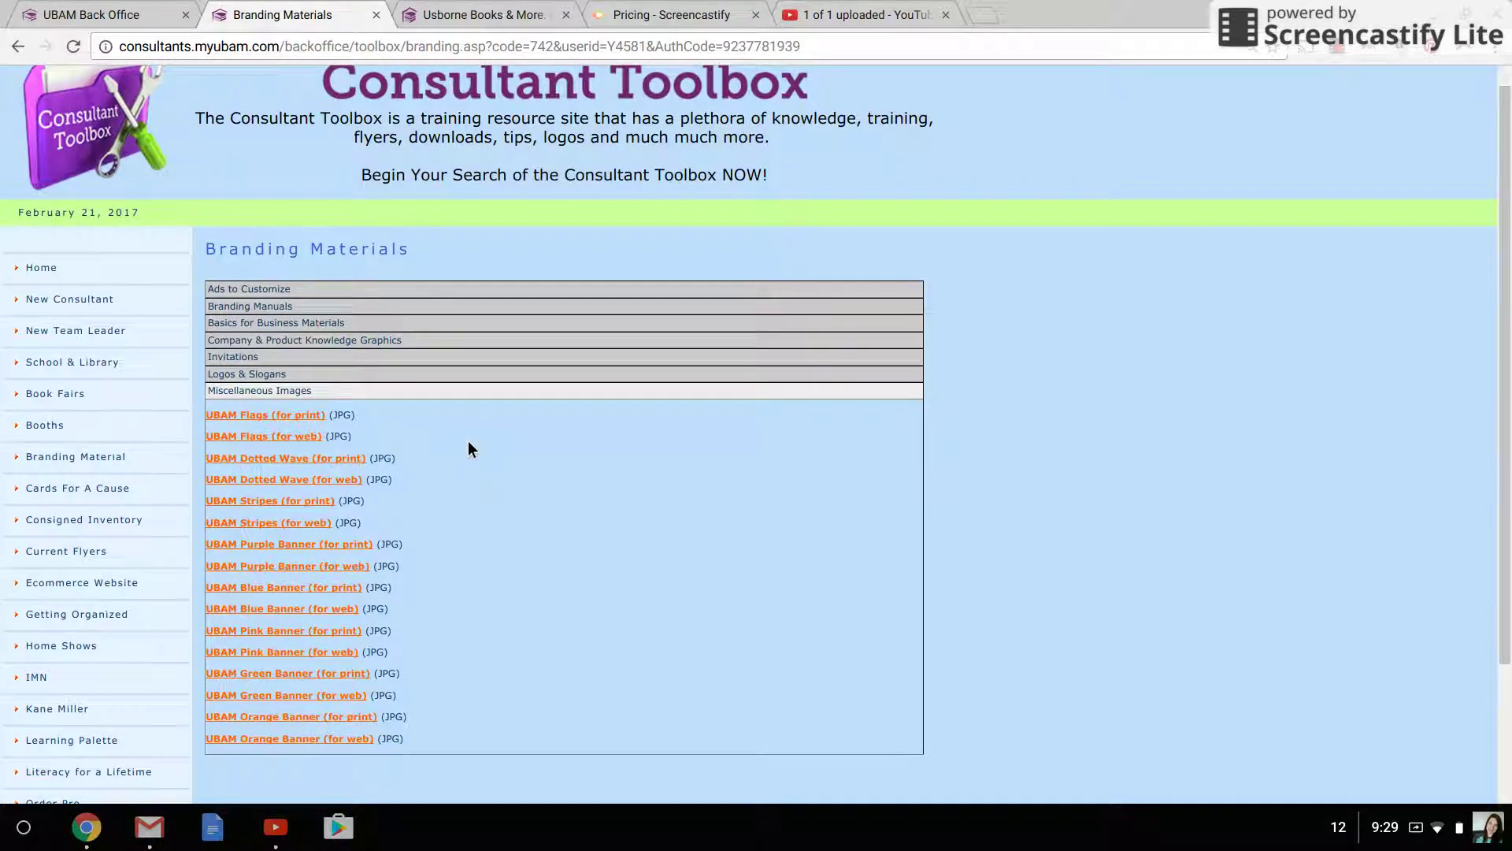
click(377, 375)
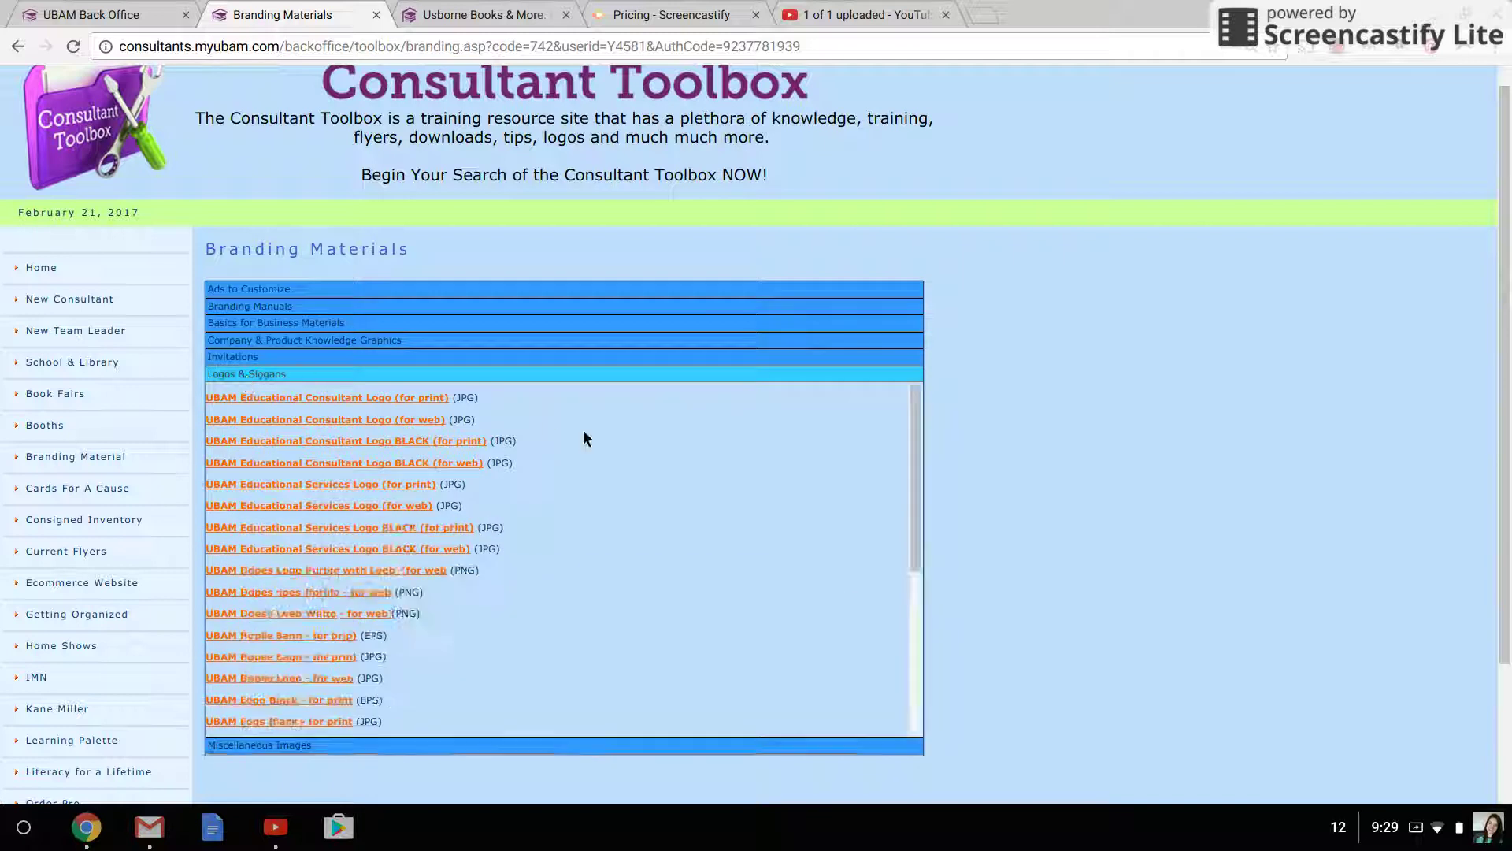
scroll(583, 439, down, 6)
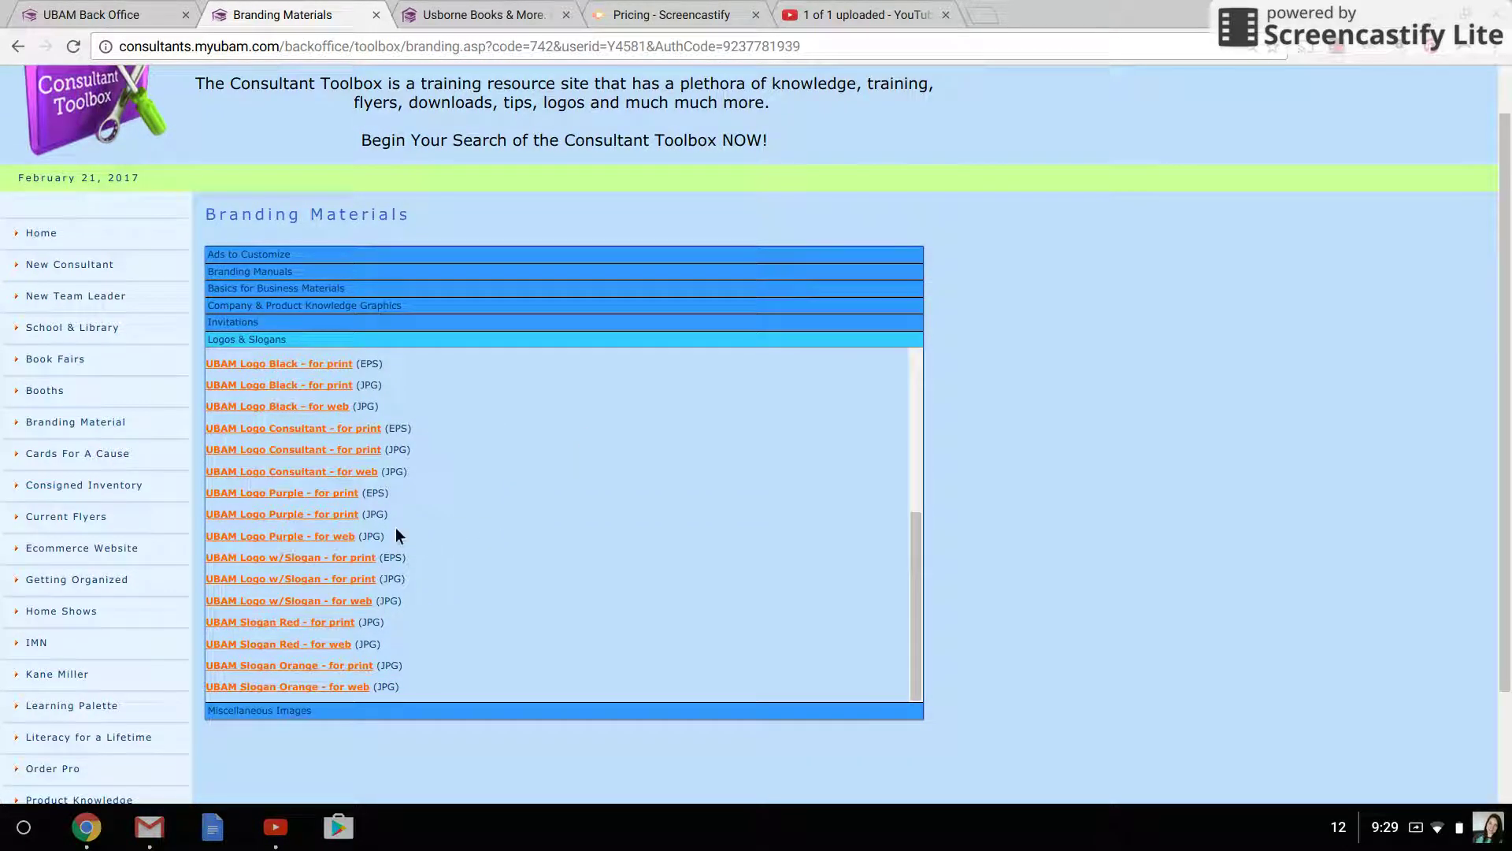
scroll(395, 536, down, 2)
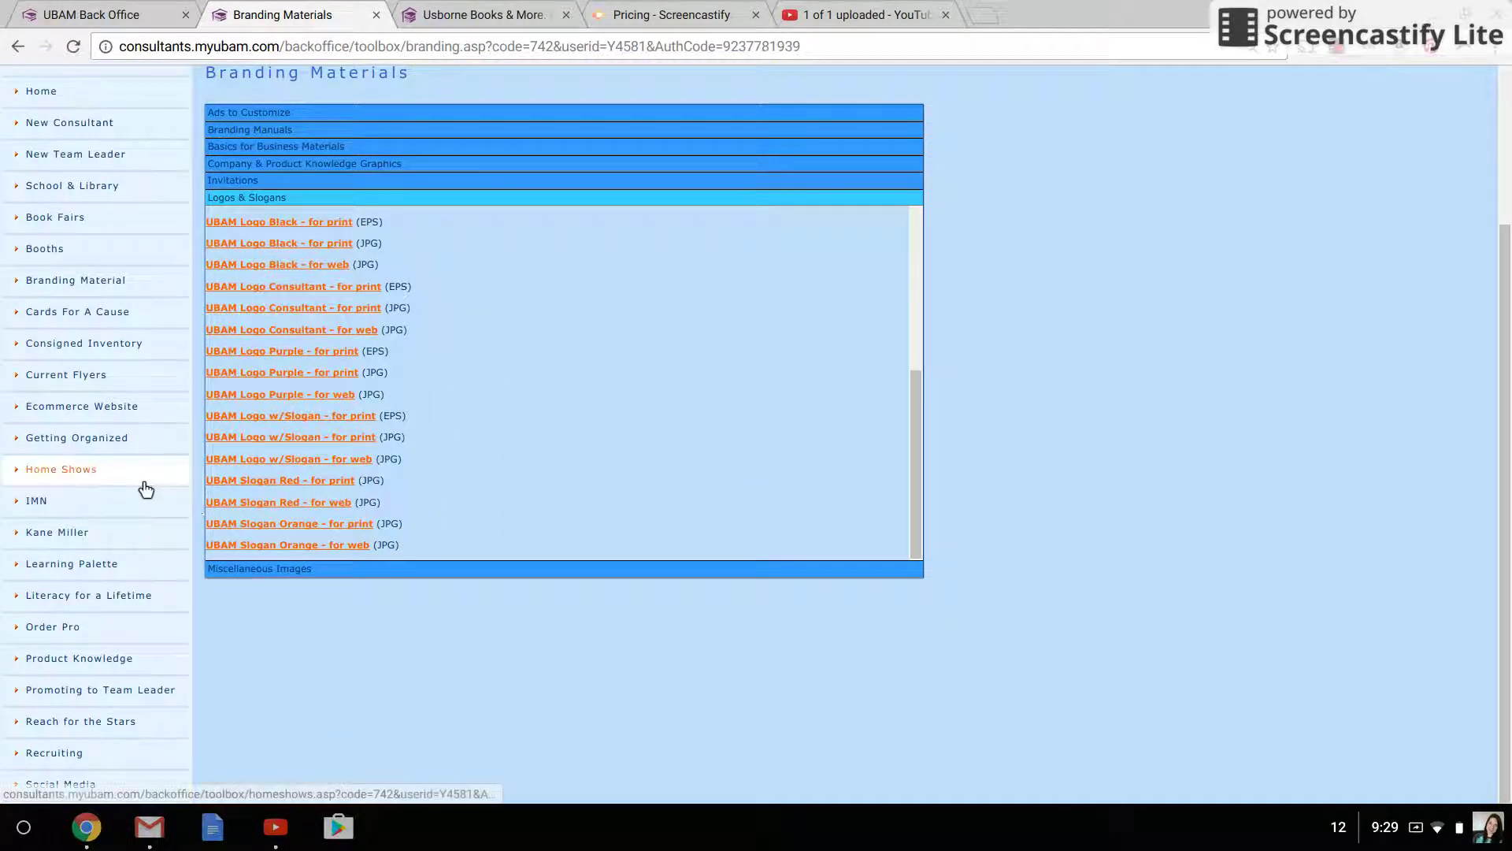
Open the toolbox's Book Fairs topic to view its downloads
scroll(146, 490, up, 3)
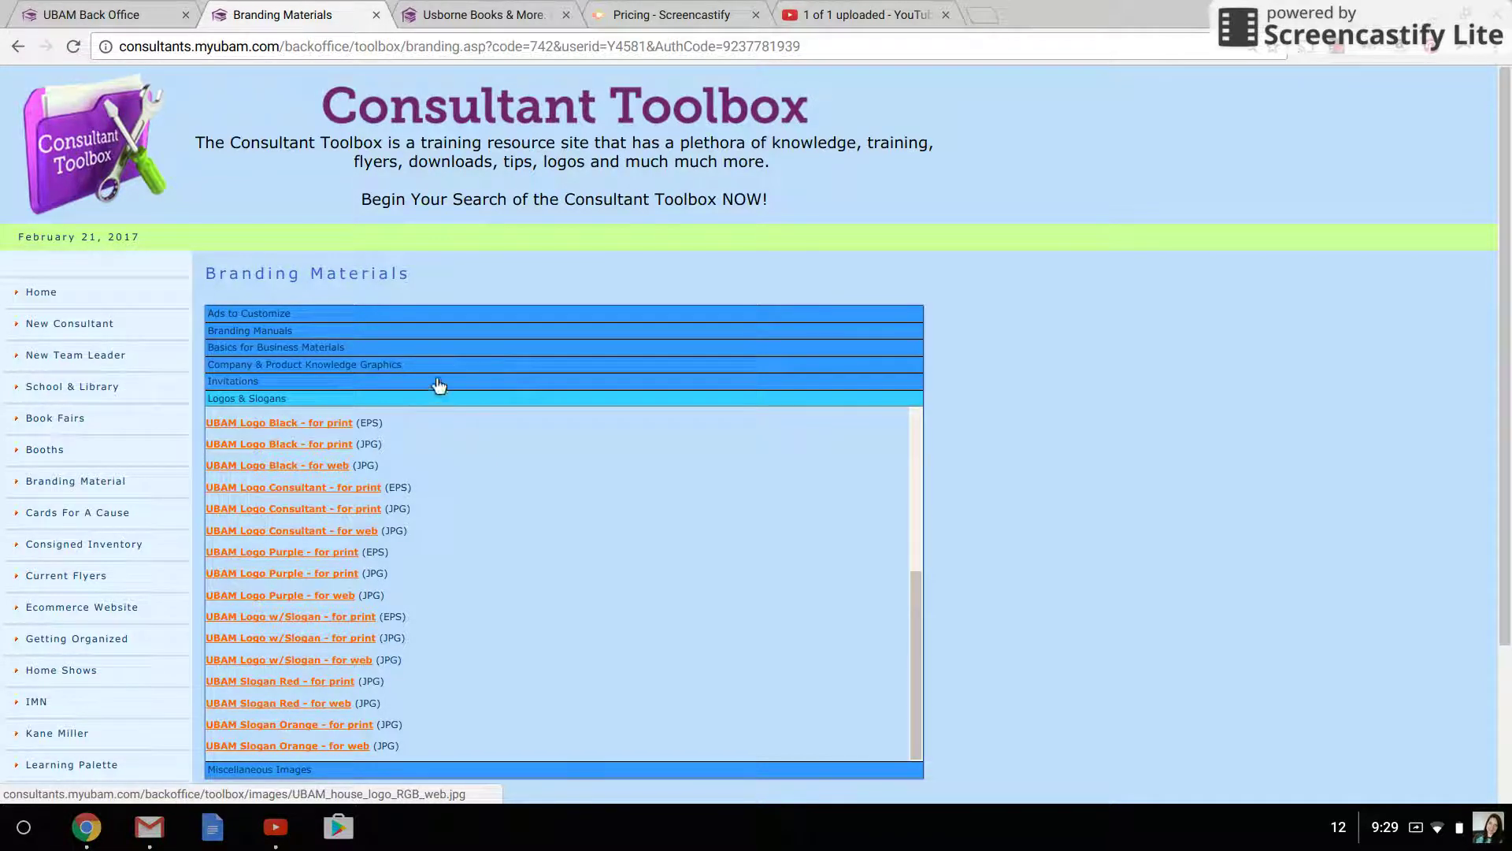
click(74, 432)
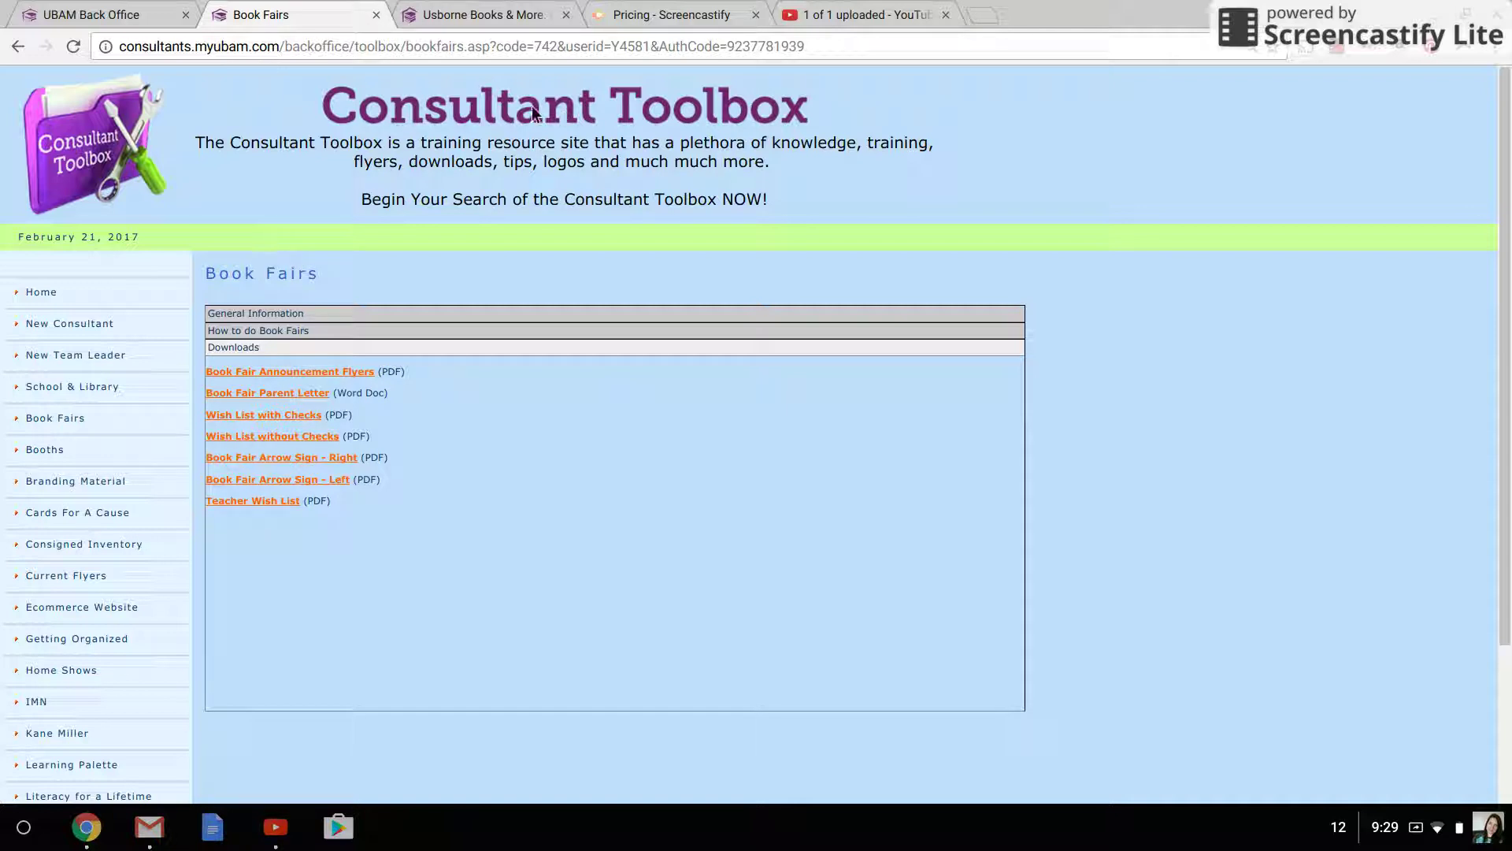
Return to the UBAM Back Office page and open Current Specials from the Essentials information links
click(112, 20)
mouse_move(414, 234)
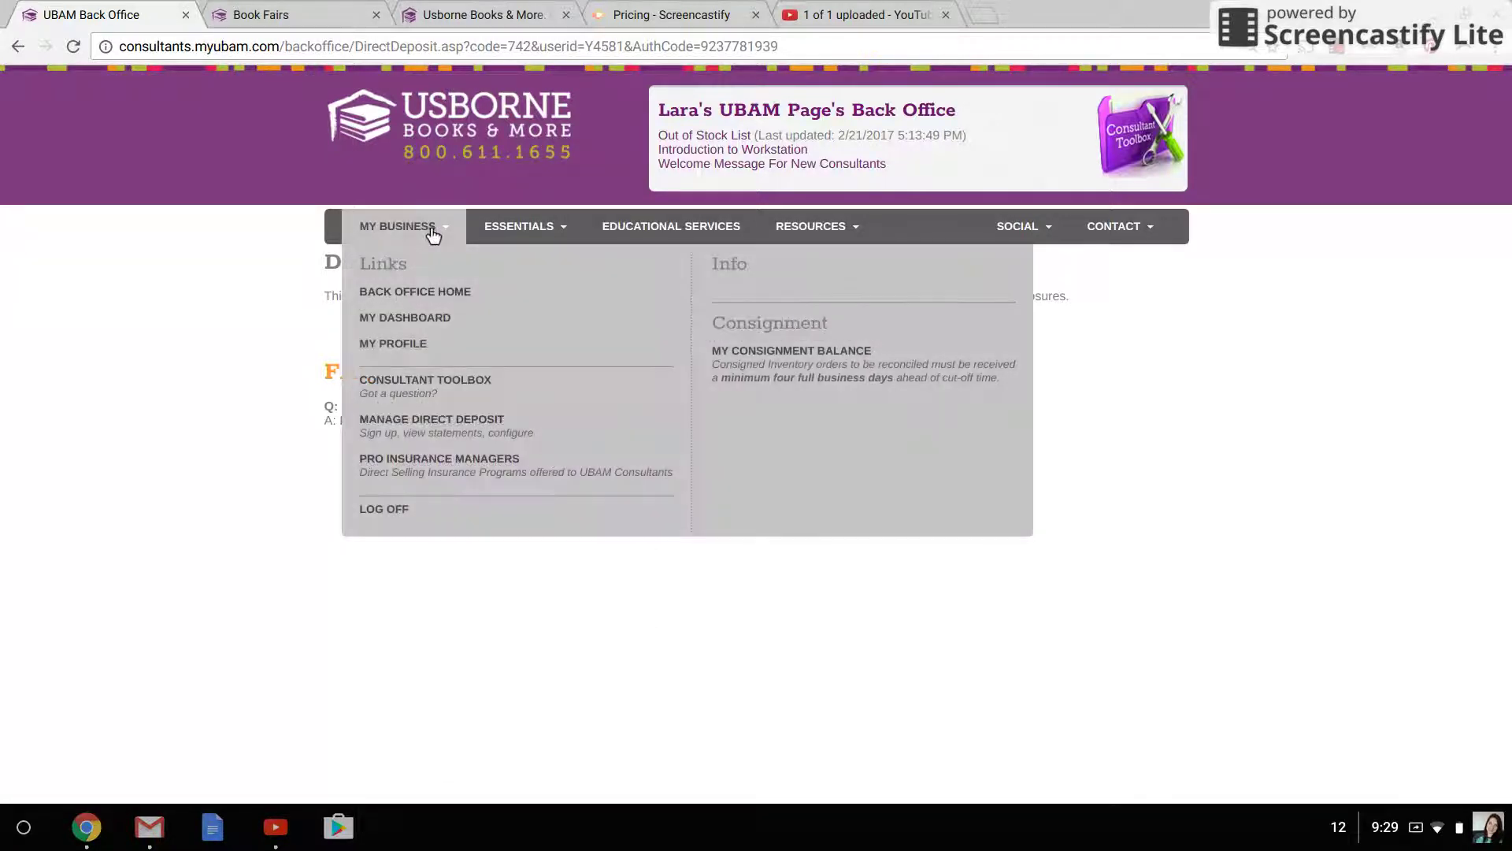
mouse_move(523, 236)
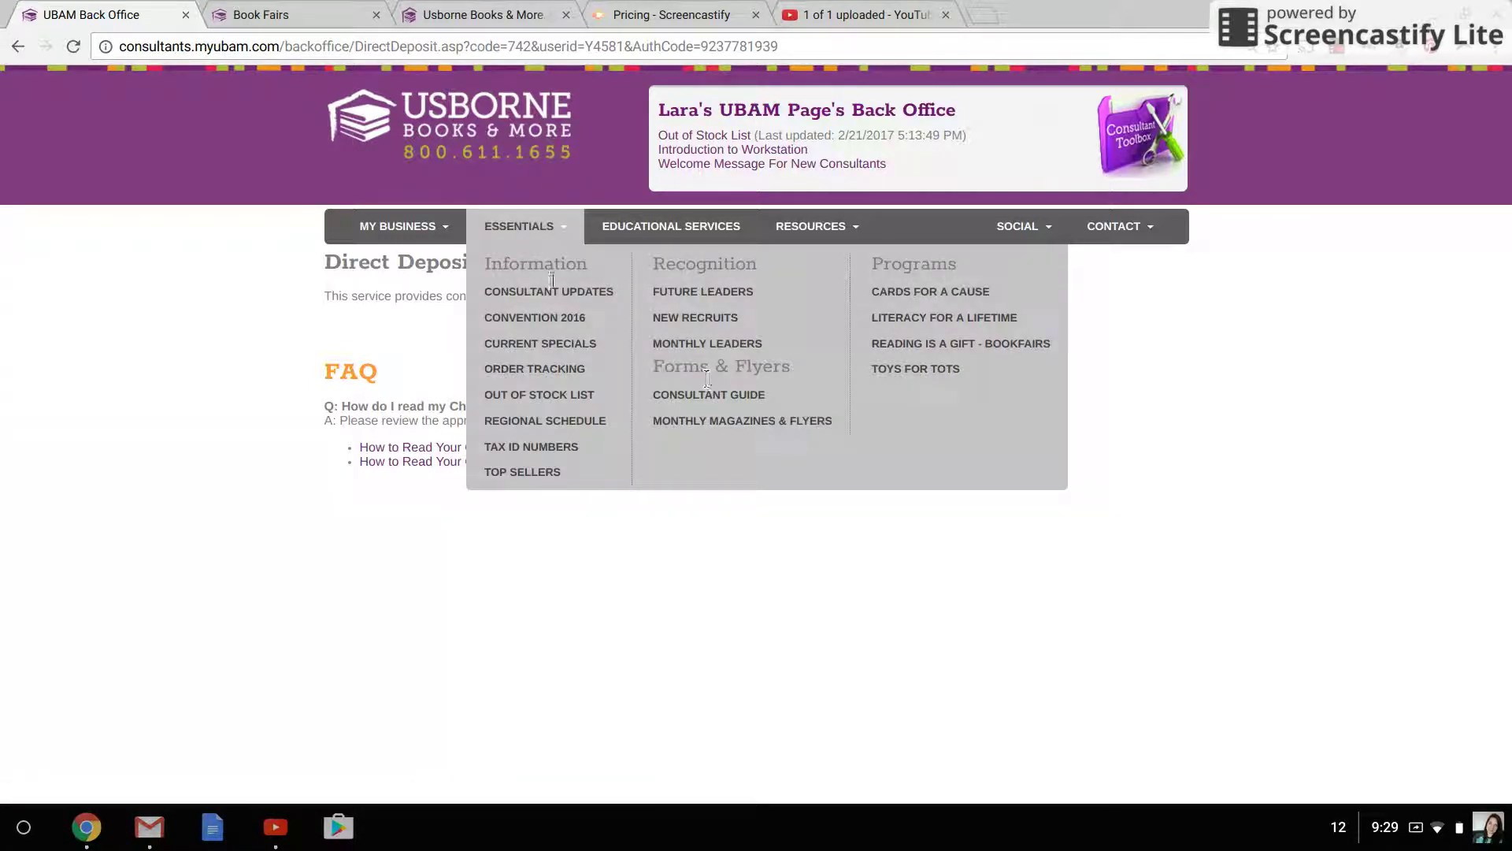
click(560, 346)
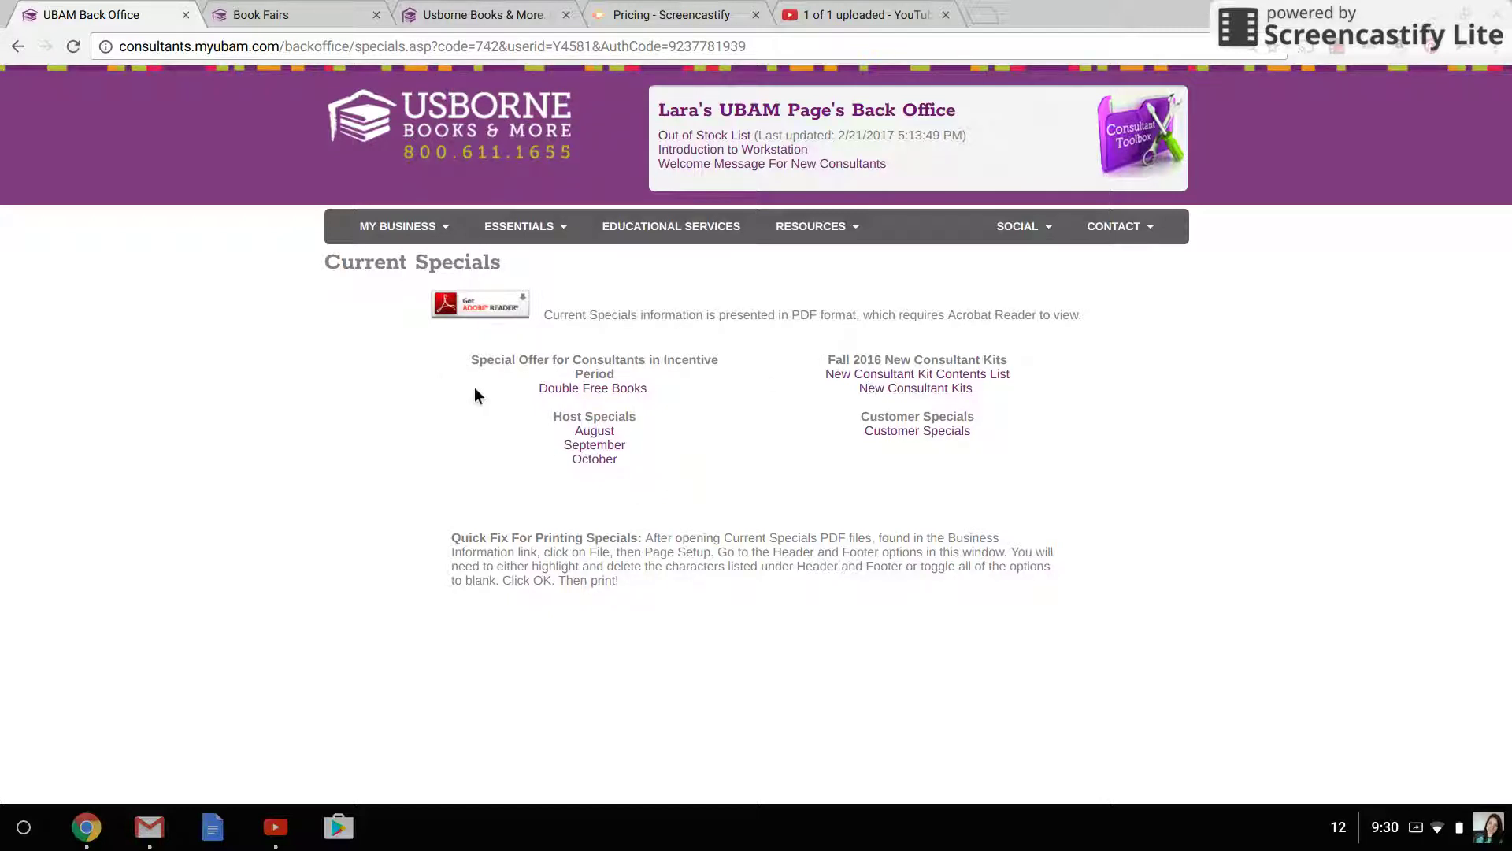
Open the Out of Stock List and look through the removed titles and the titles not to order
mouse_move(551, 229)
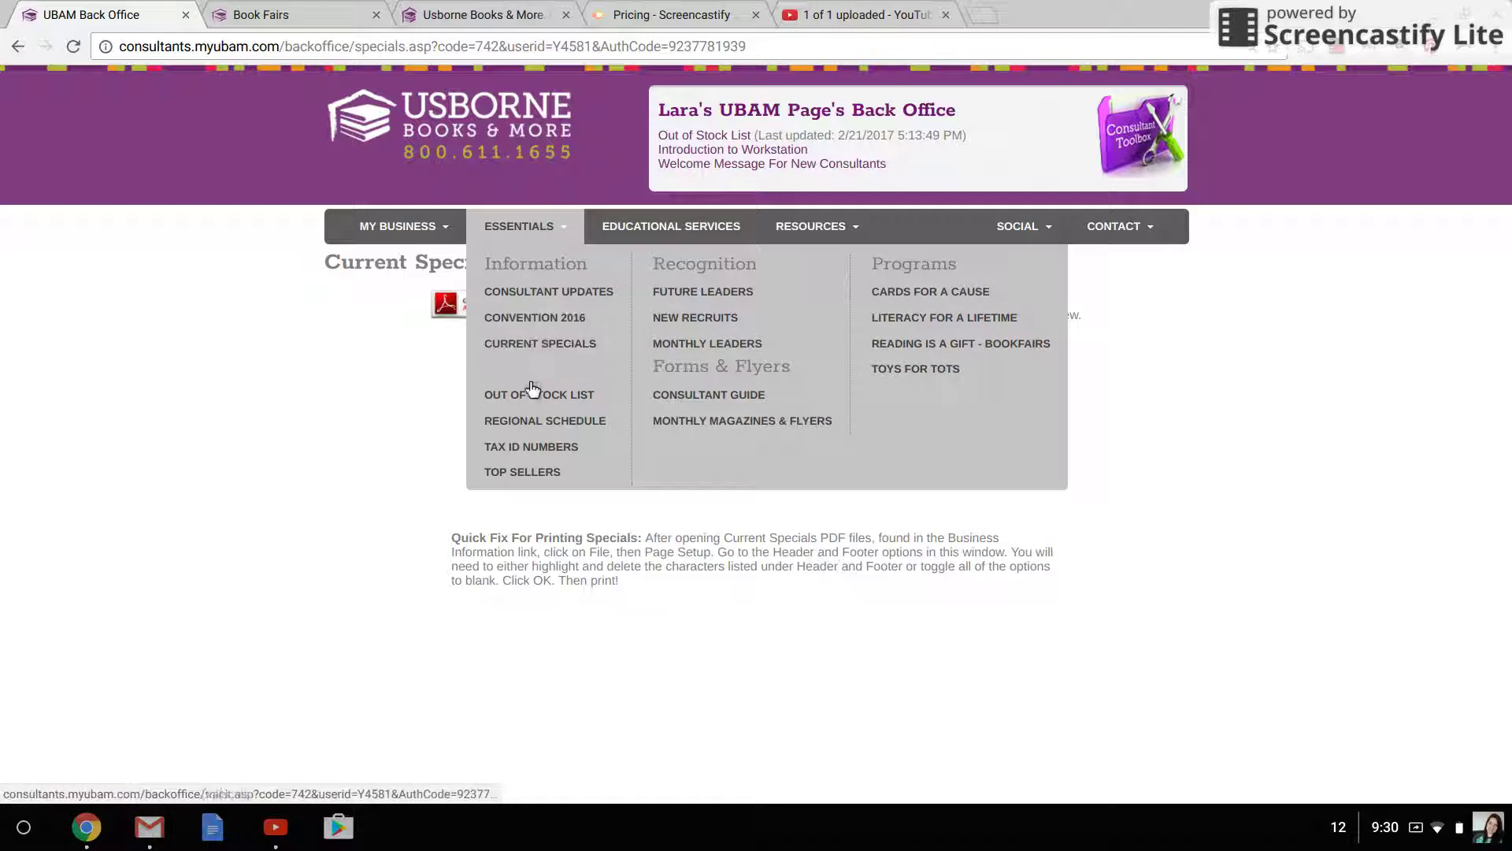
click(529, 398)
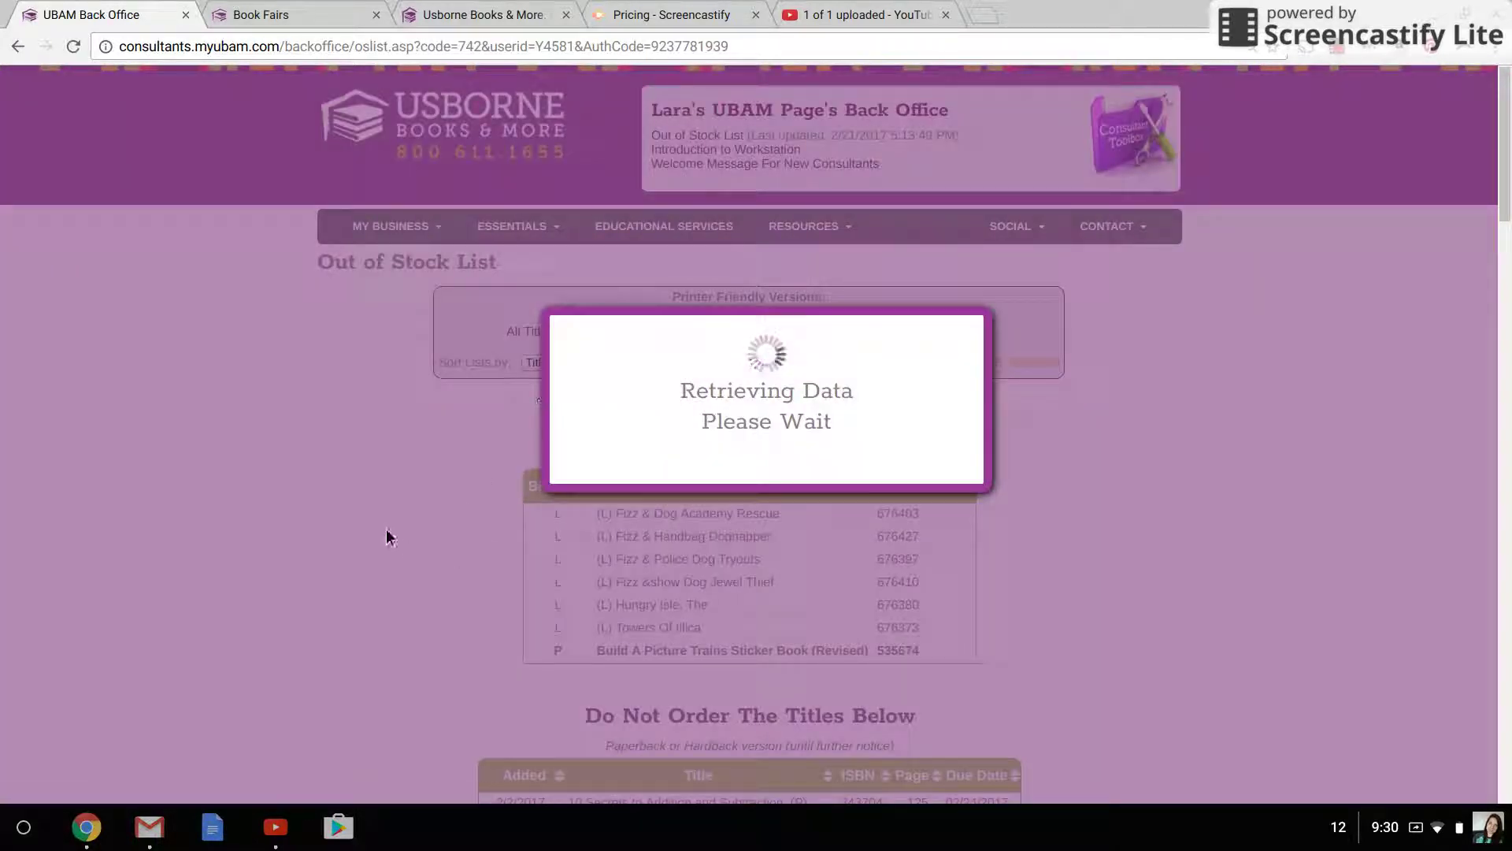
scroll(328, 596, down, 3)
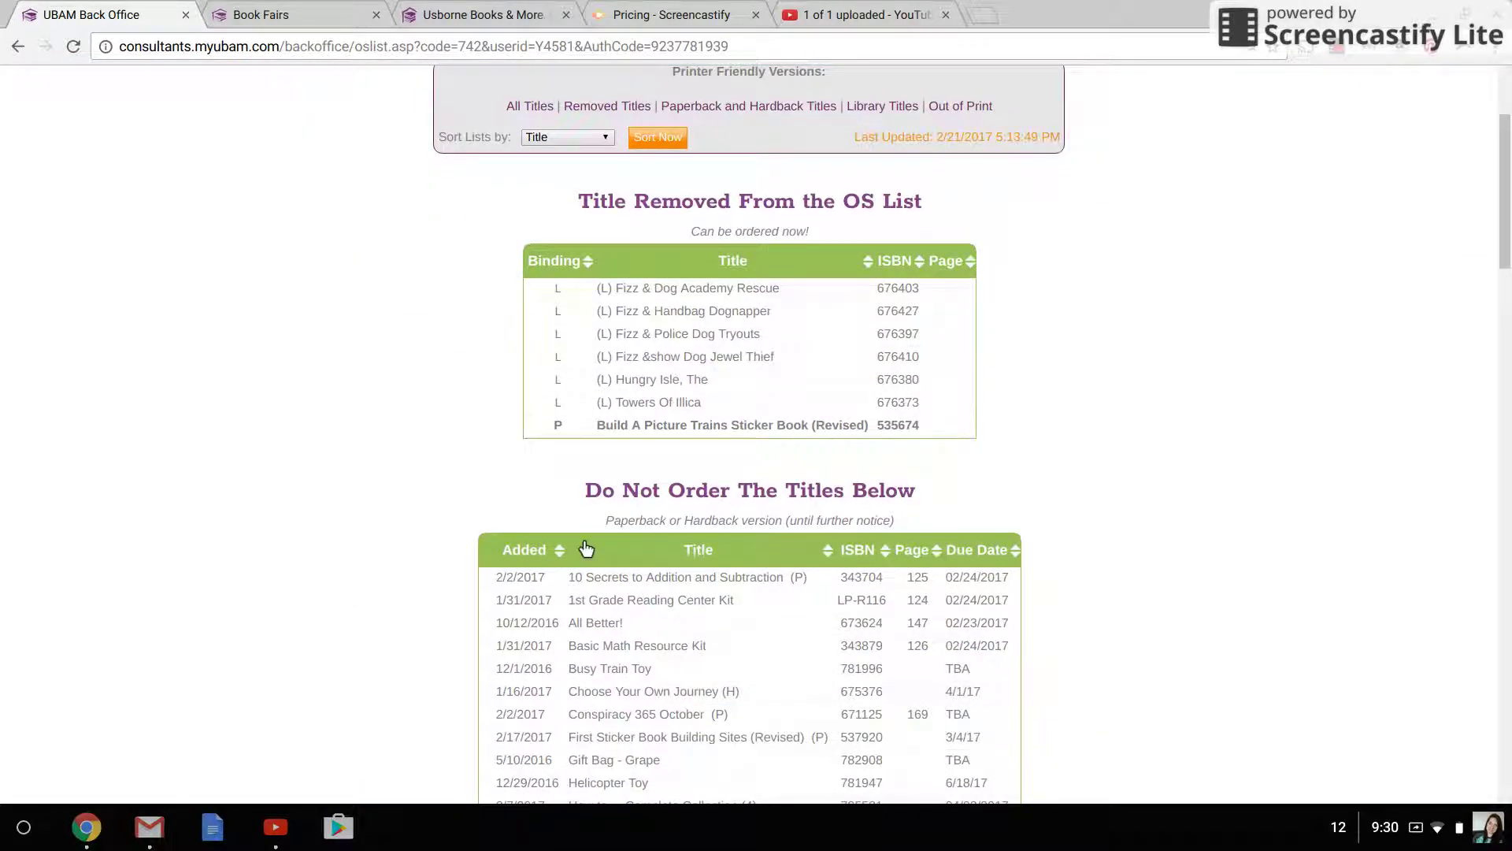
scroll(586, 549, down, 5)
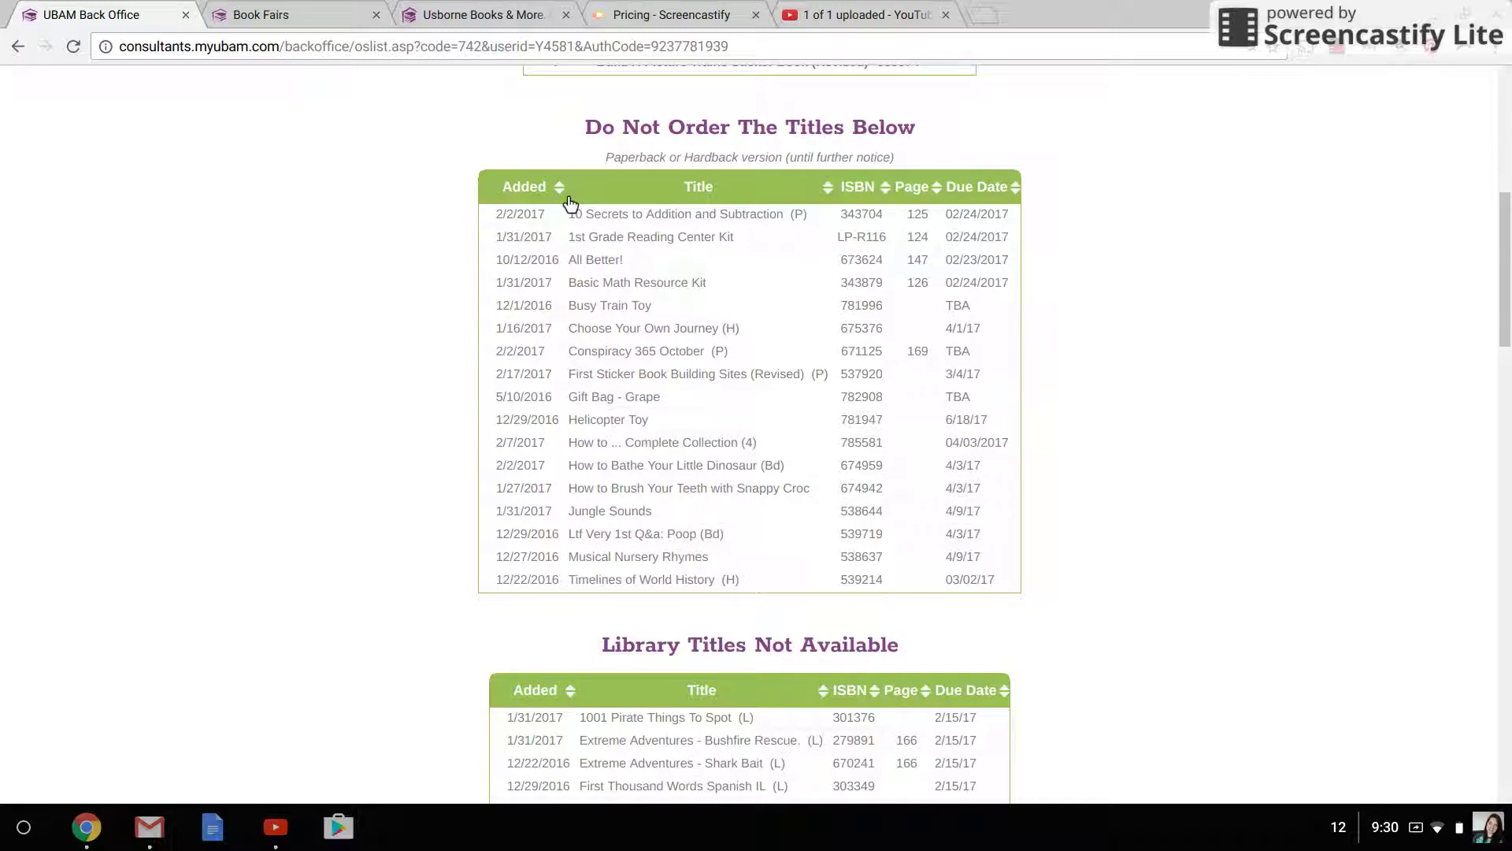
Sort the Do Not Order The Titles Below table by date added, newest first, and then alphabetically by title
click(559, 188)
click(568, 197)
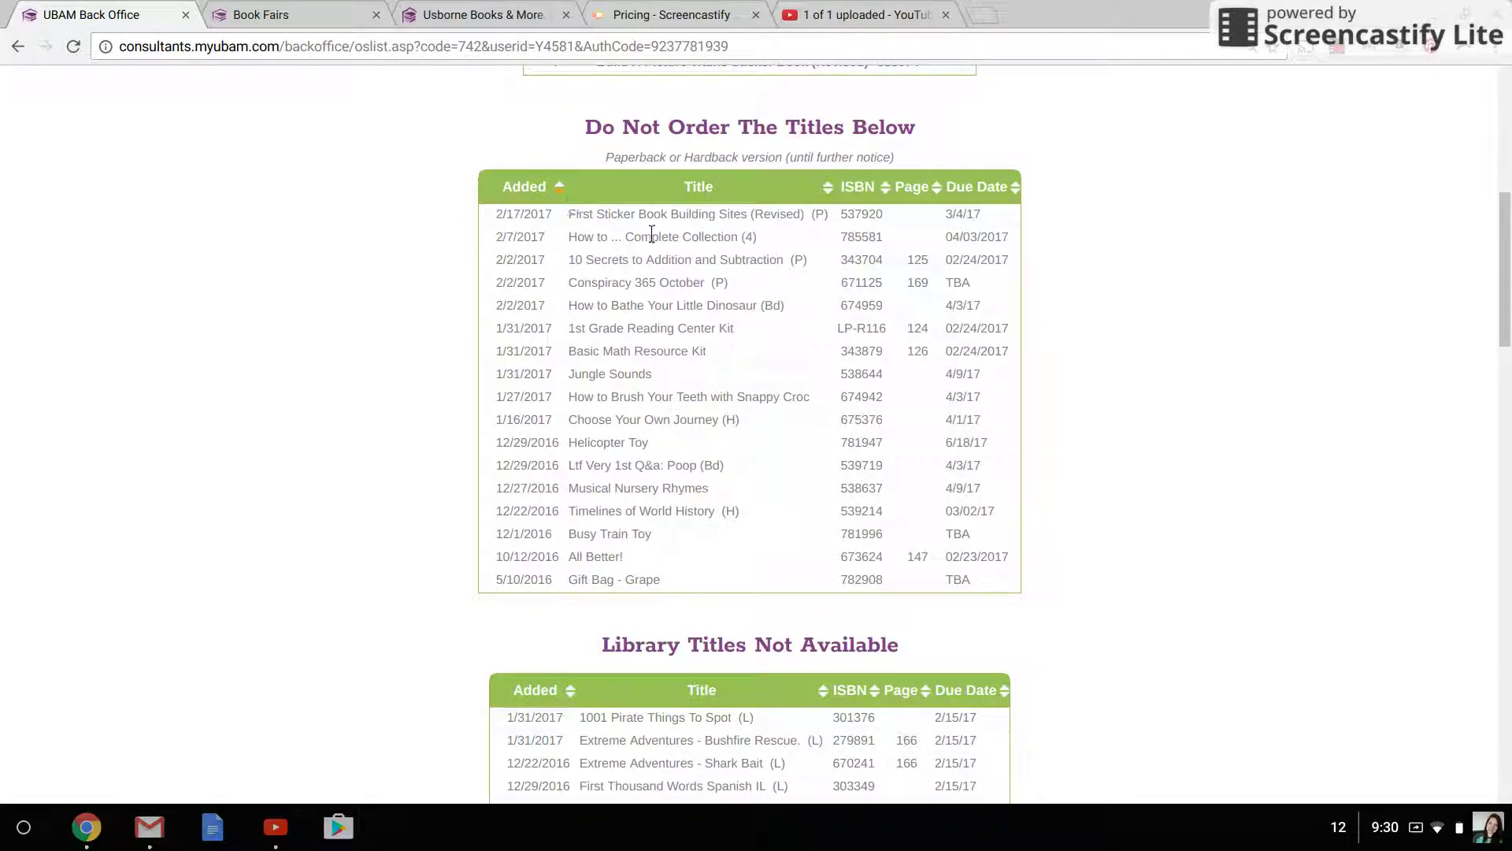
click(827, 187)
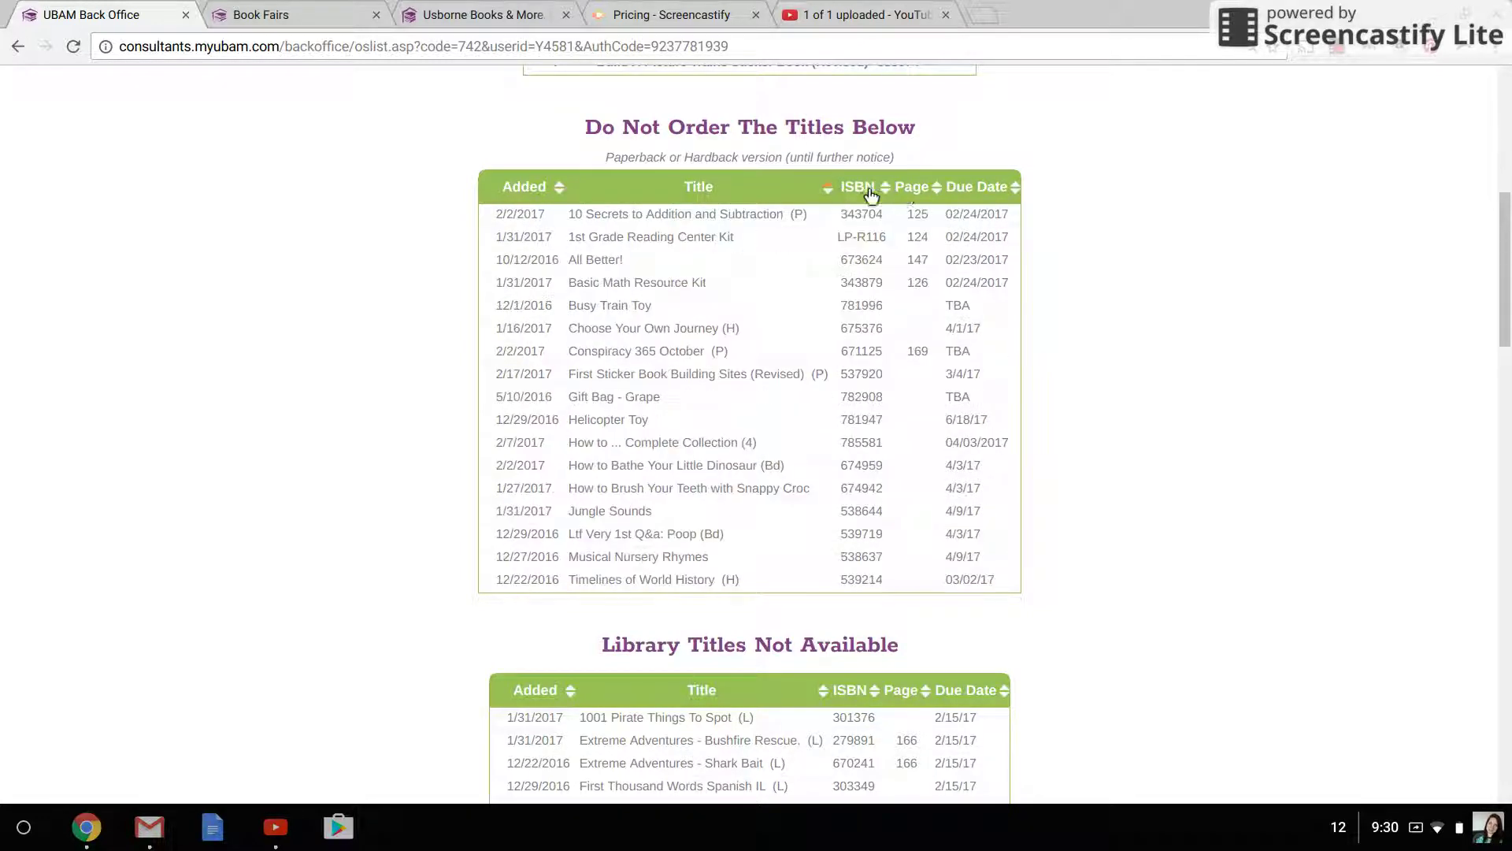
Sort the Do Not Order The Titles Below table by date added, oldest first, and the Out of Print table newest first
click(560, 191)
scroll(390, 429, down, 7)
scroll(390, 433, down, 3)
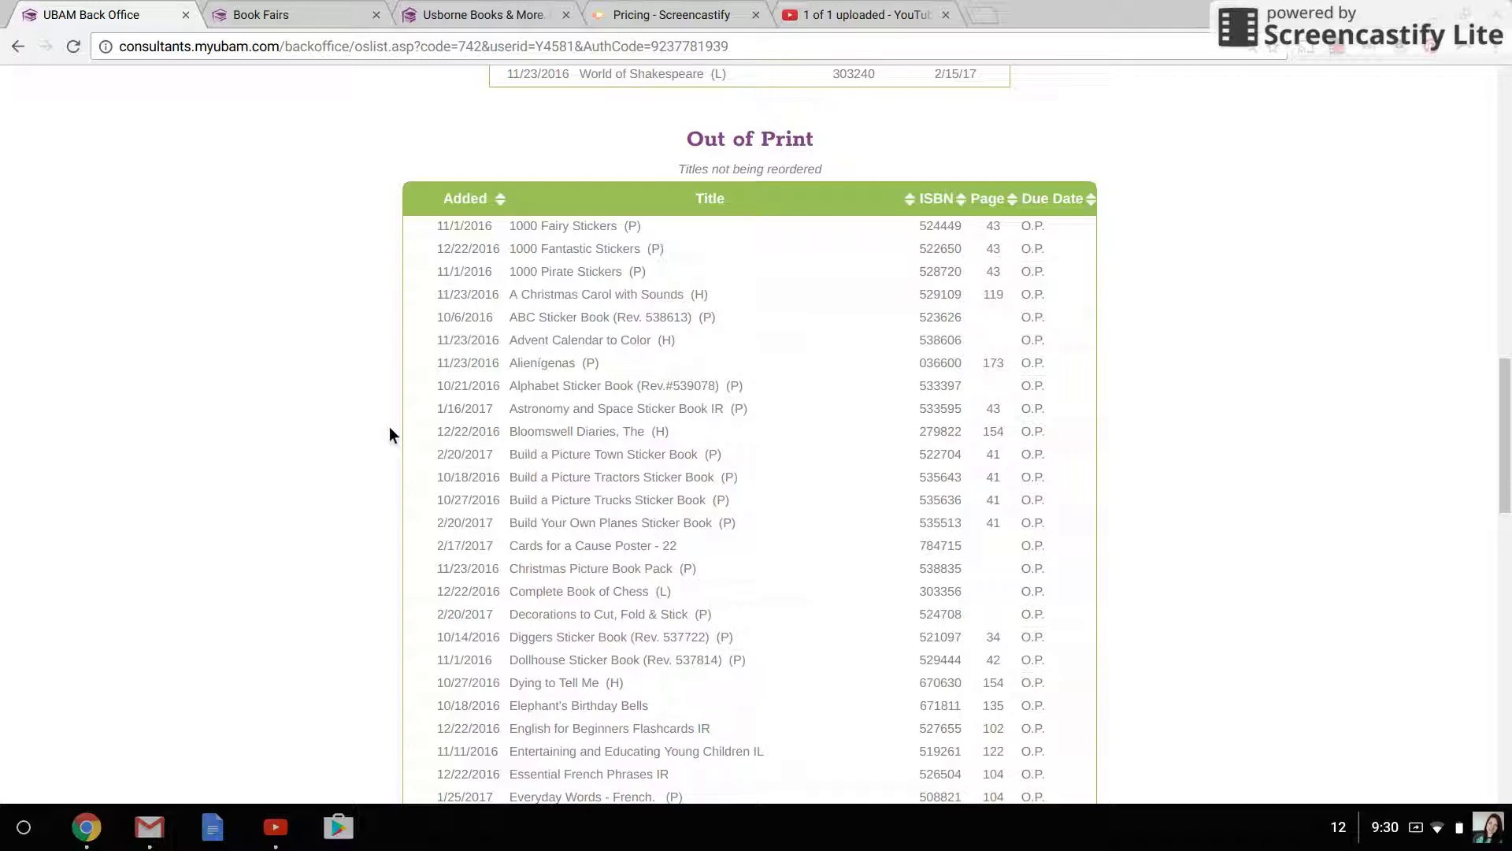
click(506, 204)
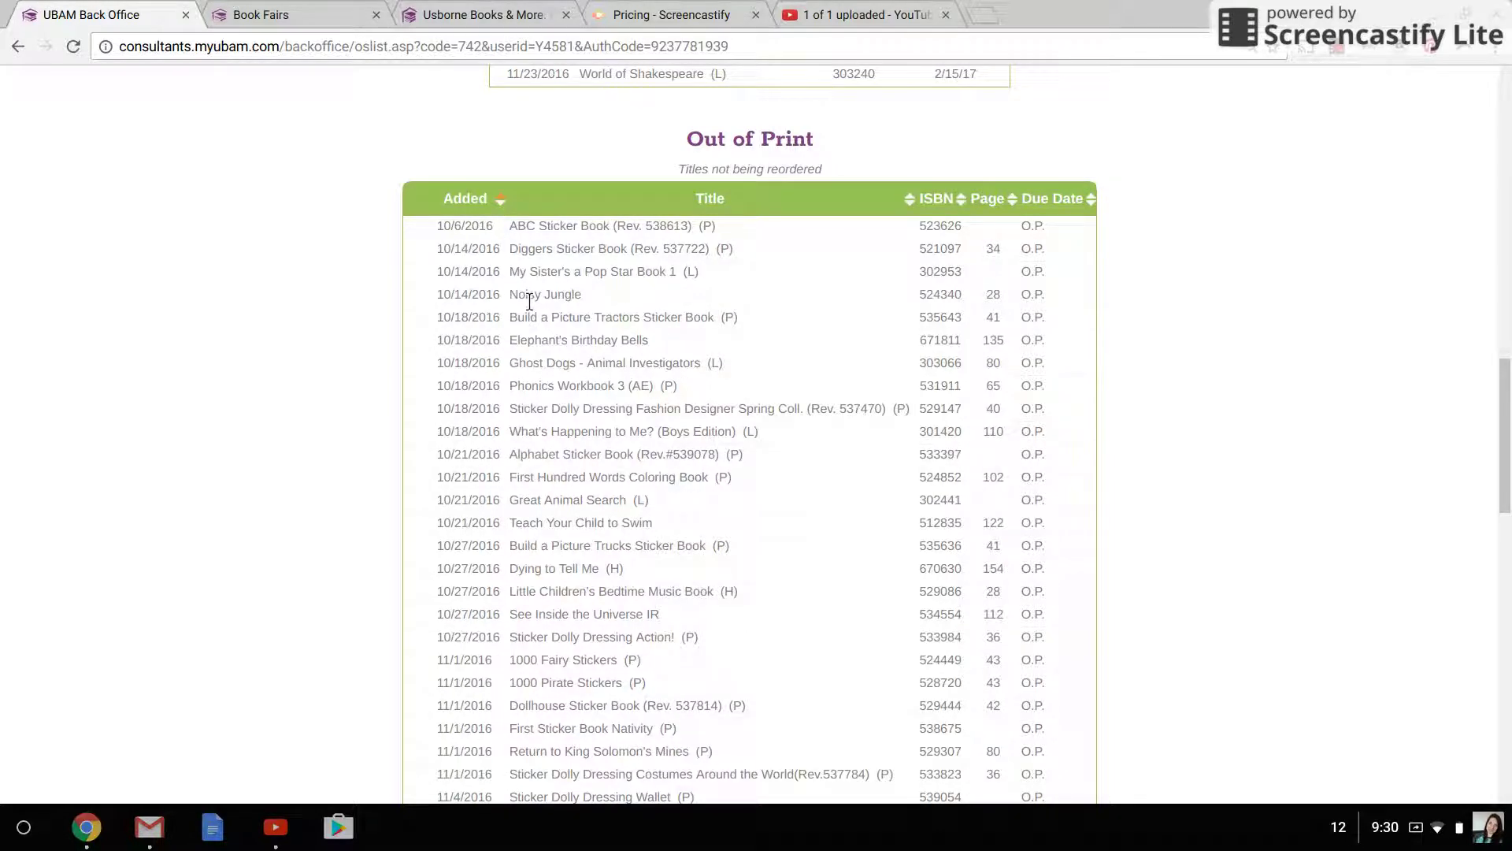
scroll(529, 302, up, 1)
click(505, 226)
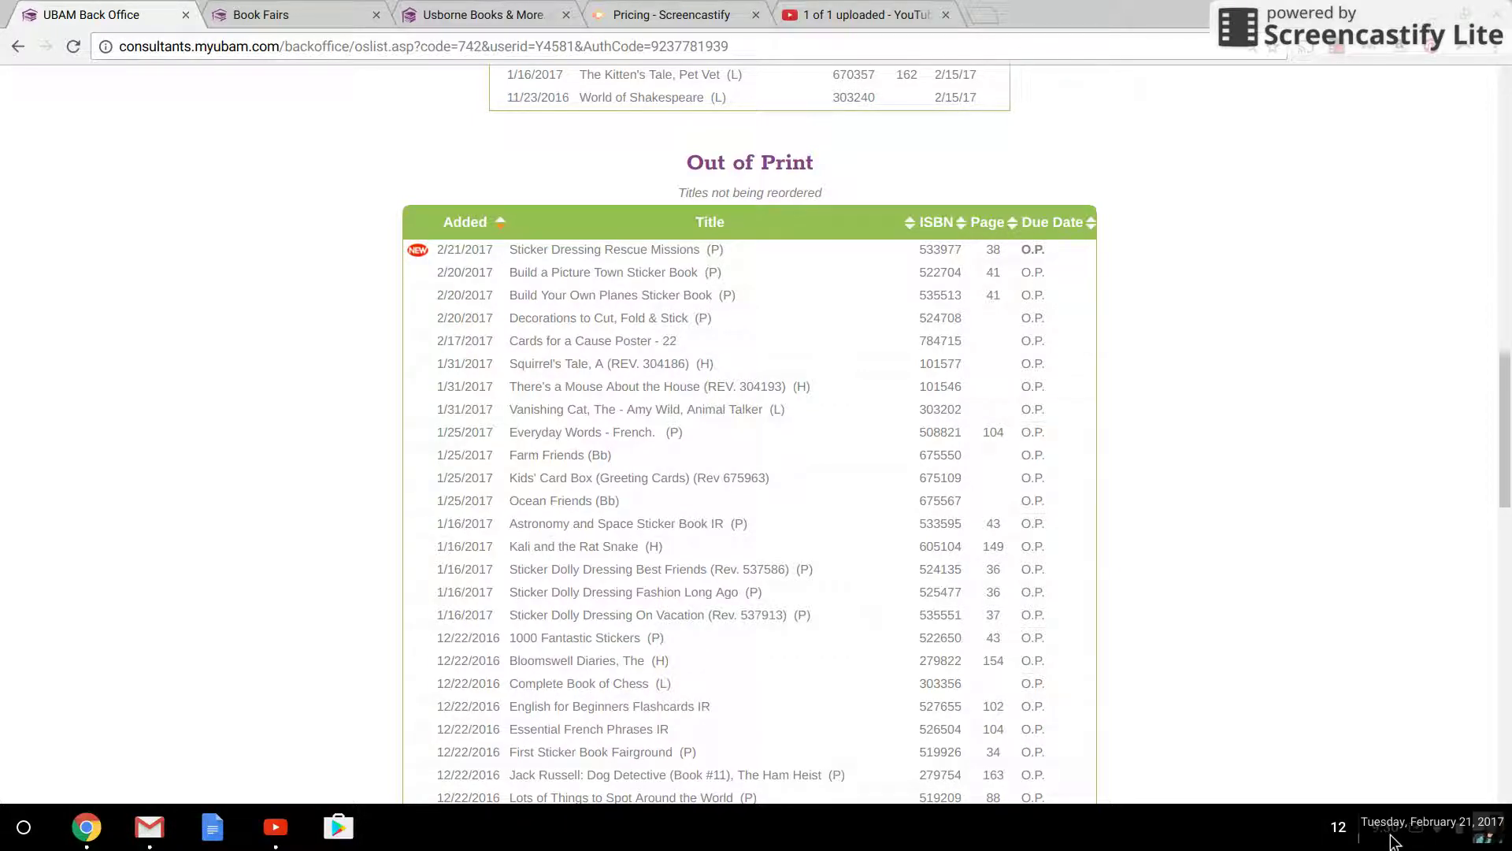
Highlight words in the newest Out of Print titles, including the REV. 304186 note beside Squirrel's Tale, and clear the highlight
double_click(559, 296)
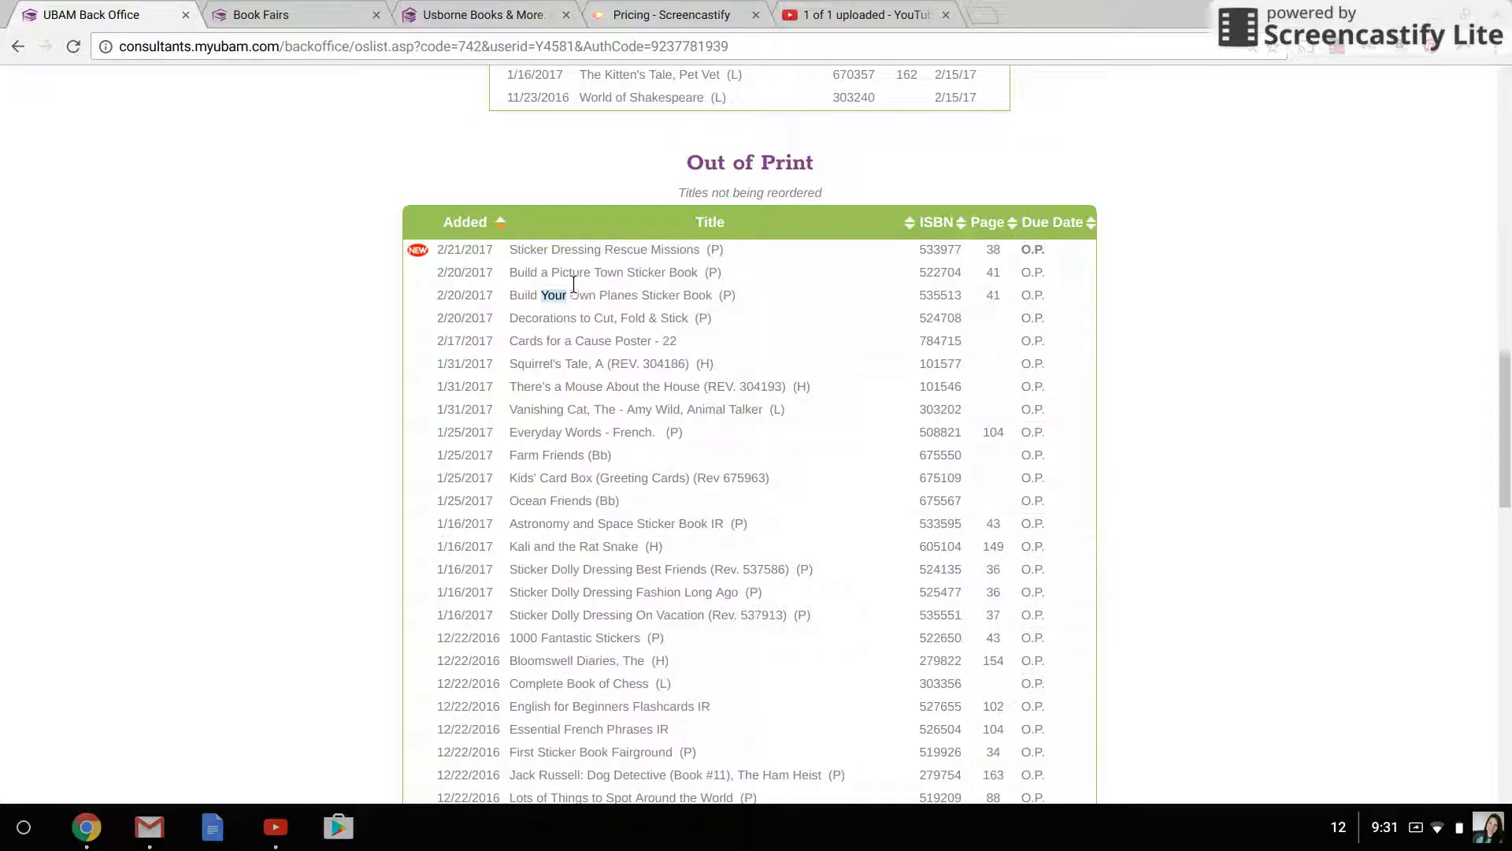
triple_click(573, 274)
double_click(568, 321)
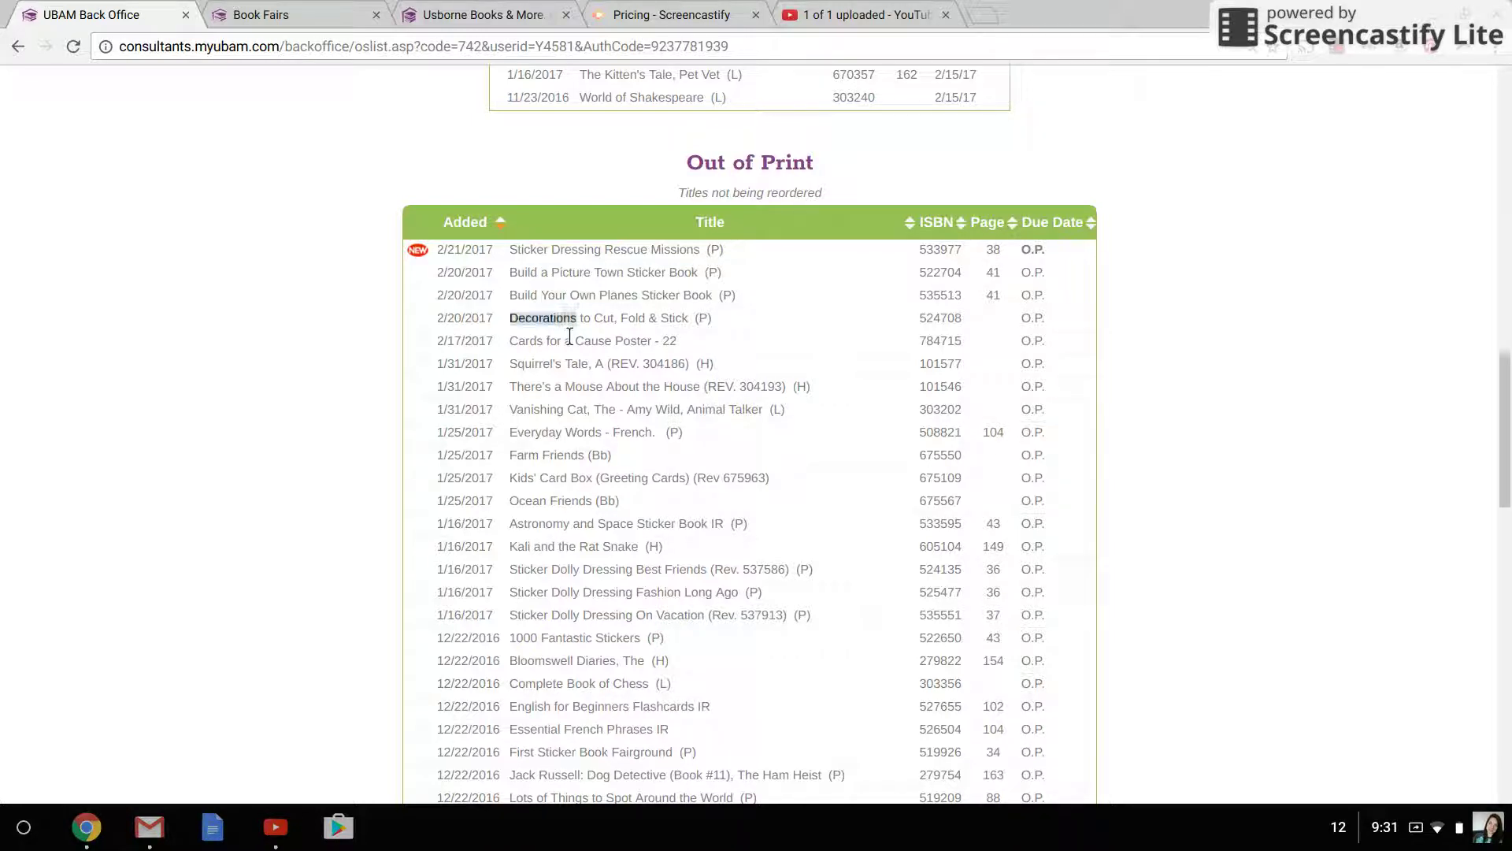
double_click(549, 375)
drag(622, 369, 691, 381)
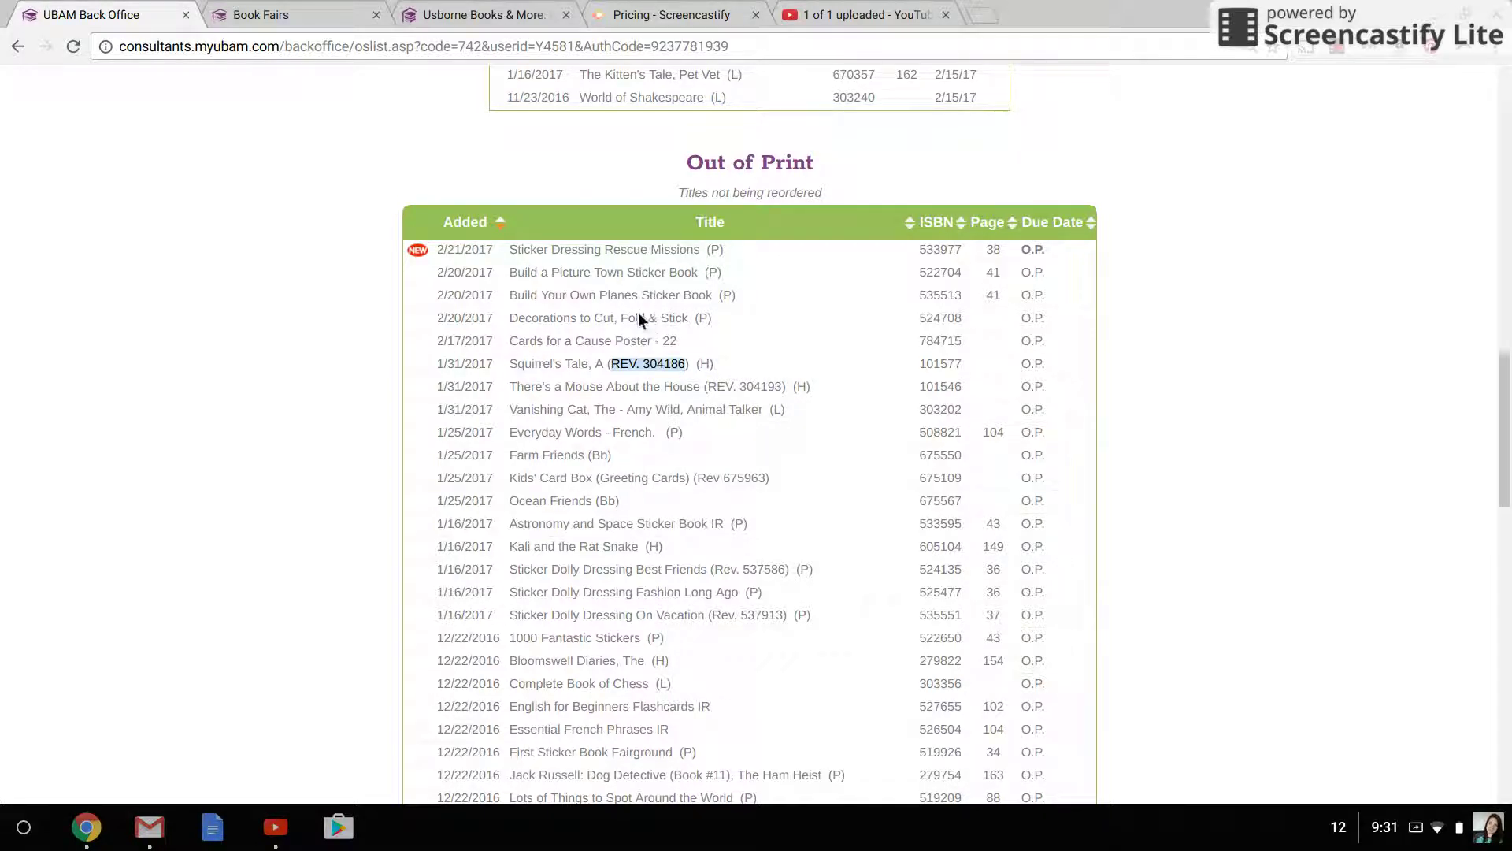
scroll(638, 318, up, 3)
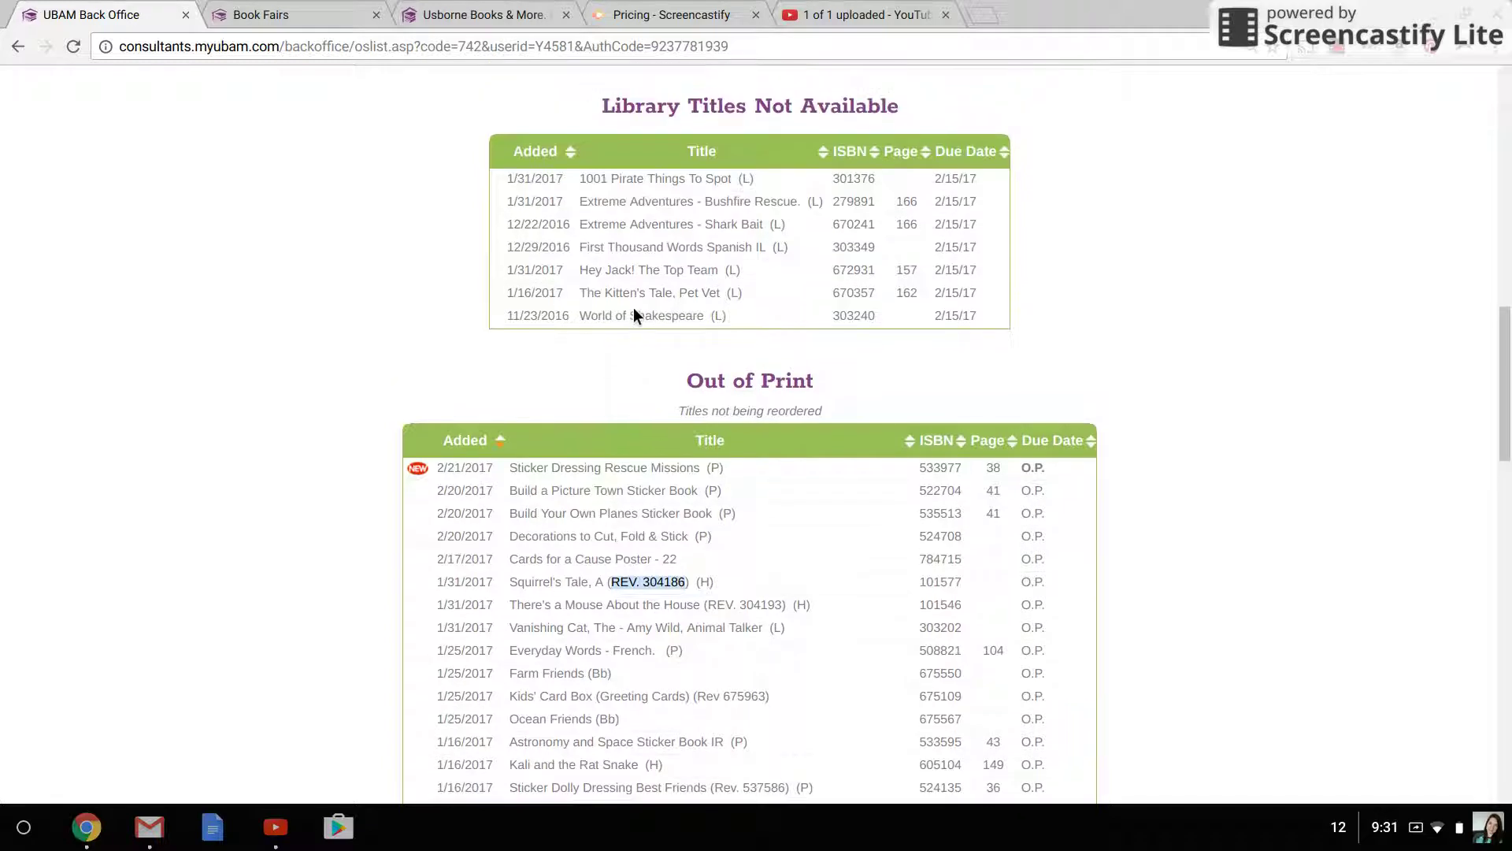
click(635, 524)
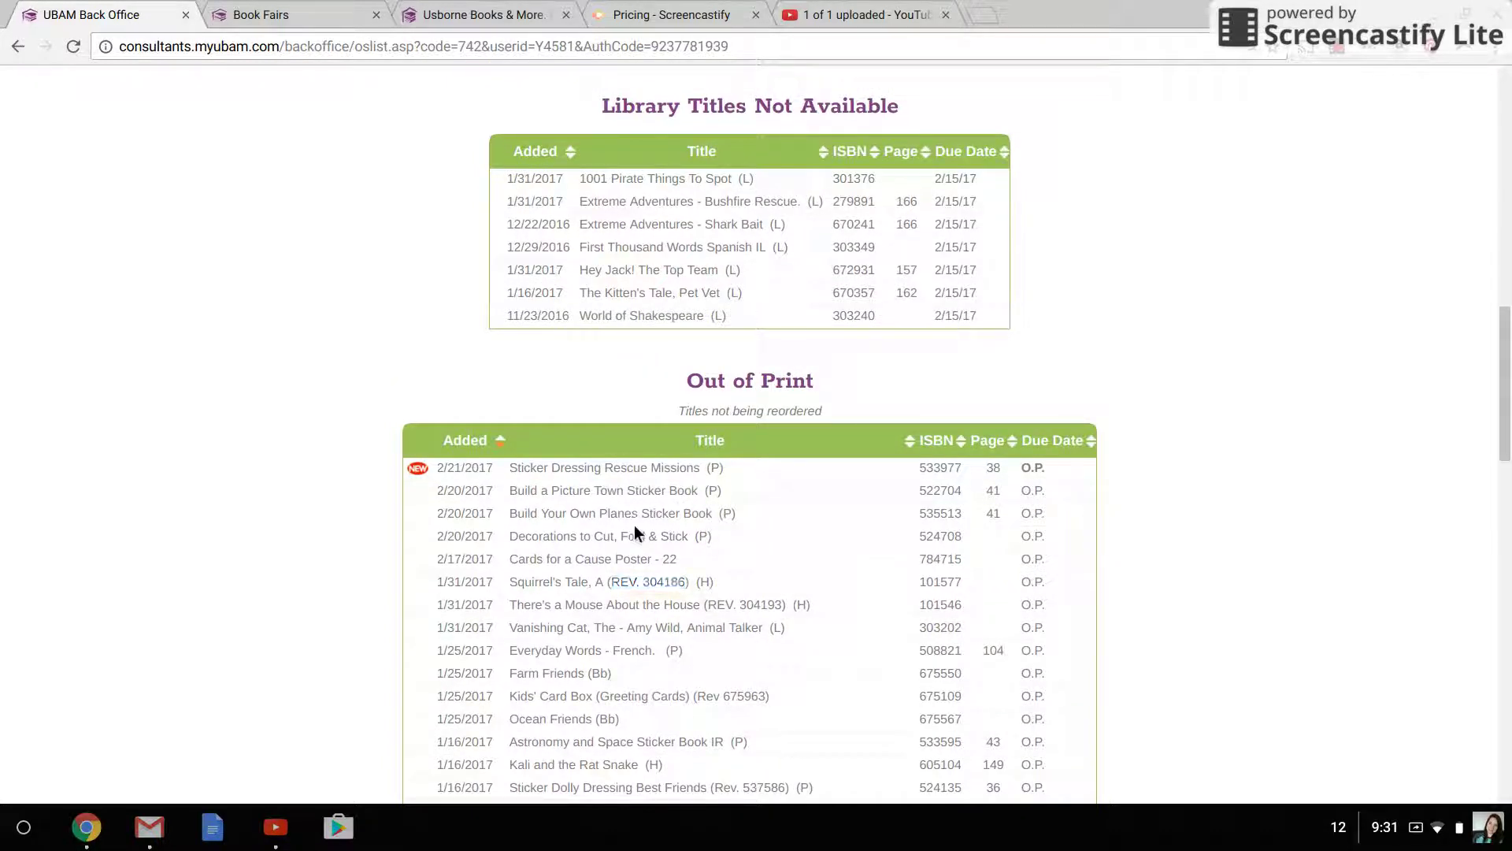
Review the Do Not Order The Titles Below table again and return to the start of the Out of Stock List
scroll(635, 525, up, 8)
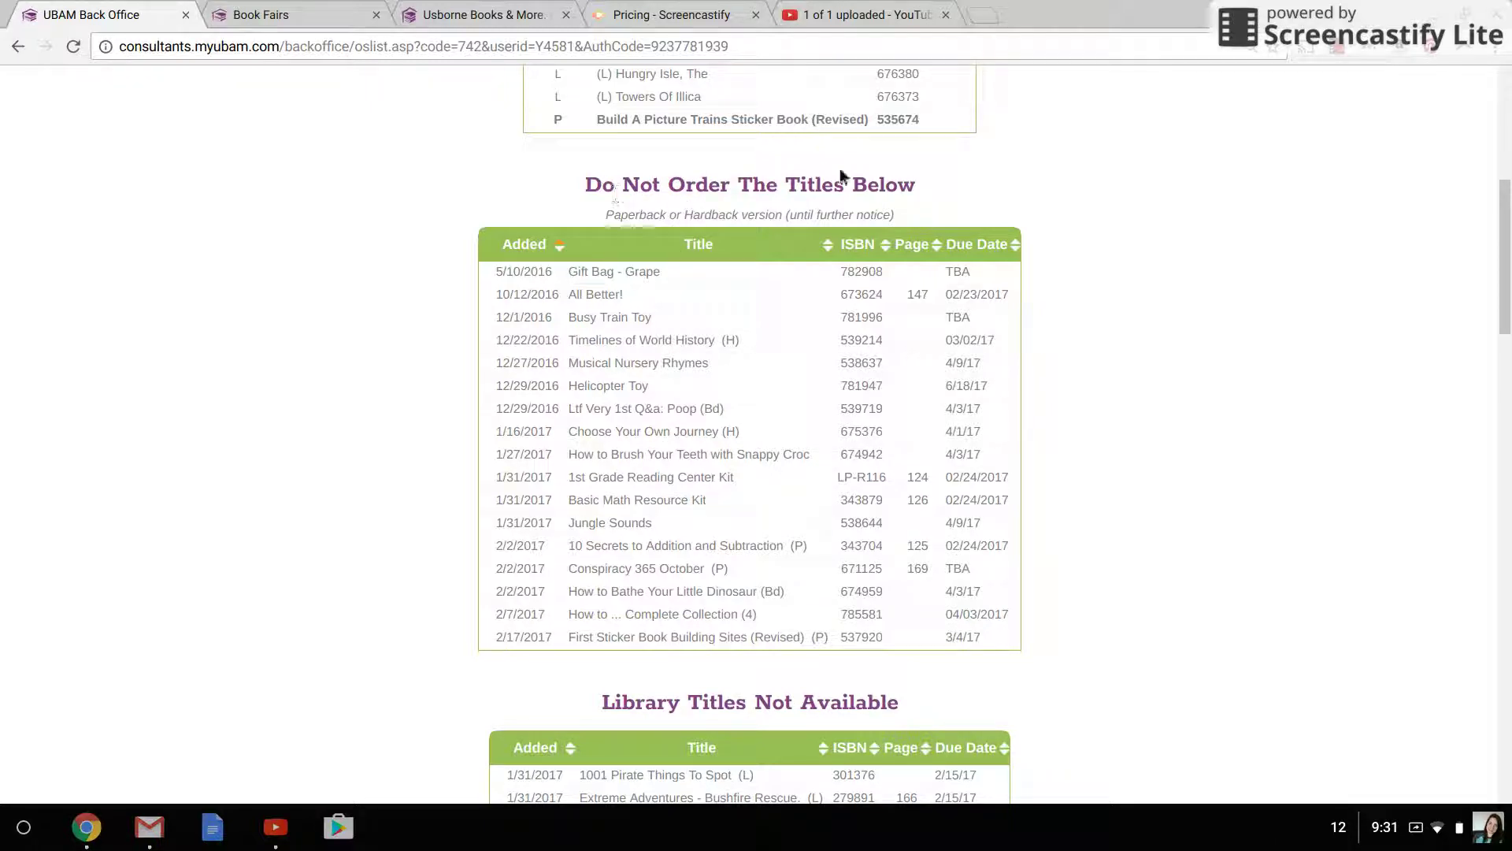
scroll(689, 441, up, 1)
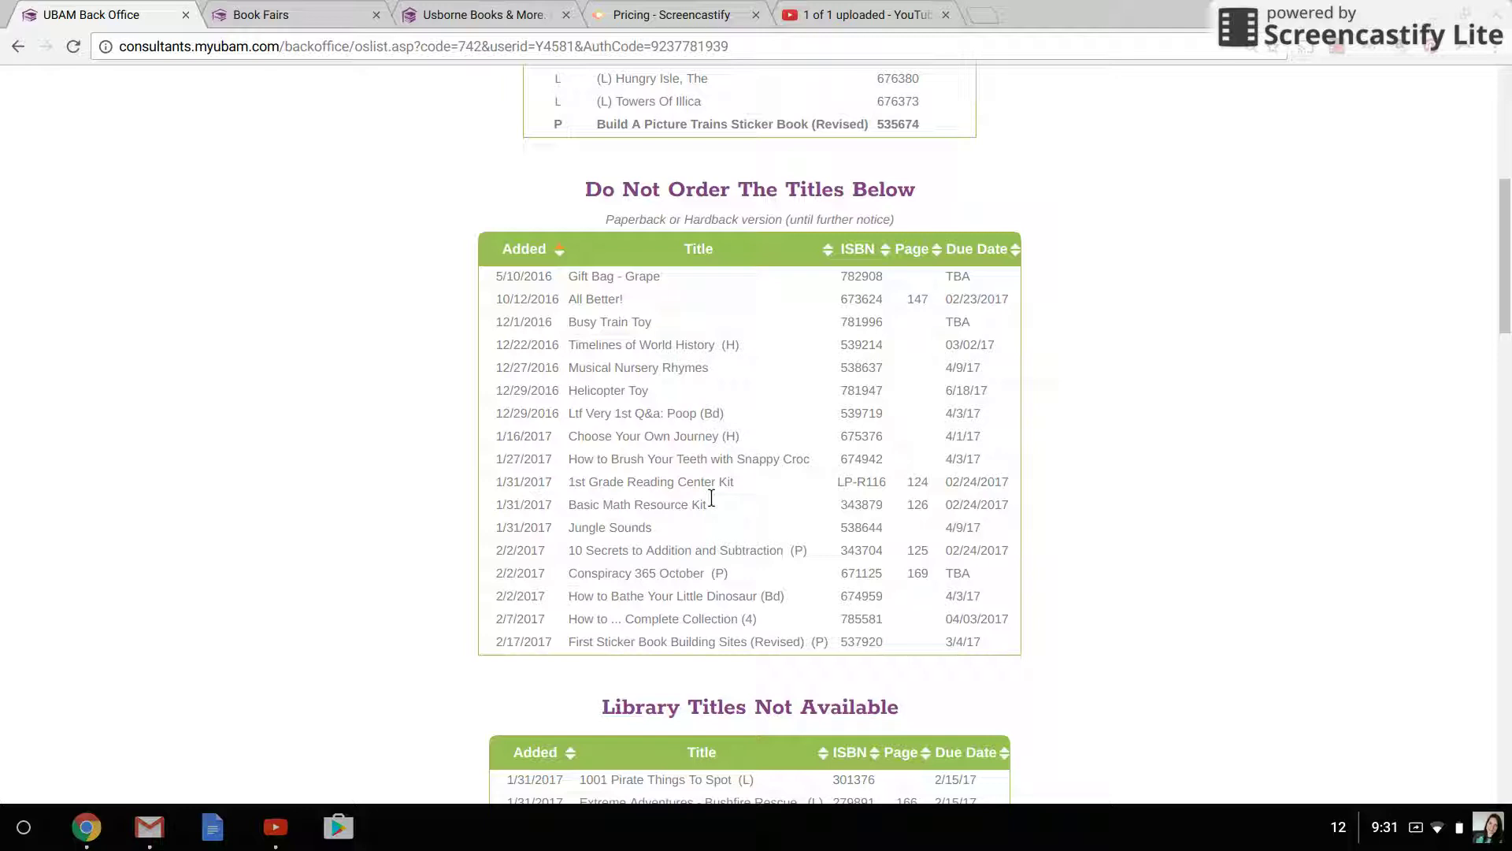
scroll(665, 536, down, 1)
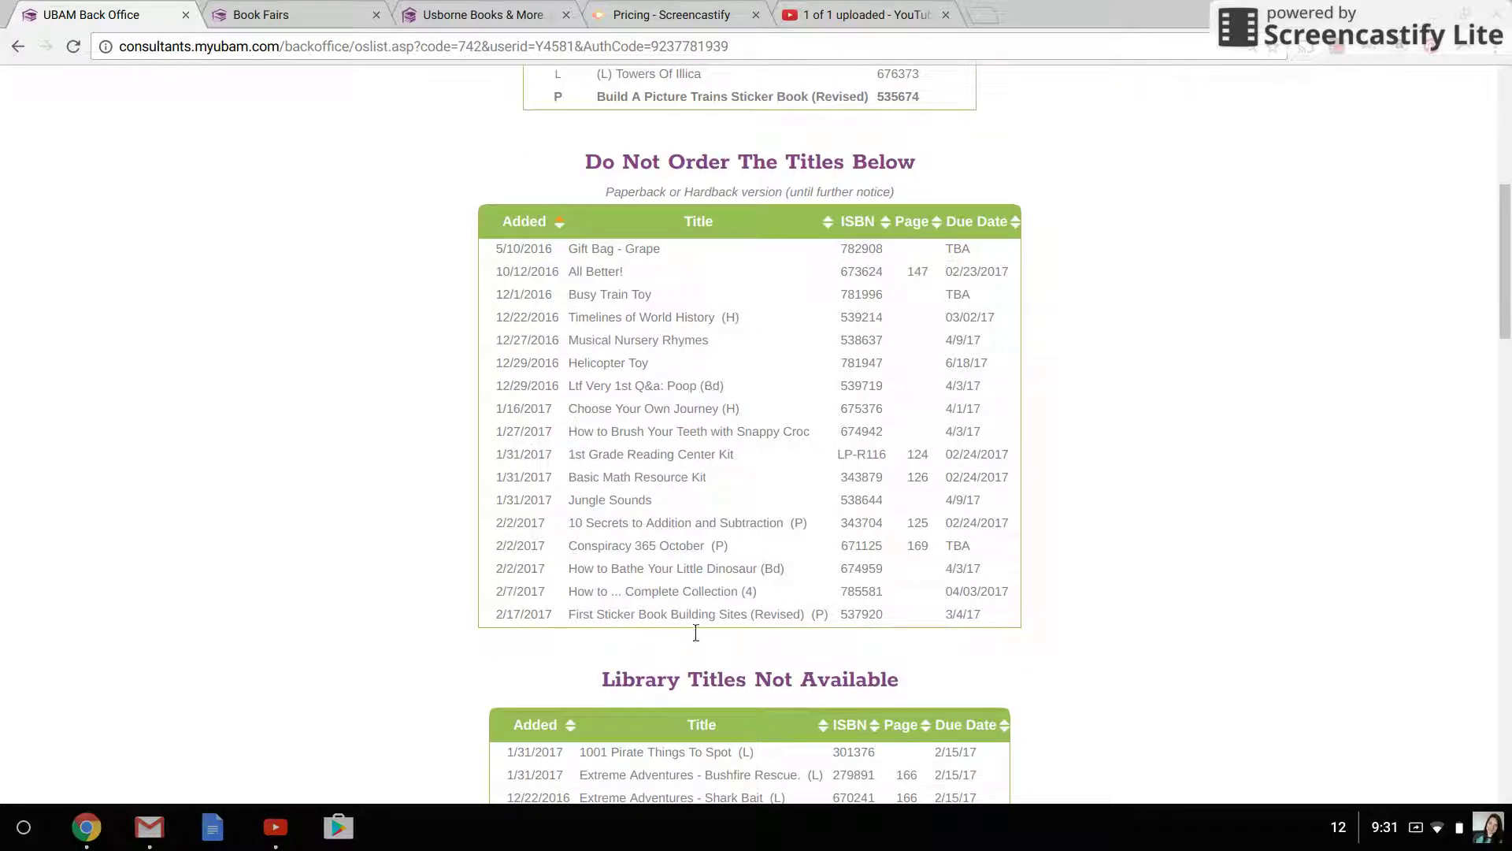
scroll(693, 626, up, 2)
scroll(630, 512, up, 6)
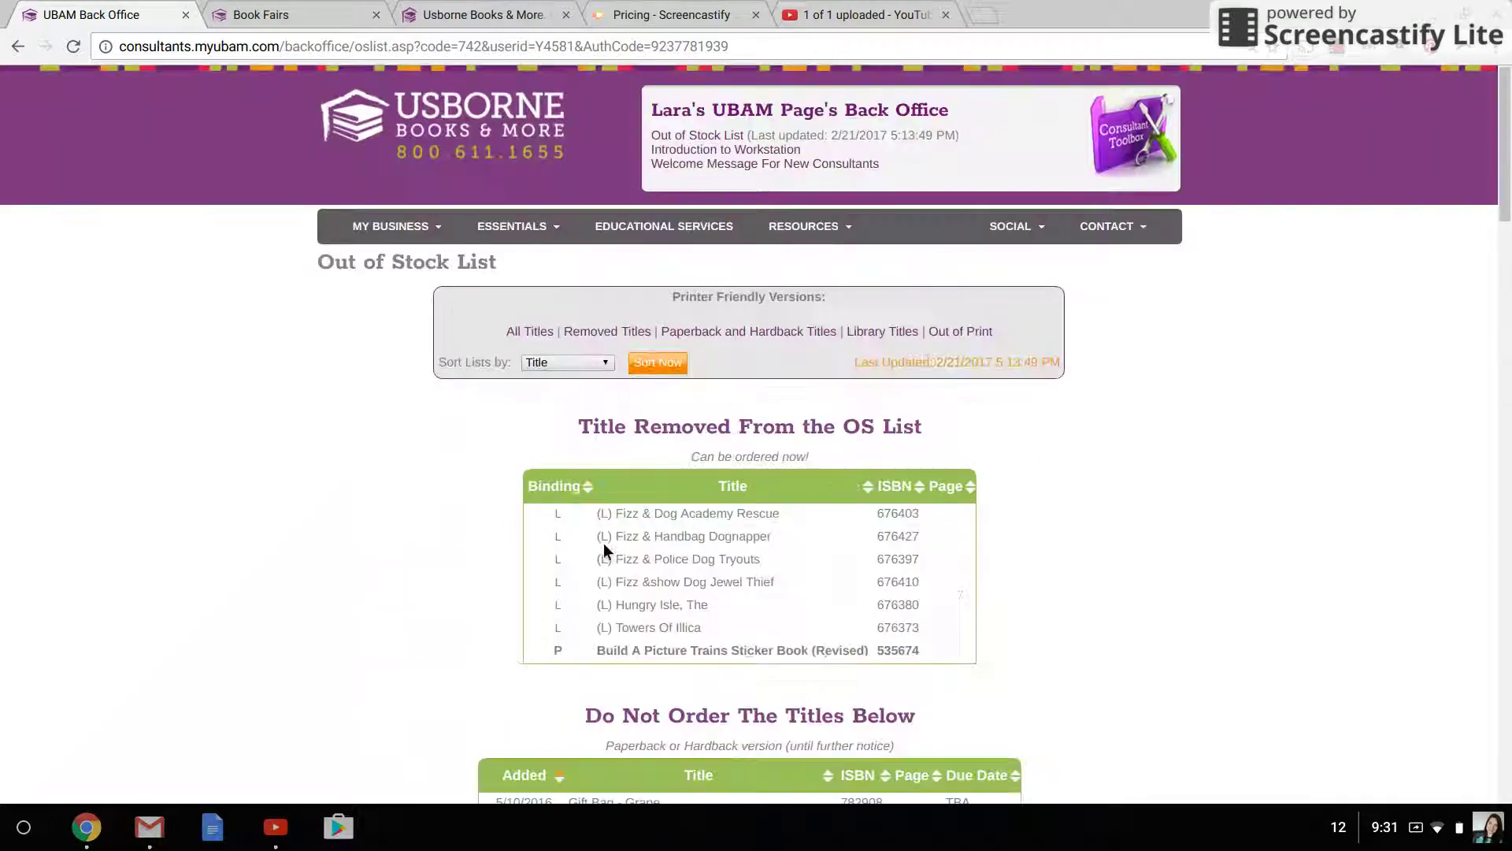
click(523, 226)
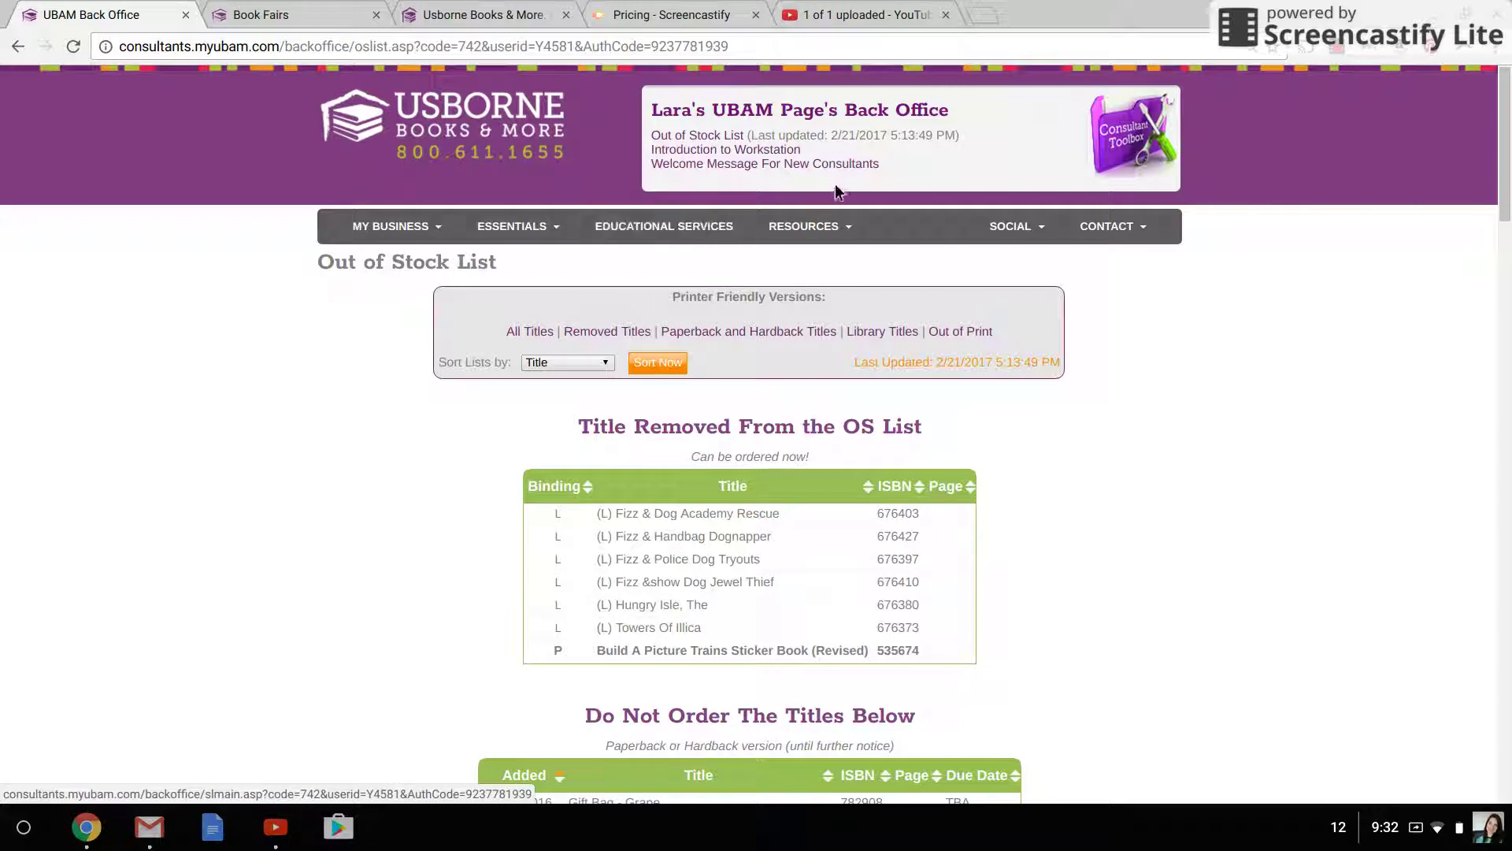
Open the Branding Guide from the Miscellaneous resources and bring its PDF into view
mouse_move(815, 227)
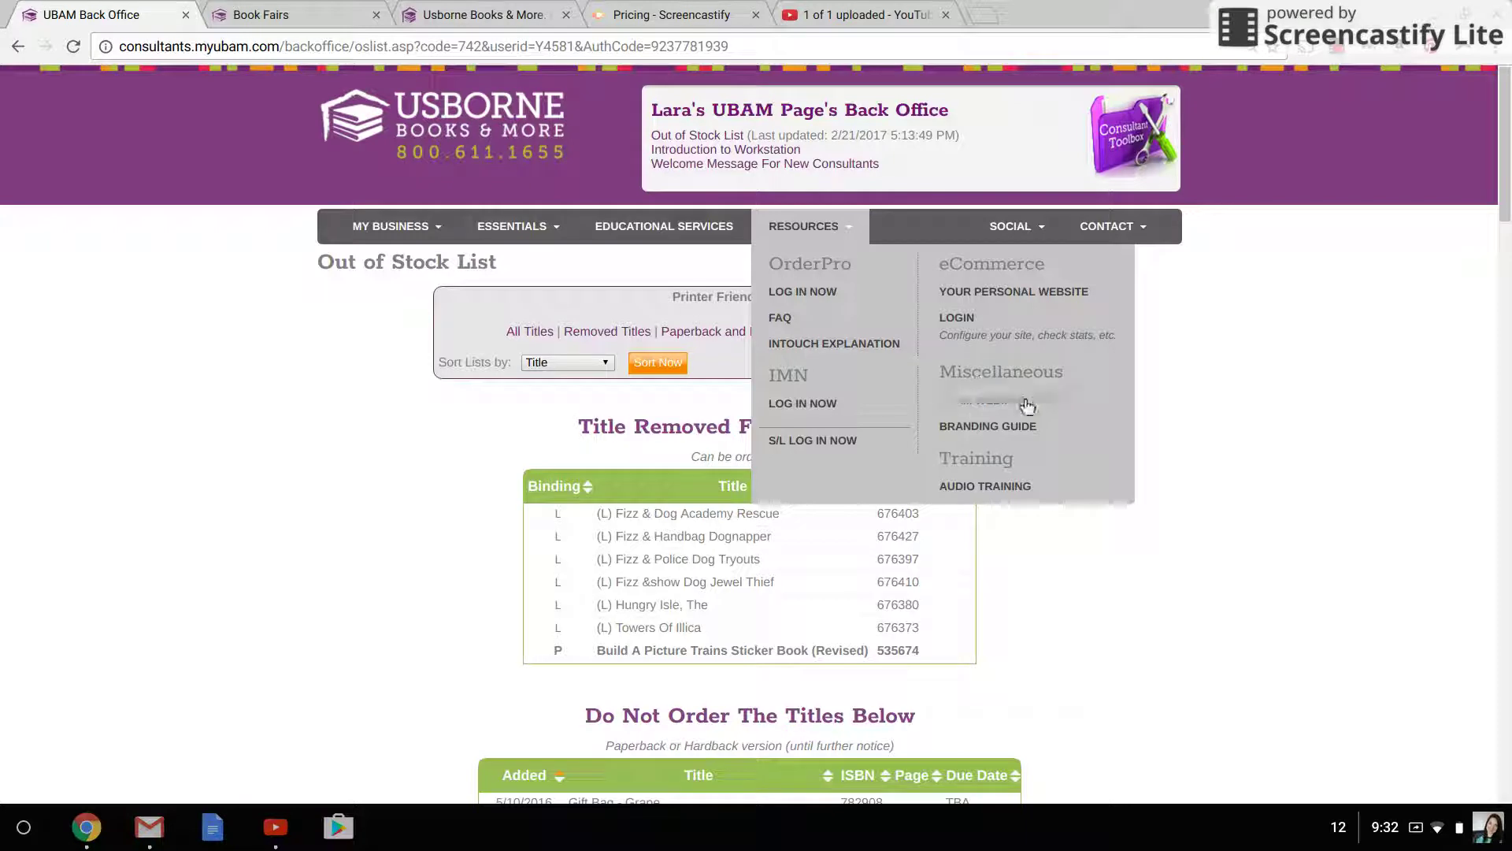
click(1008, 428)
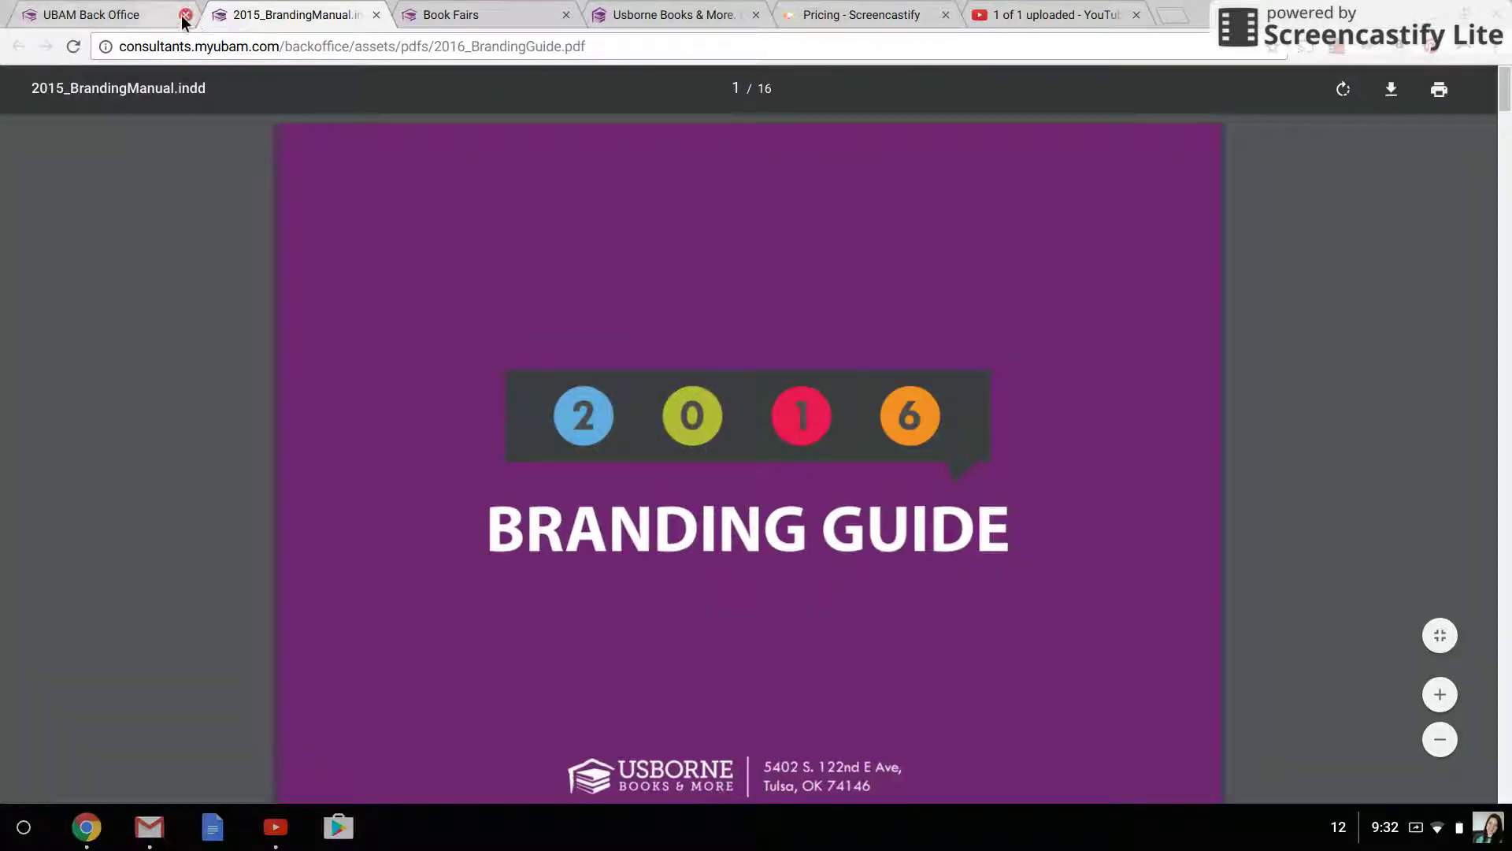
click(156, 18)
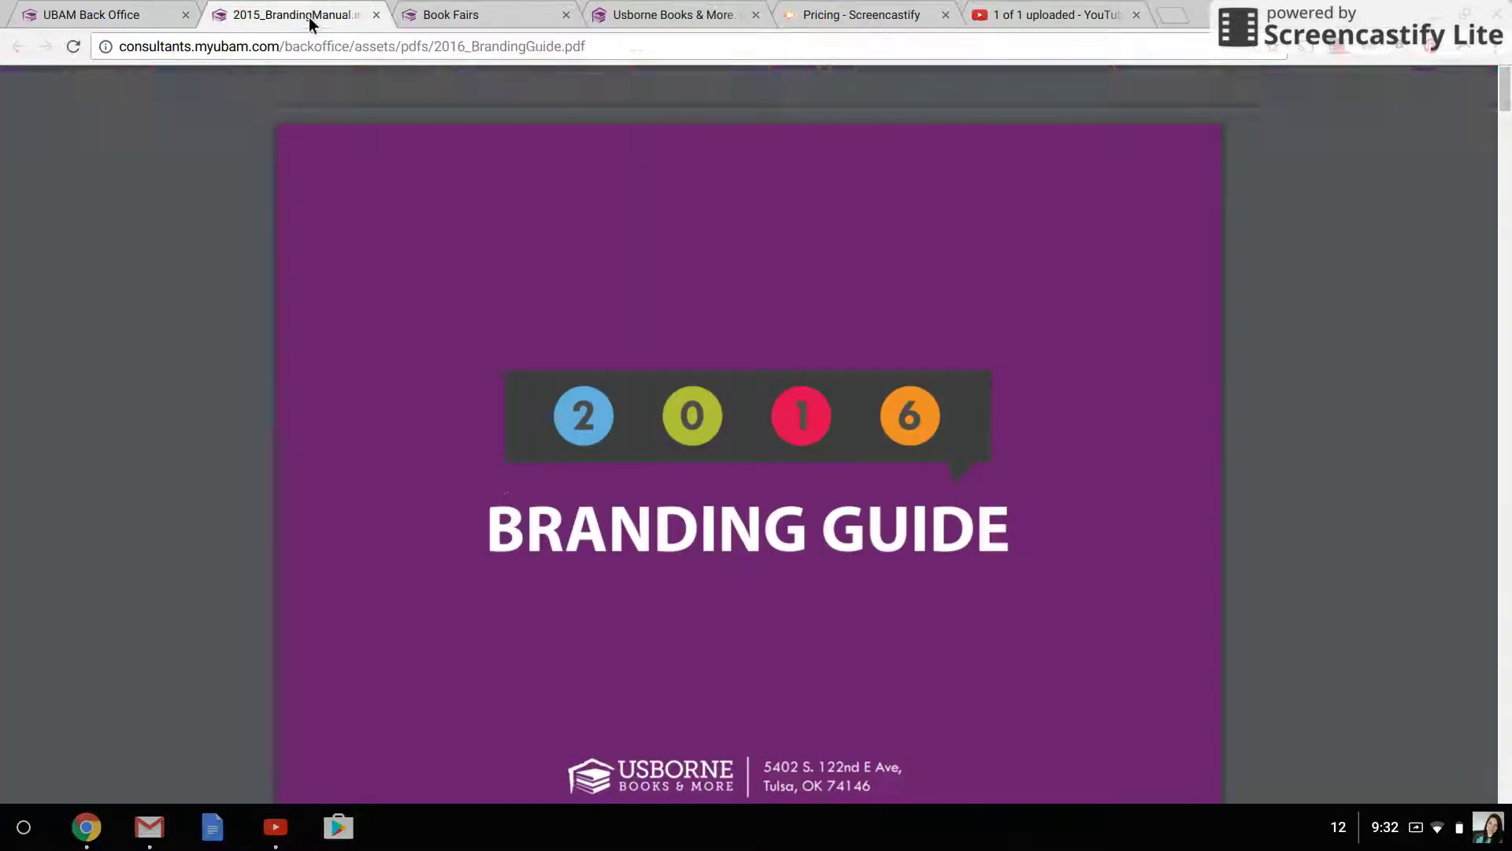
click(311, 17)
Look through the Branding Guide's policies, logo usage, logo misuse and company colour pages
scroll(500, 488, down, 20)
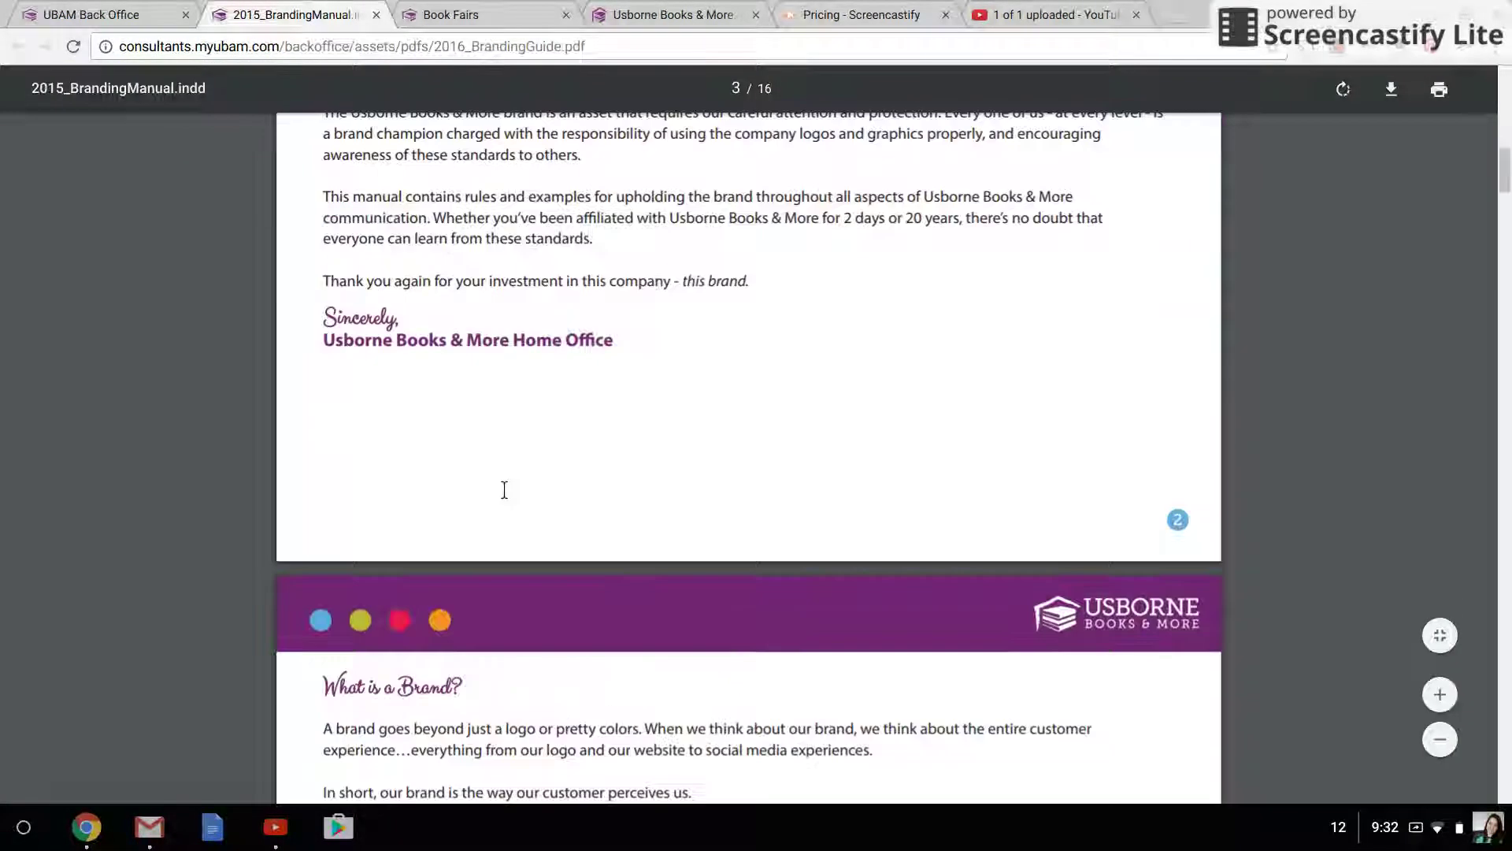
scroll(504, 490, down, 12)
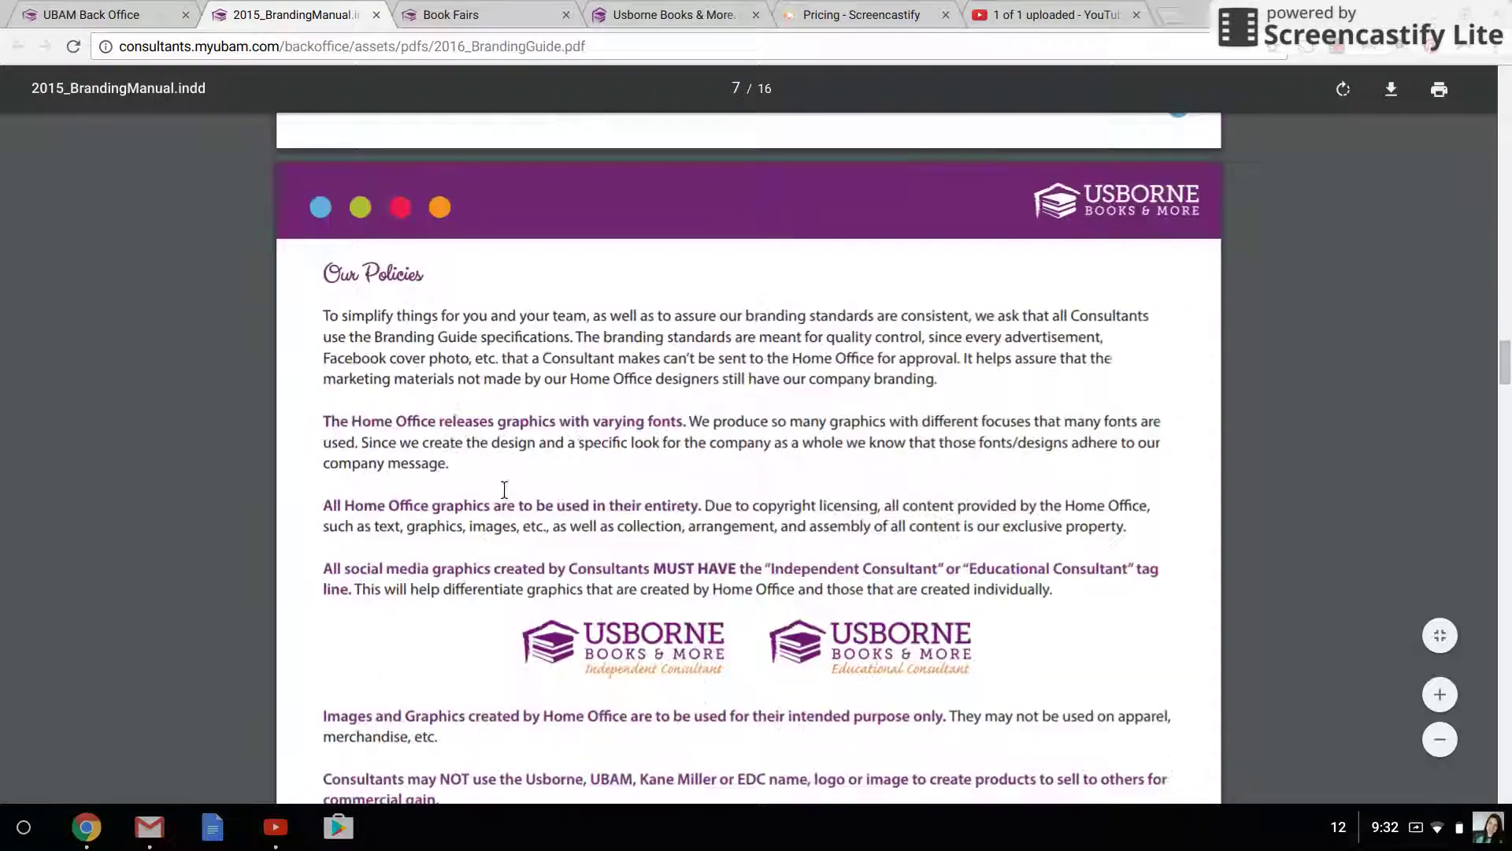
scroll(504, 490, down, 6)
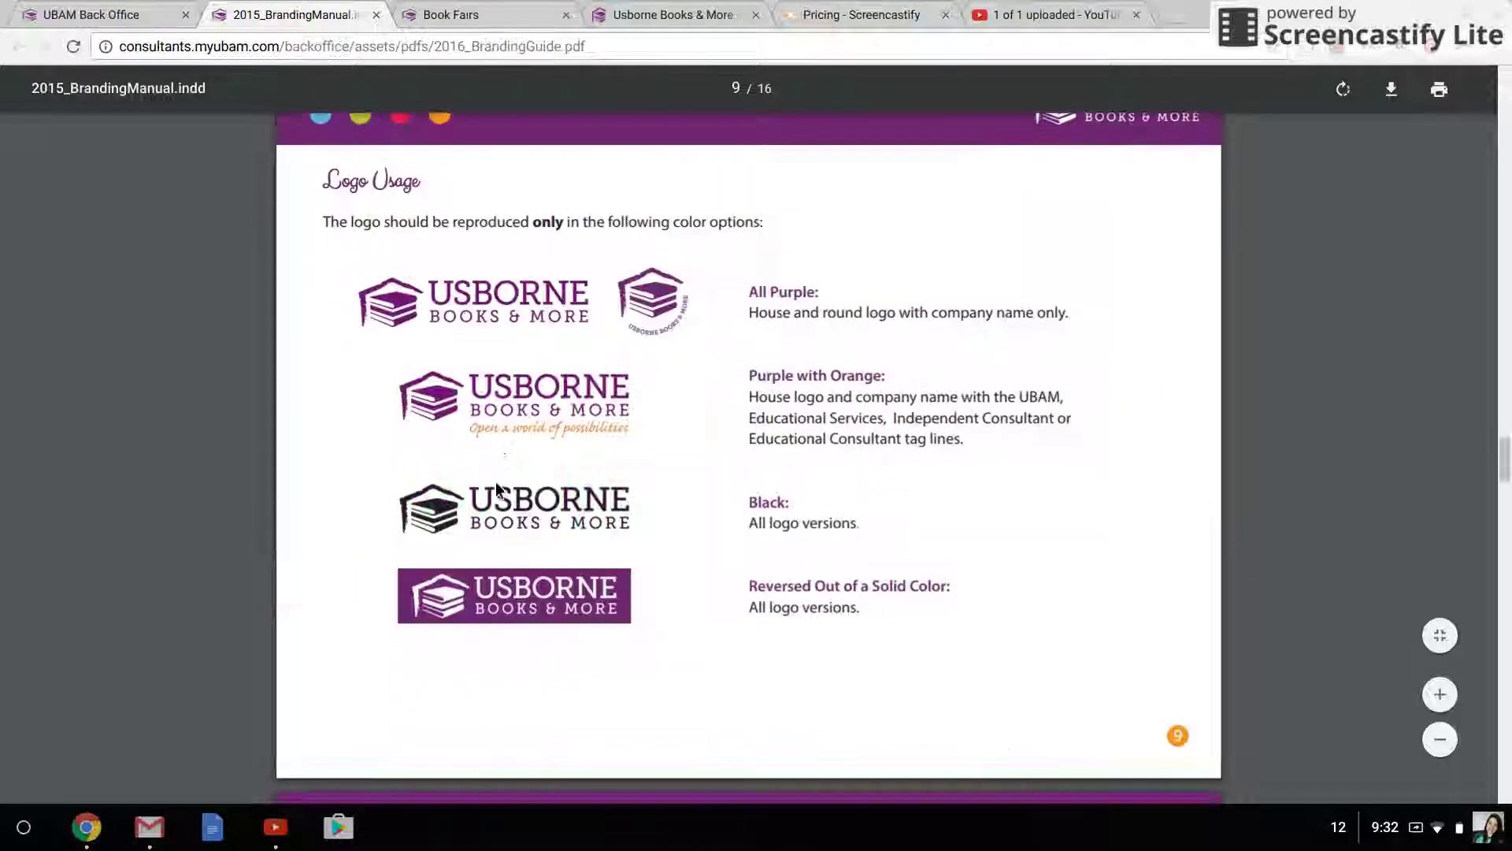
scroll(515, 559, down, 15)
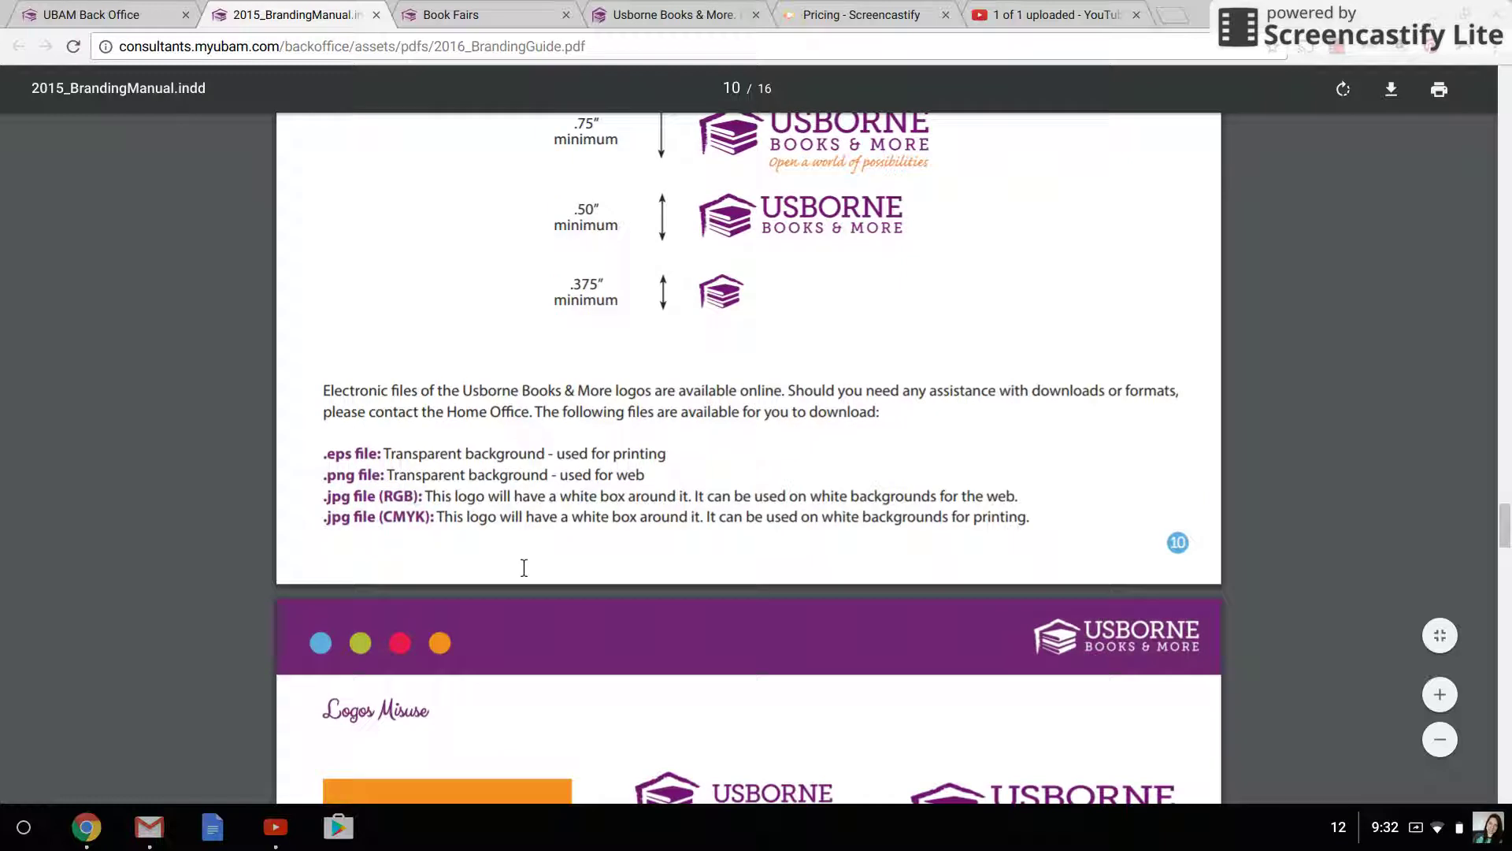
scroll(515, 559, up, 5)
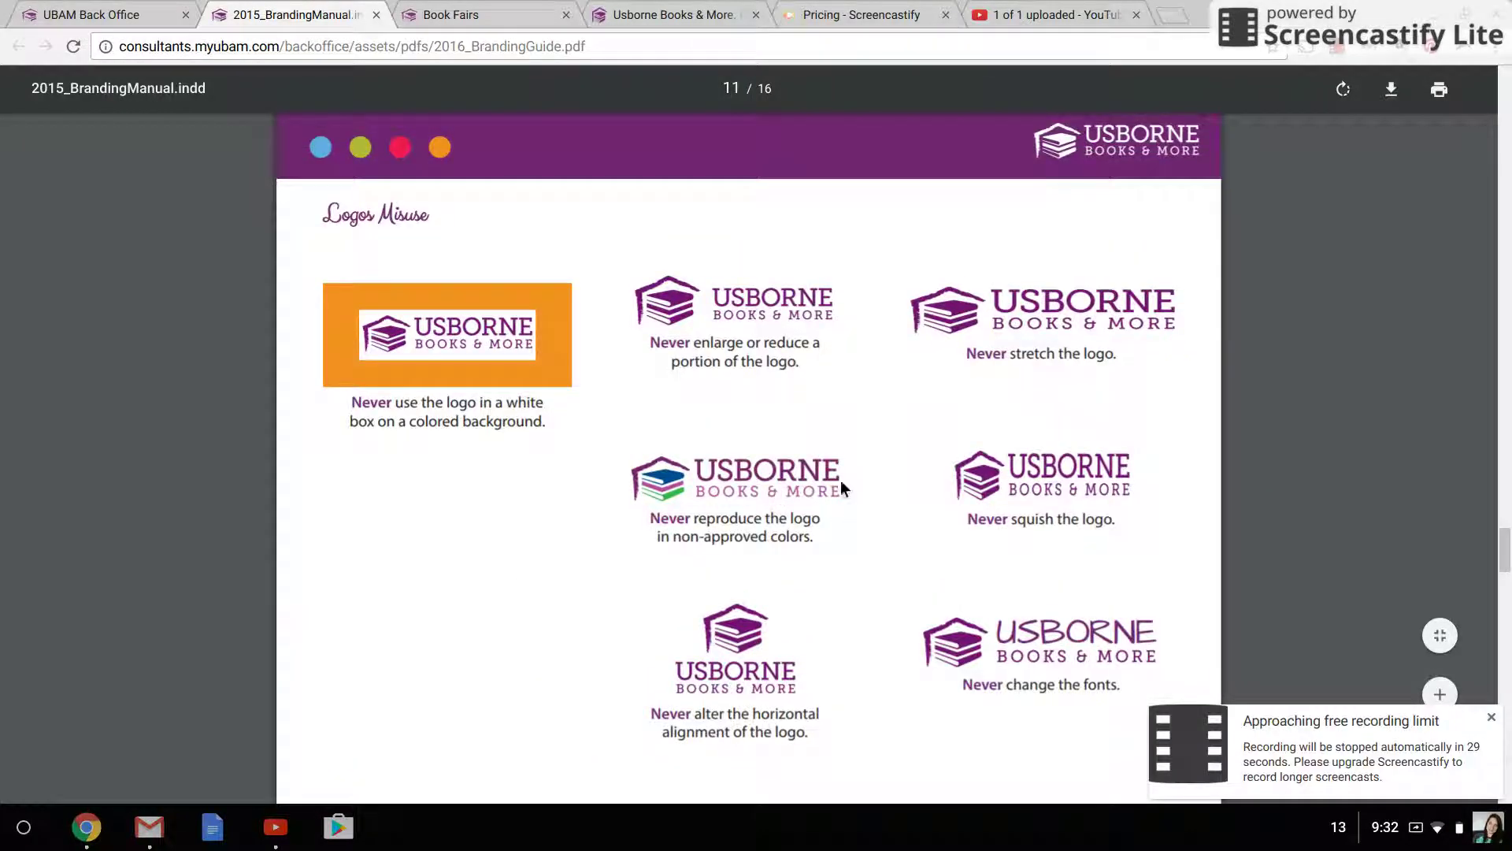
scroll(835, 469, down, 10)
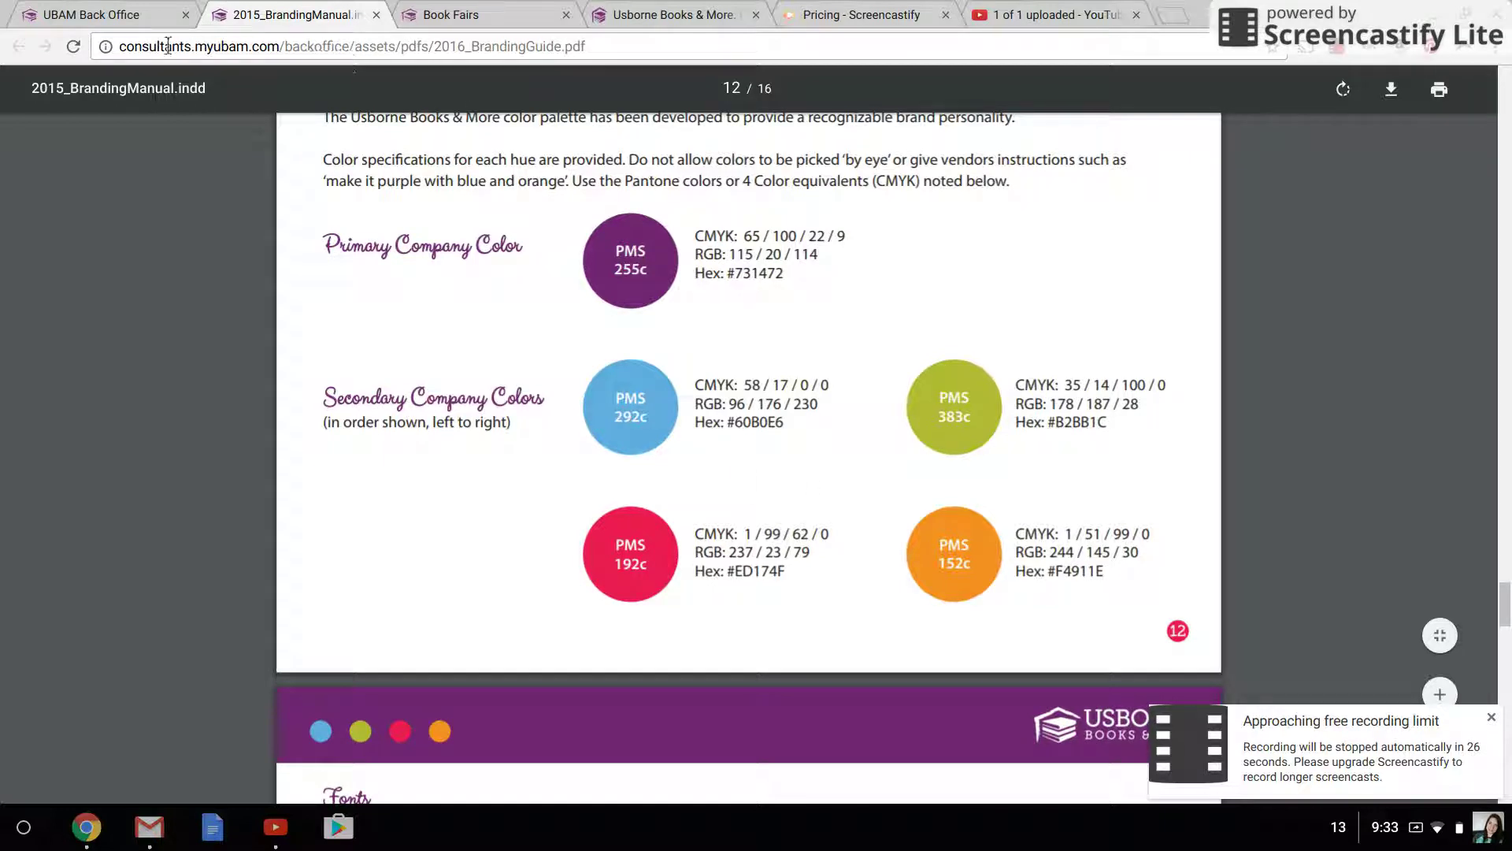
Return to the UBAM Back Office page and look over the Resources, Social and Contact options
click(135, 22)
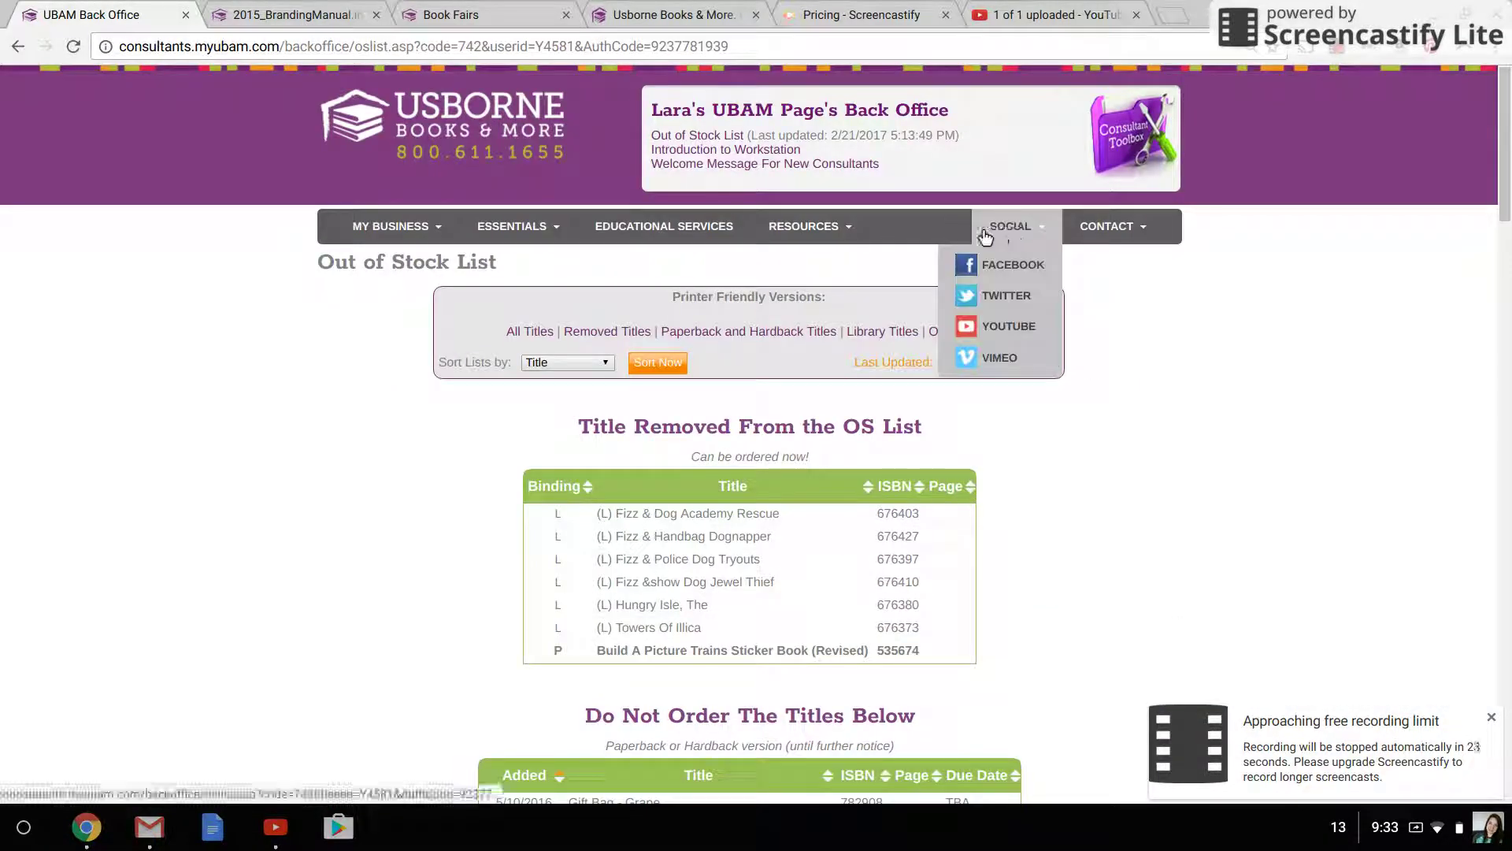
mouse_move(816, 234)
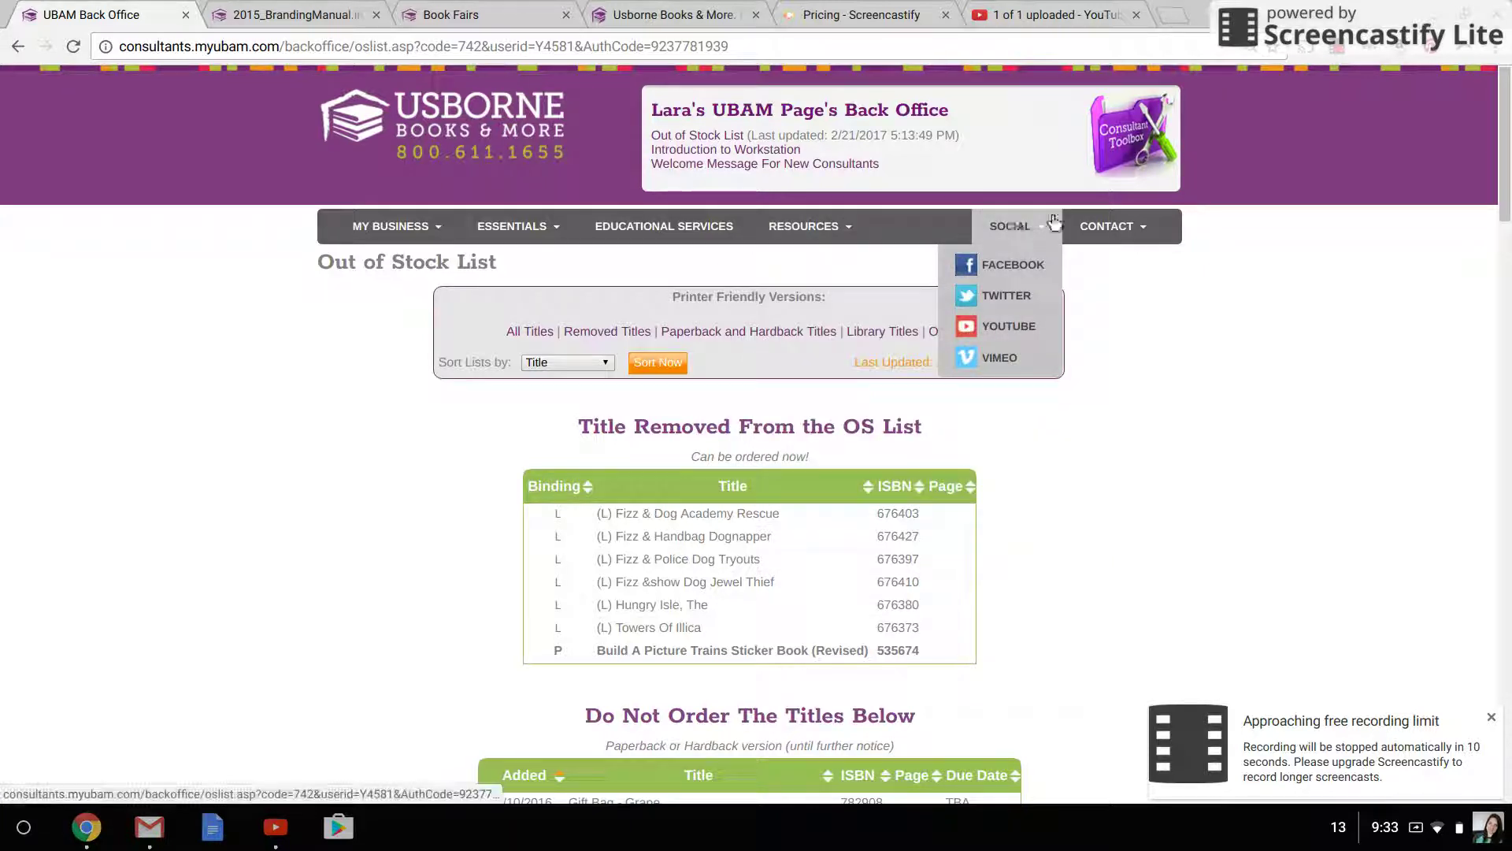
mouse_move(1130, 227)
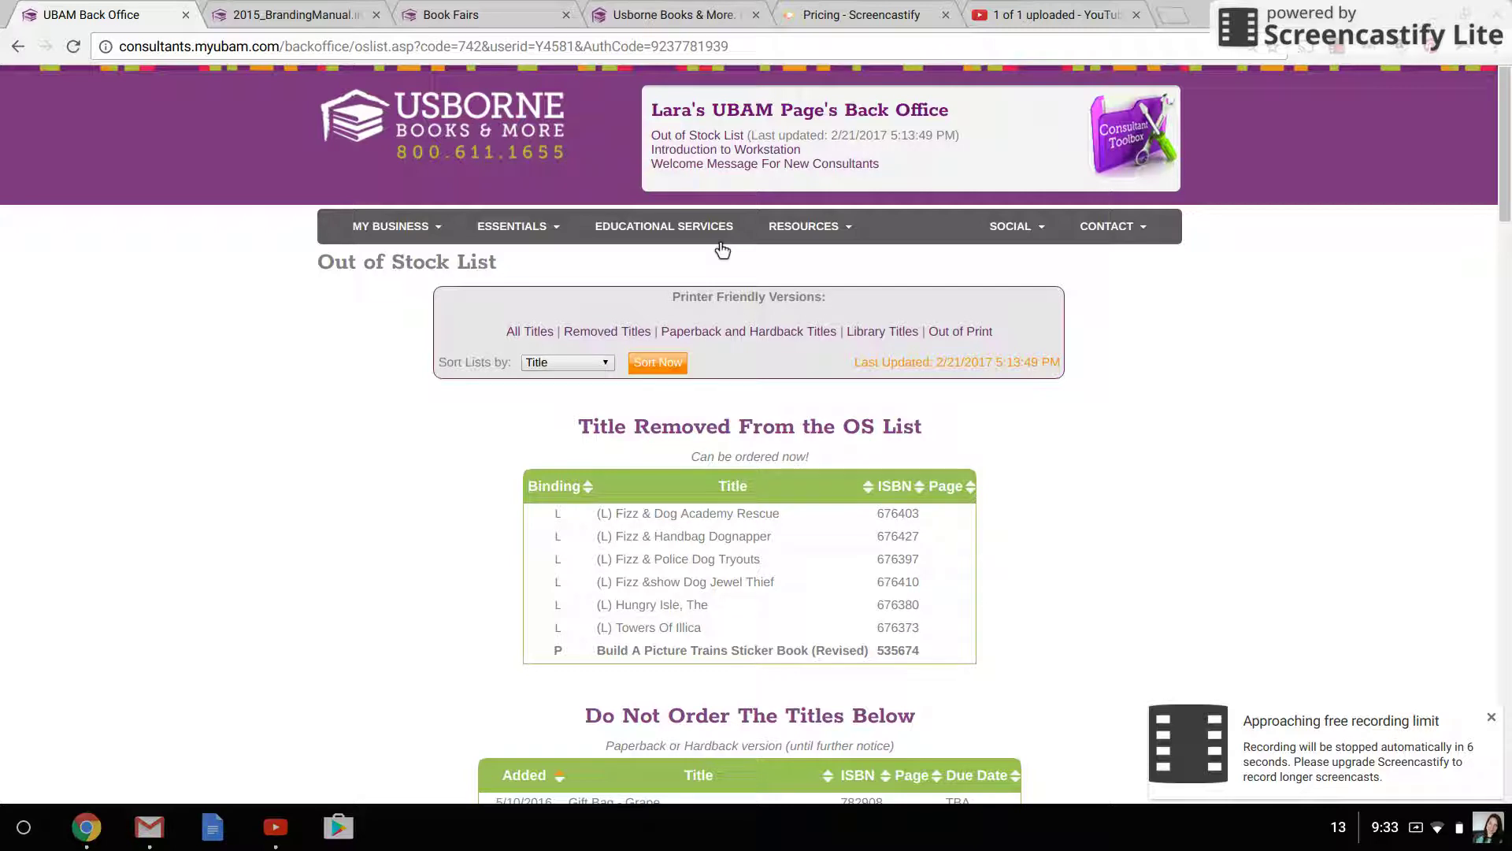
scroll(383, 598, down, 5)
scroll(384, 598, up, 5)
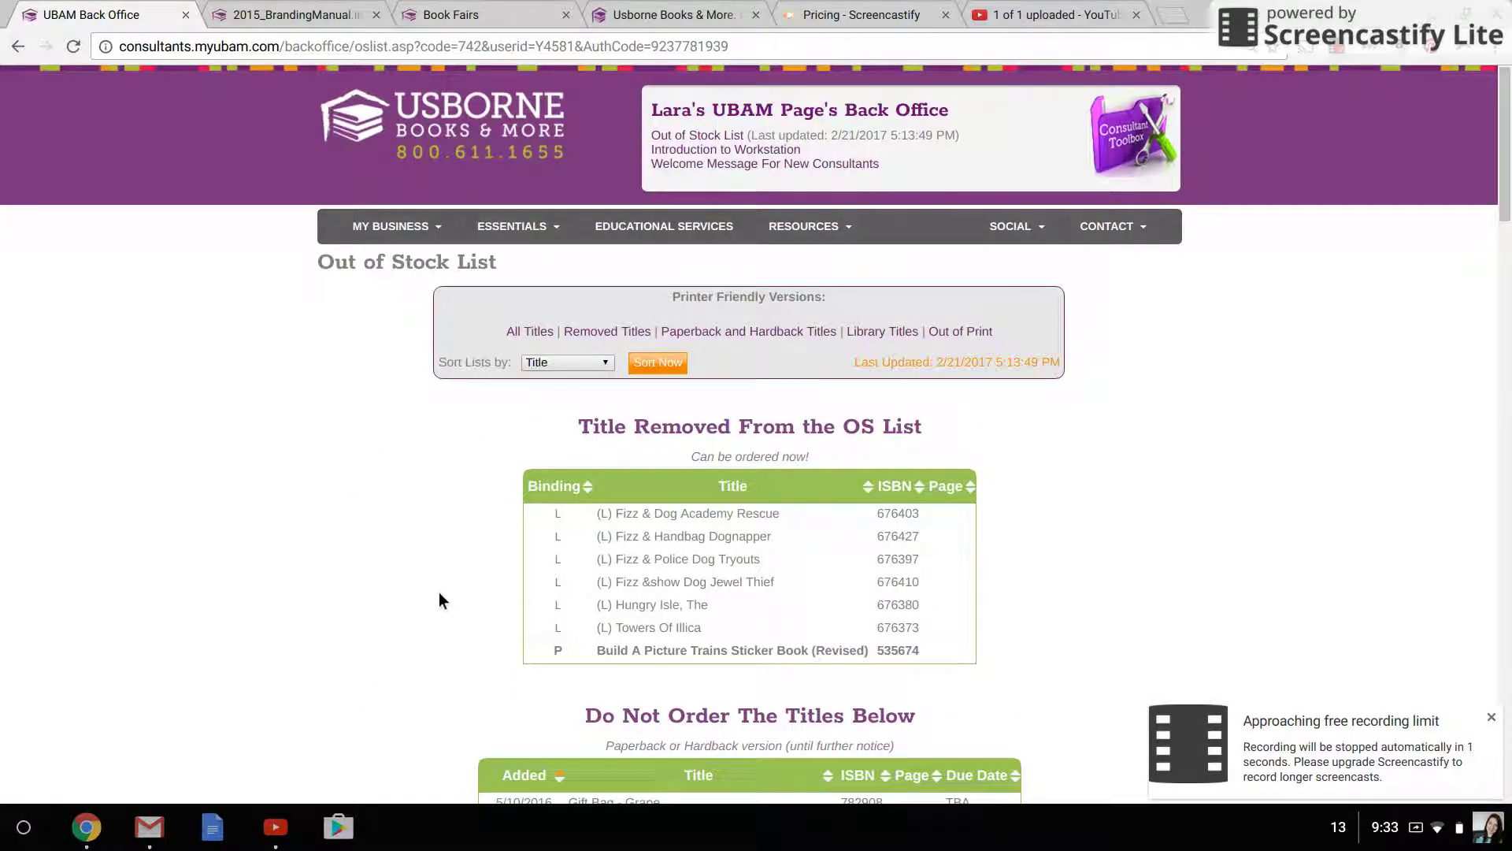